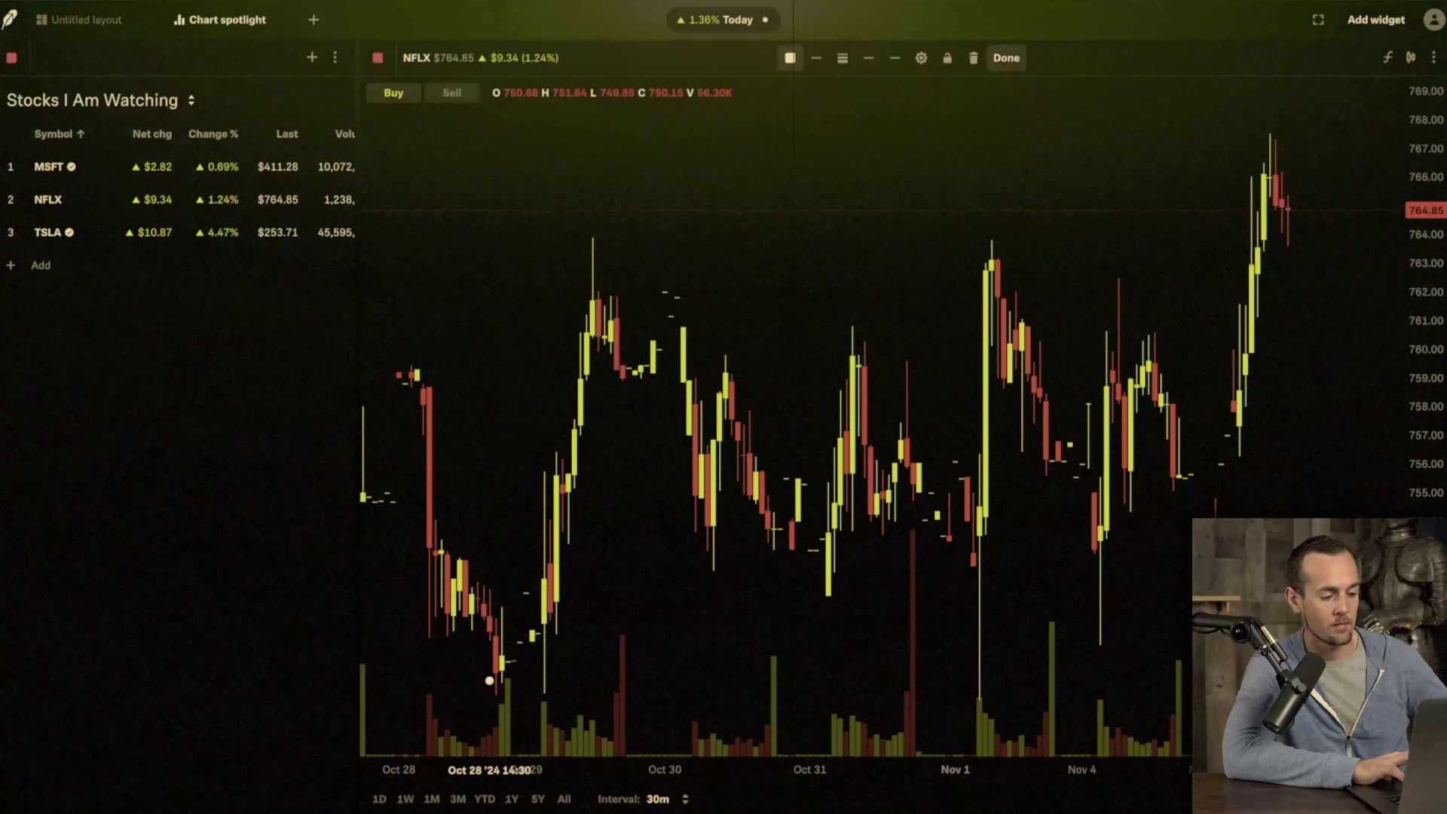
Step: Draw a trendline on the chart starting from the Oct 28 low
{"action": "mouse_move", "coordinate": [490, 681]}
{"action": "left_mouse_down"}
{"action": "mouse_move", "coordinate": [927, 555]}
{"action": "mouse_move", "coordinate": [1251, 514]}
{"action": "mouse_move", "coordinate": [1299, 412]}
{"action": "left_mouse_up"}
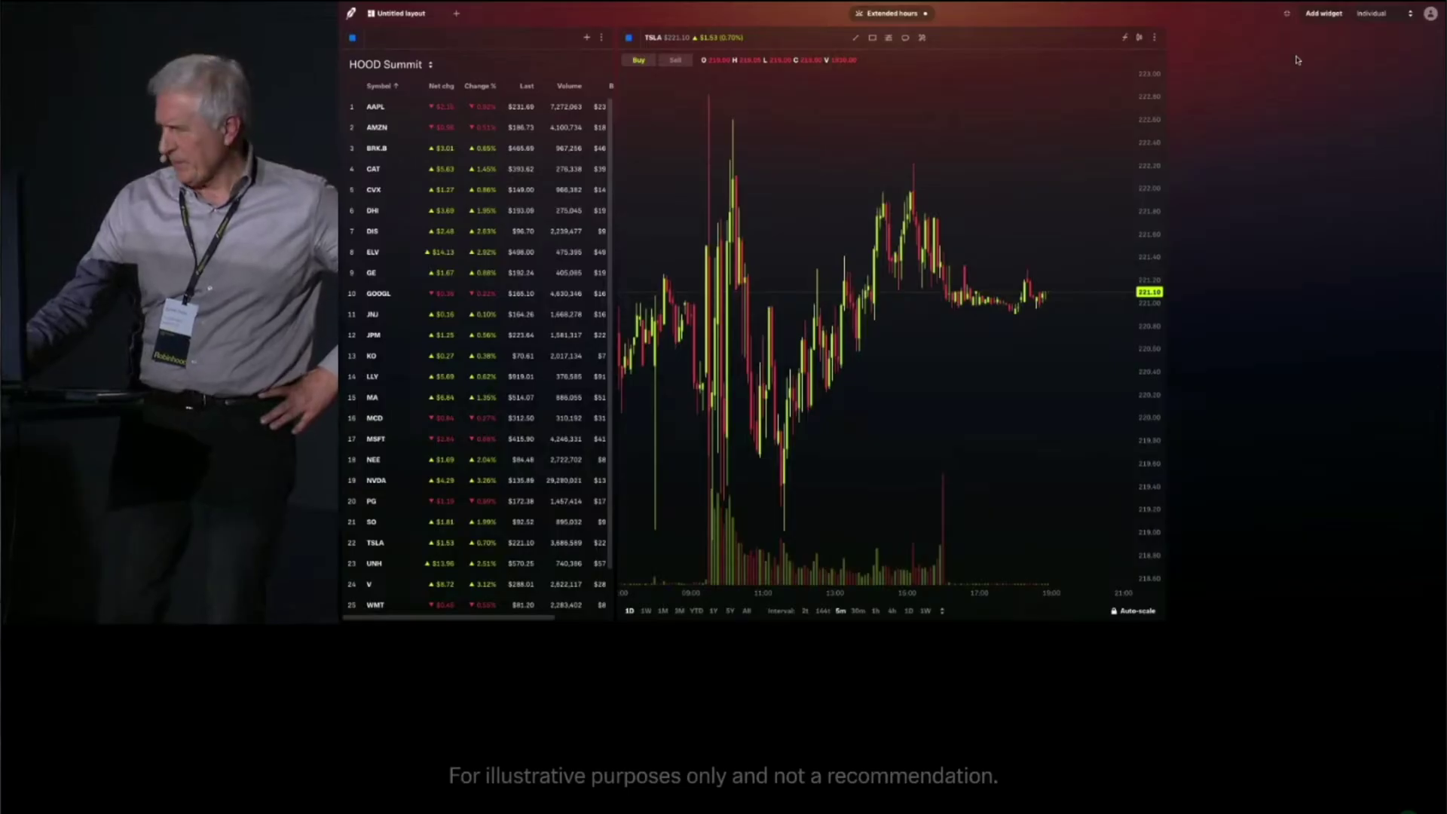
Step: Add a Recent orders widget to the layout, then place another new widget beneath it
{"action": "left_click", "coordinate": [1323, 13]}
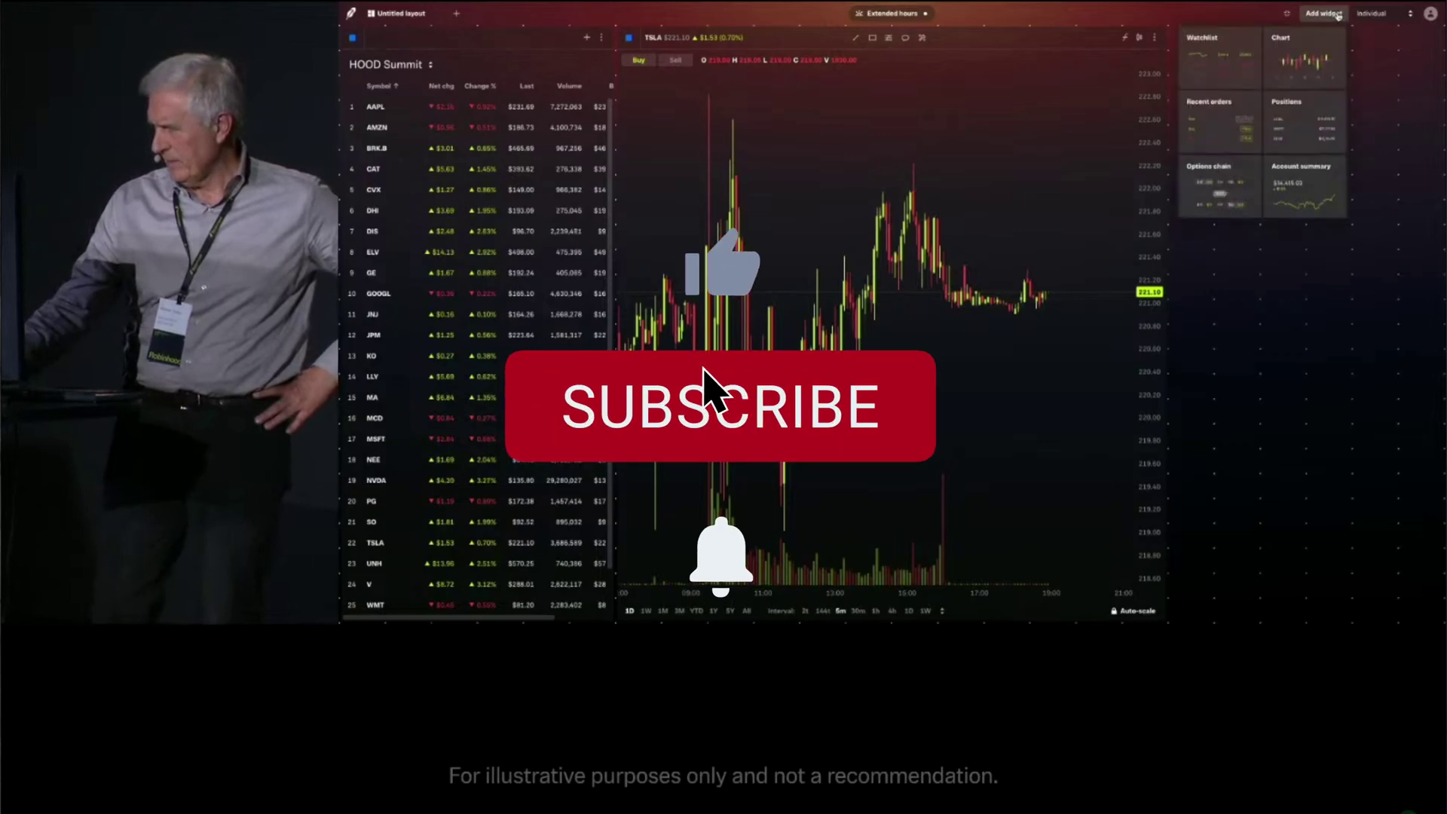
{"action": "left_click", "coordinate": [1218, 124]}
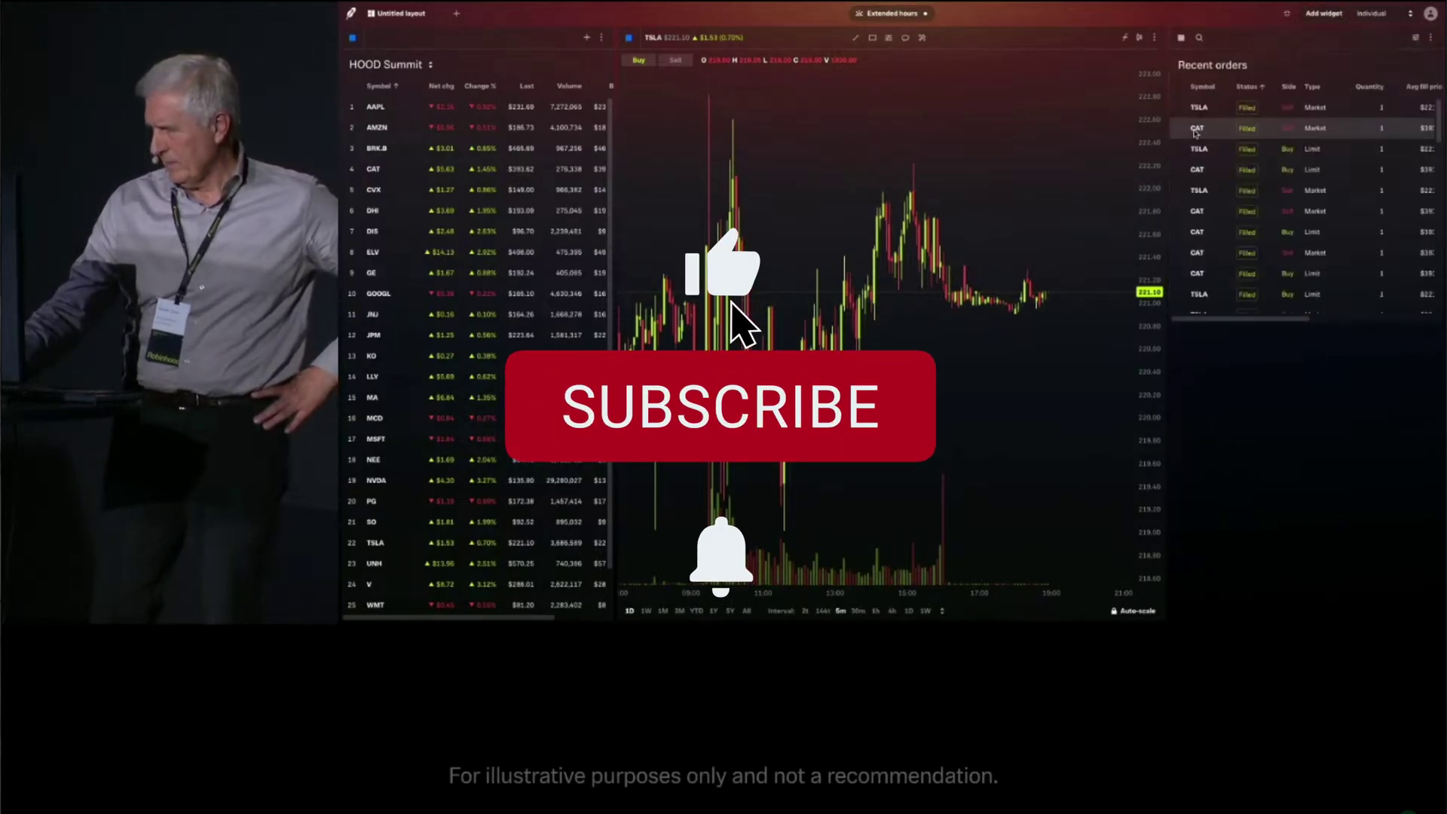
{"action": "left_click", "coordinate": [1323, 14]}
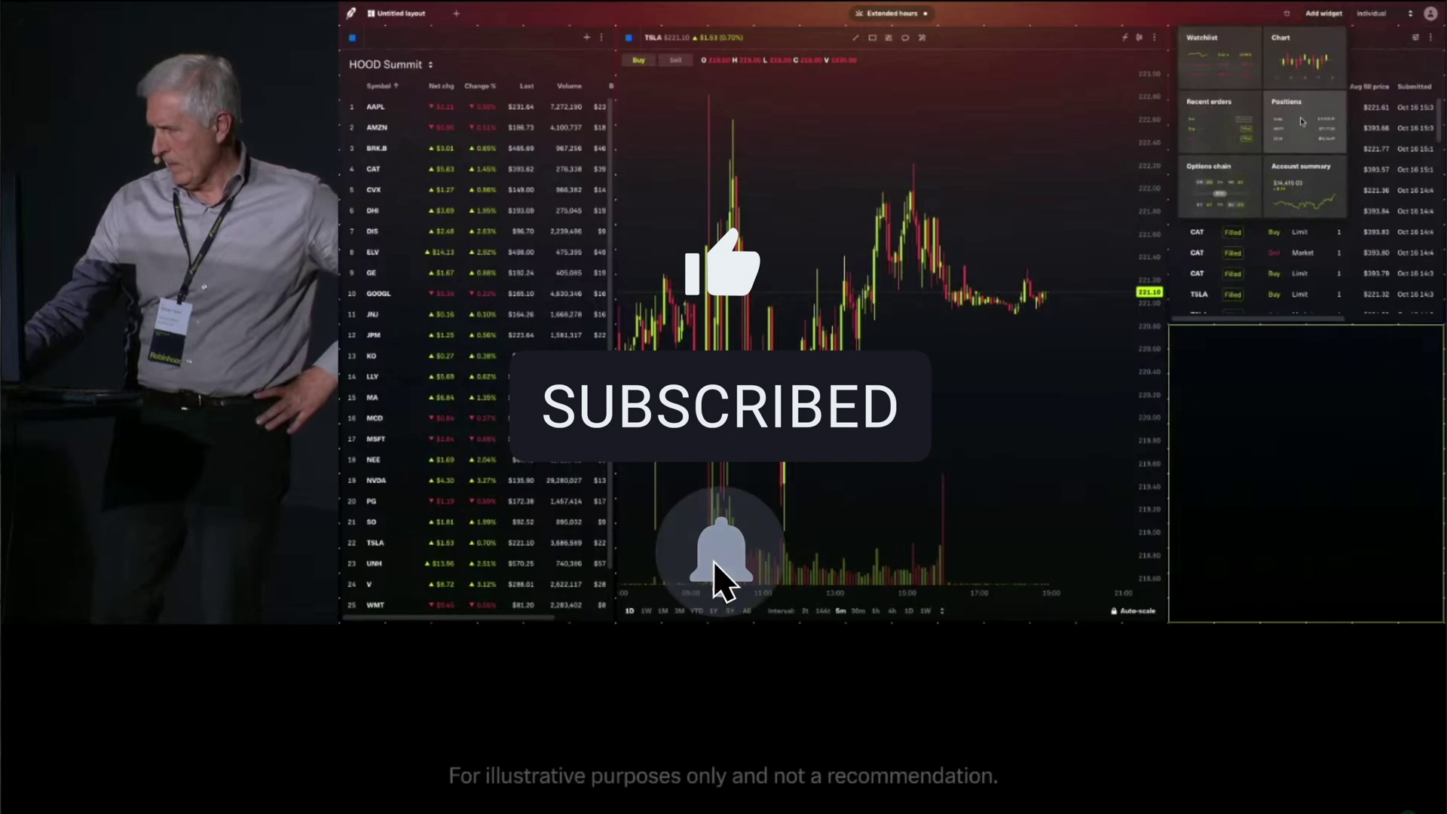
{"action": "left_click", "coordinate": [1302, 120]}
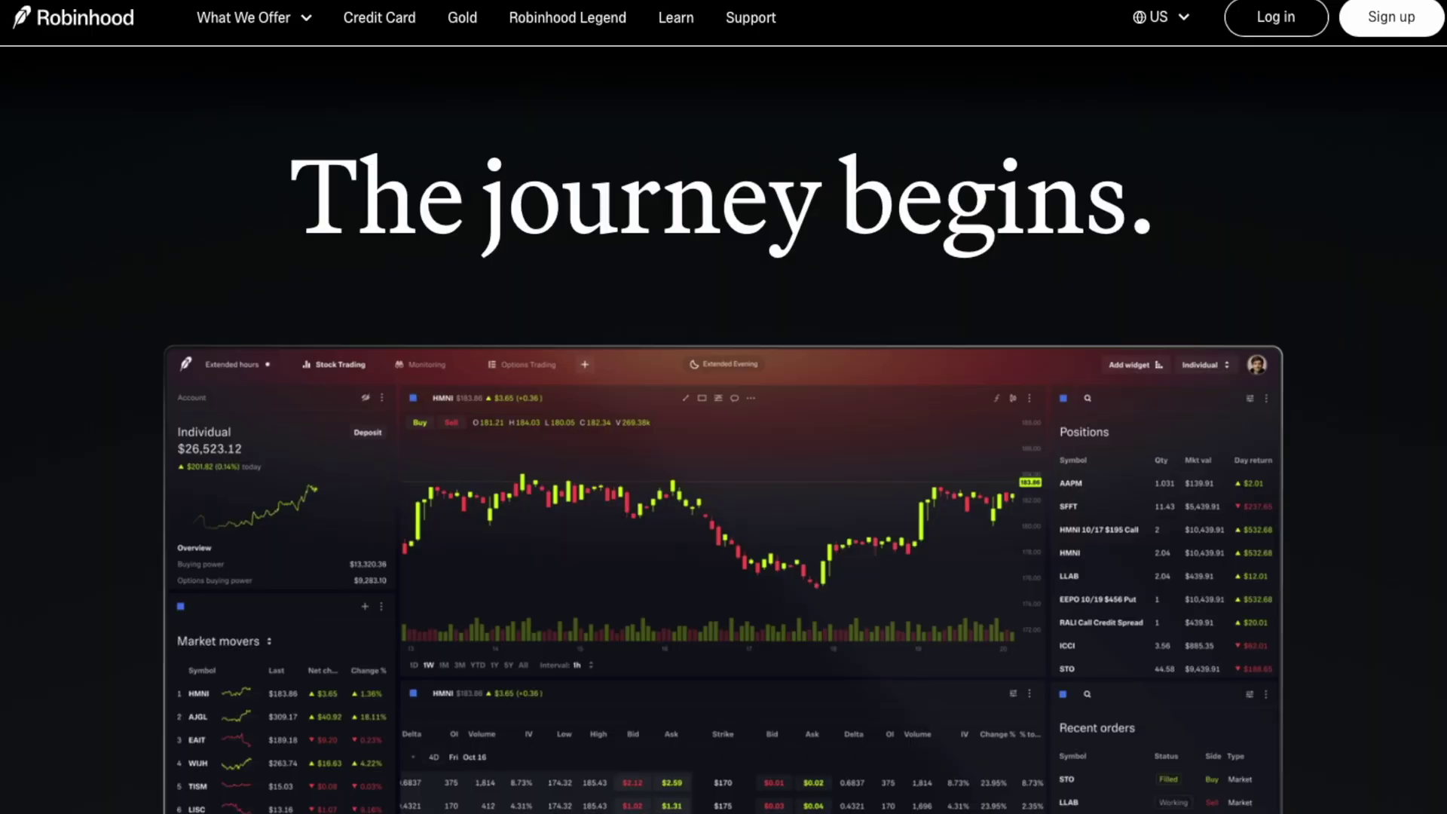
{"action": "scroll", "coordinate": [723, 452], "scroll_direction": "down", "scroll_amount": 5}
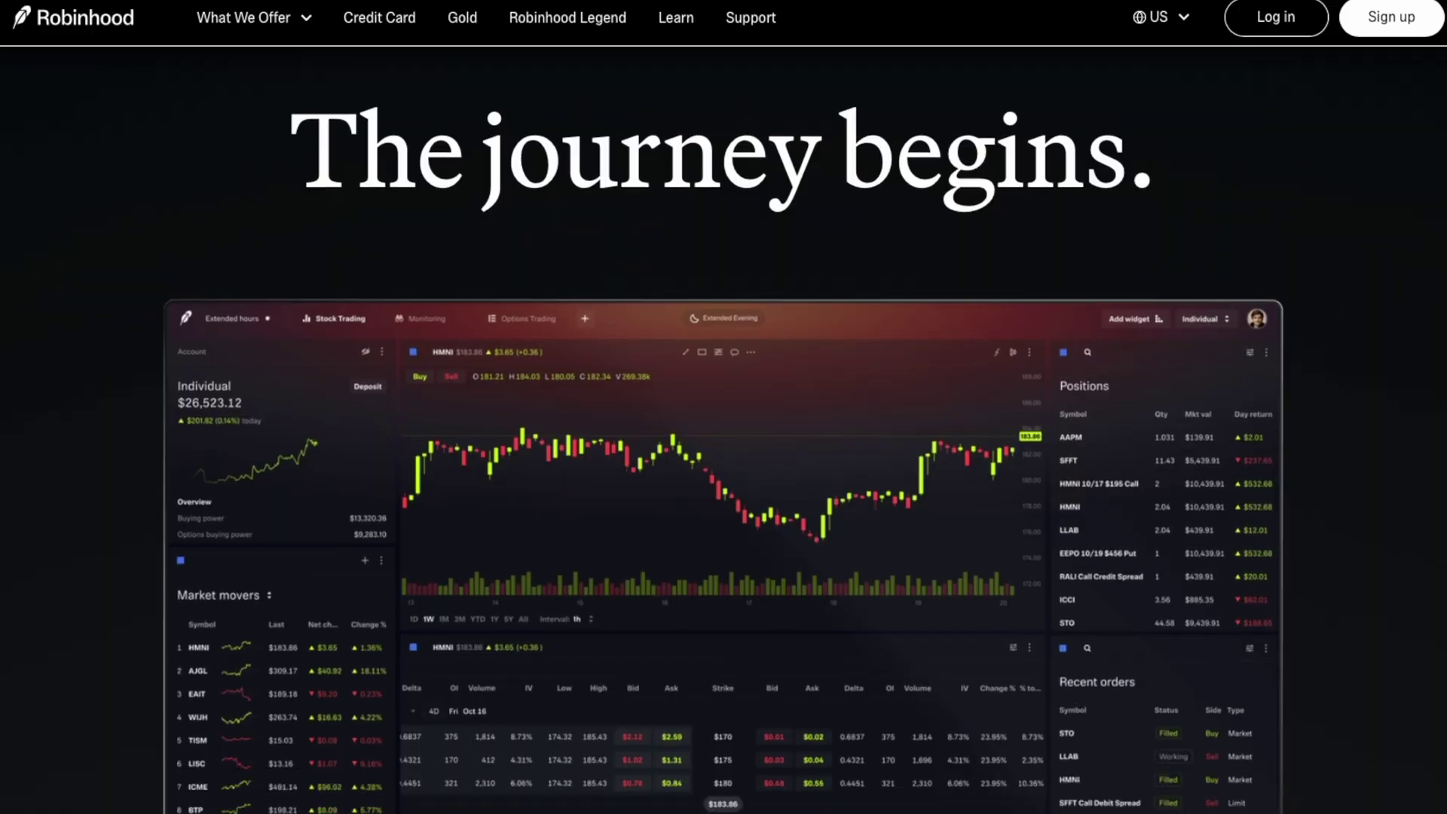
Step: Scroll down the Robinhood Legend page to the Custom Layouts section and its dashboard preview
{"action": "scroll", "coordinate": [723, 452], "scroll_direction": "down", "scroll_amount": 15}
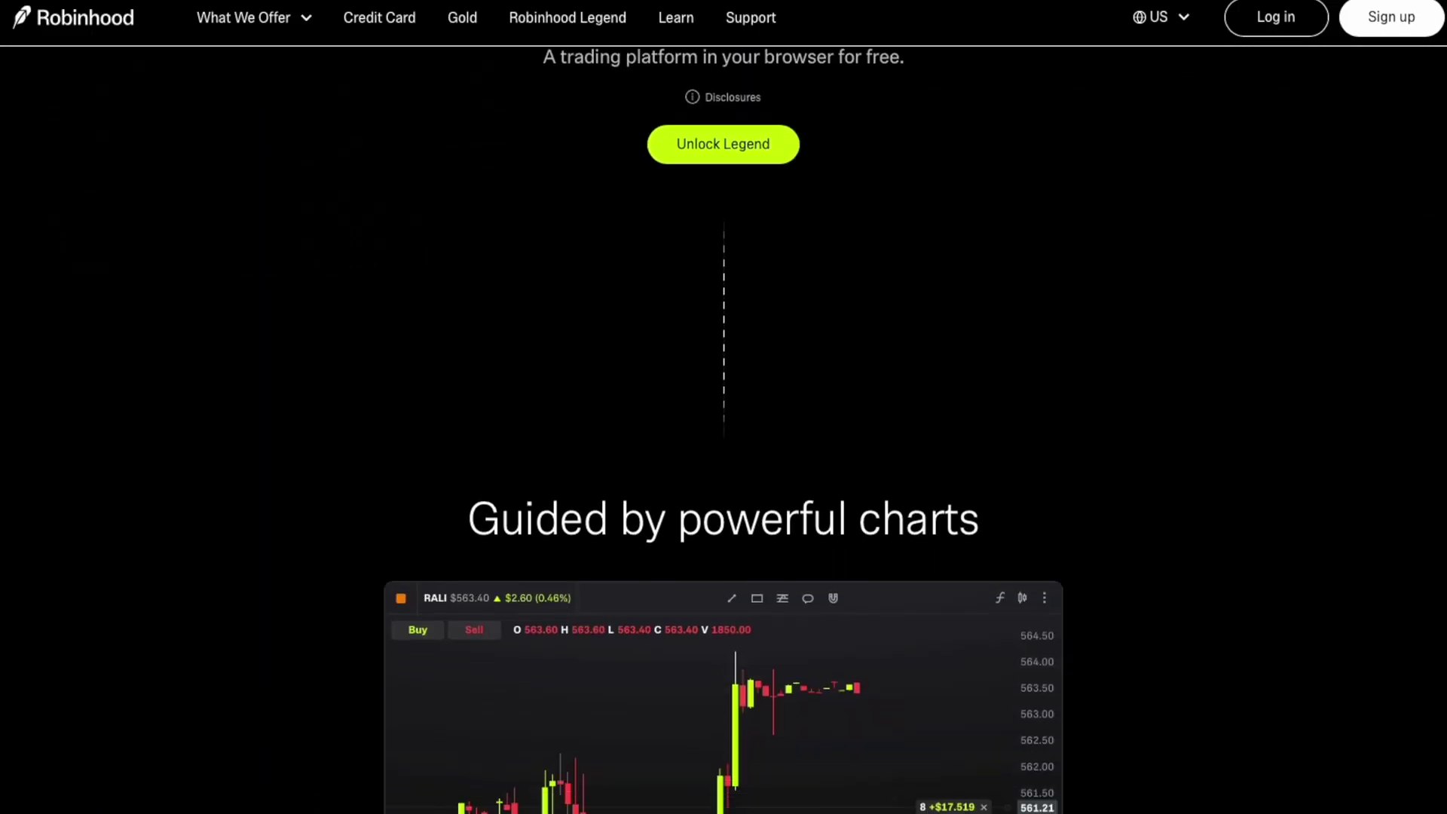
{"action": "scroll", "coordinate": [724, 452], "scroll_direction": "down", "scroll_amount": 12}
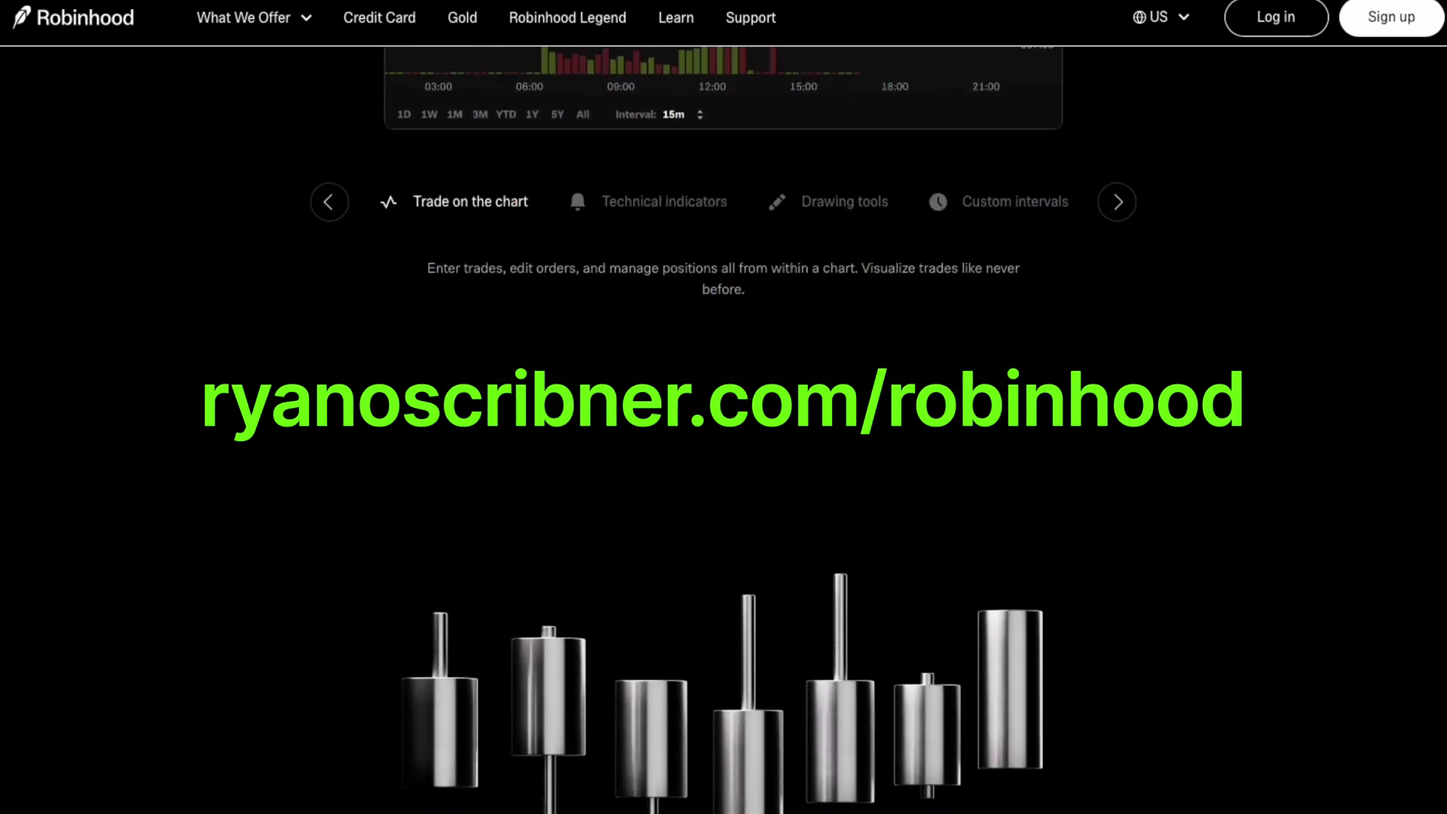
{"action": "scroll", "coordinate": [723, 452], "scroll_direction": "down", "scroll_amount": 10}
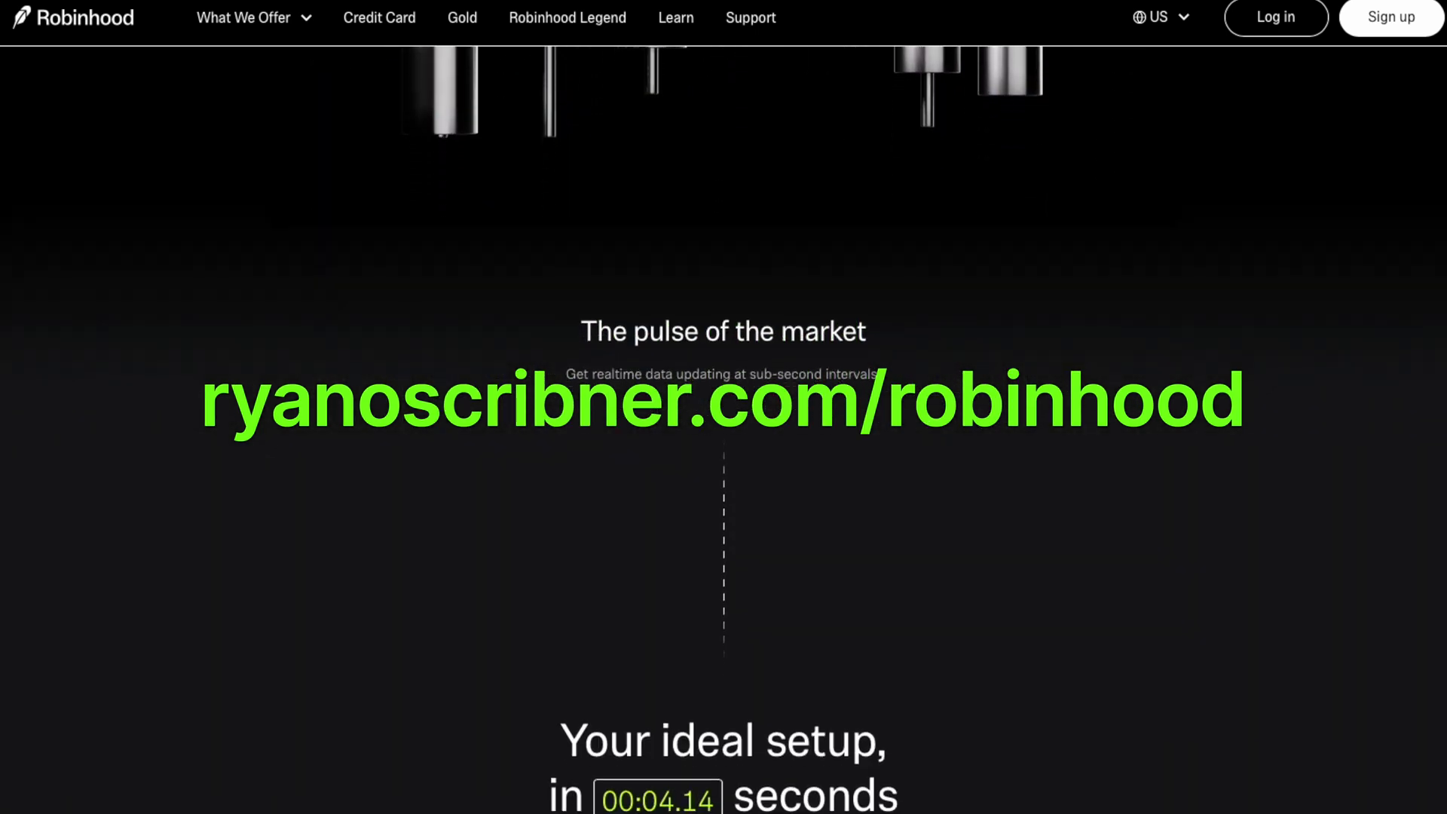
{"action": "scroll", "coordinate": [724, 452], "scroll_direction": "down", "scroll_amount": 8}
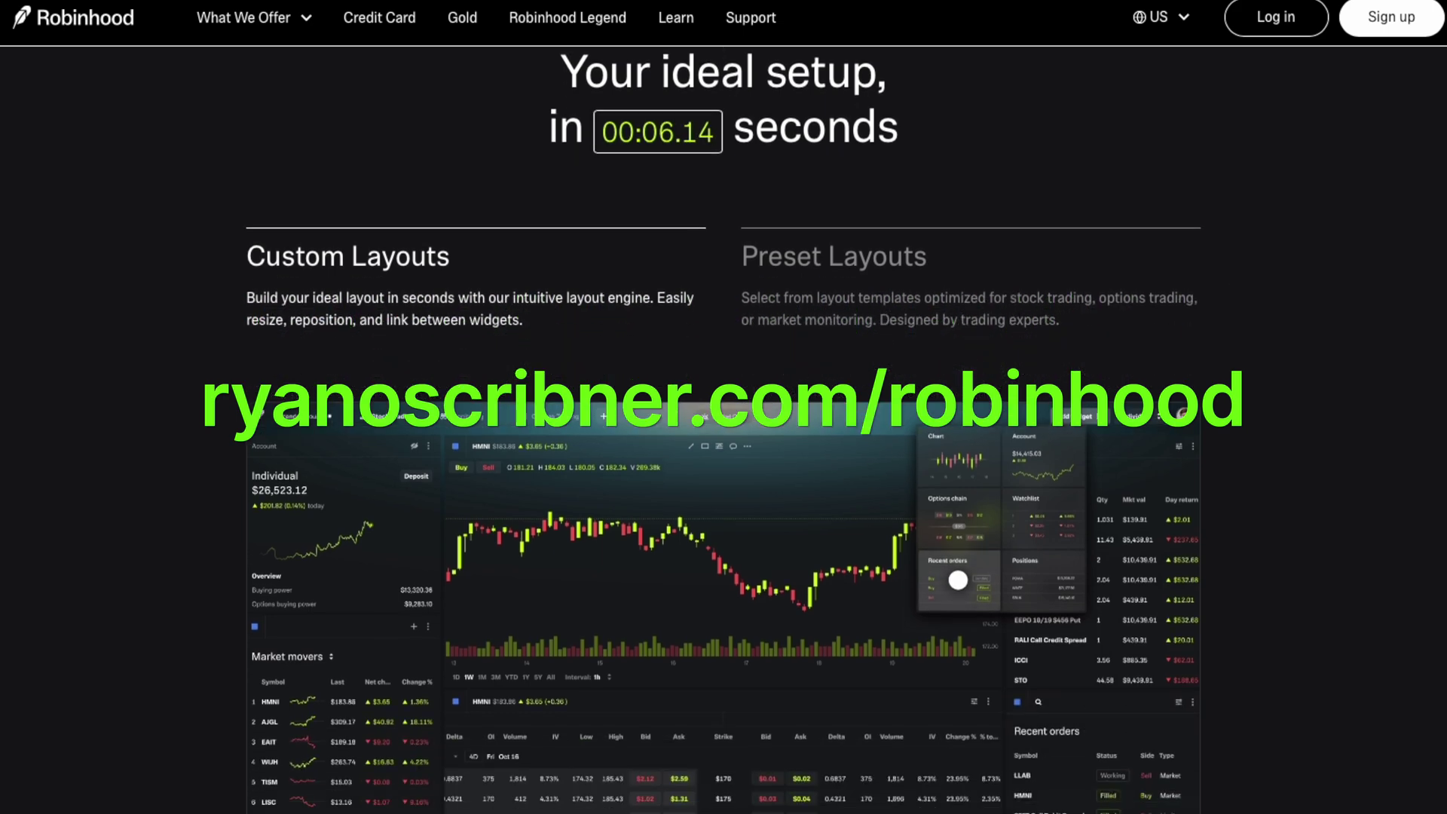
{"action": "scroll", "coordinate": [723, 452], "scroll_direction": "down", "scroll_amount": 1}
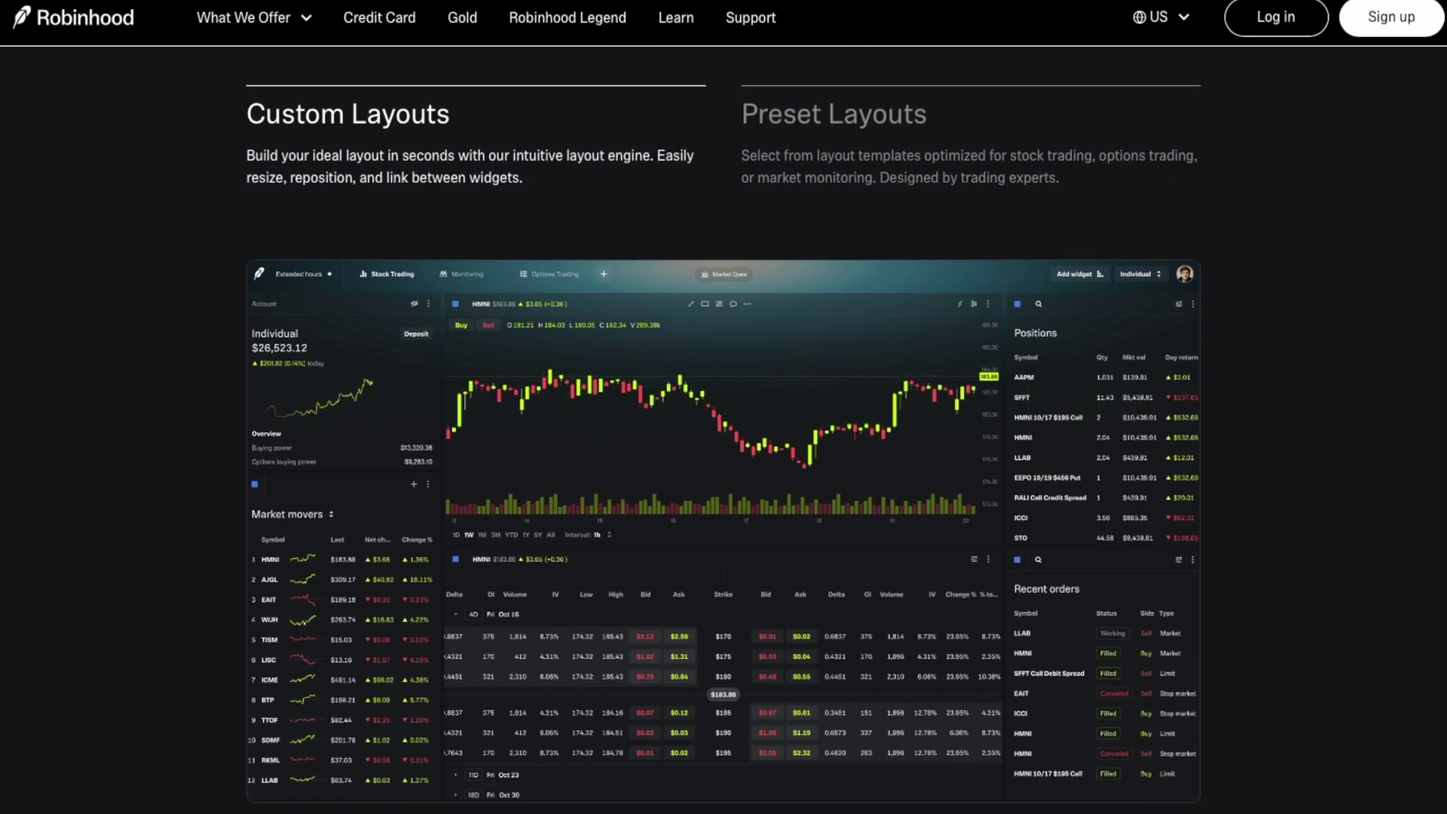
{"action": "scroll", "coordinate": [723, 452], "scroll_direction": "down", "scroll_amount": 5}
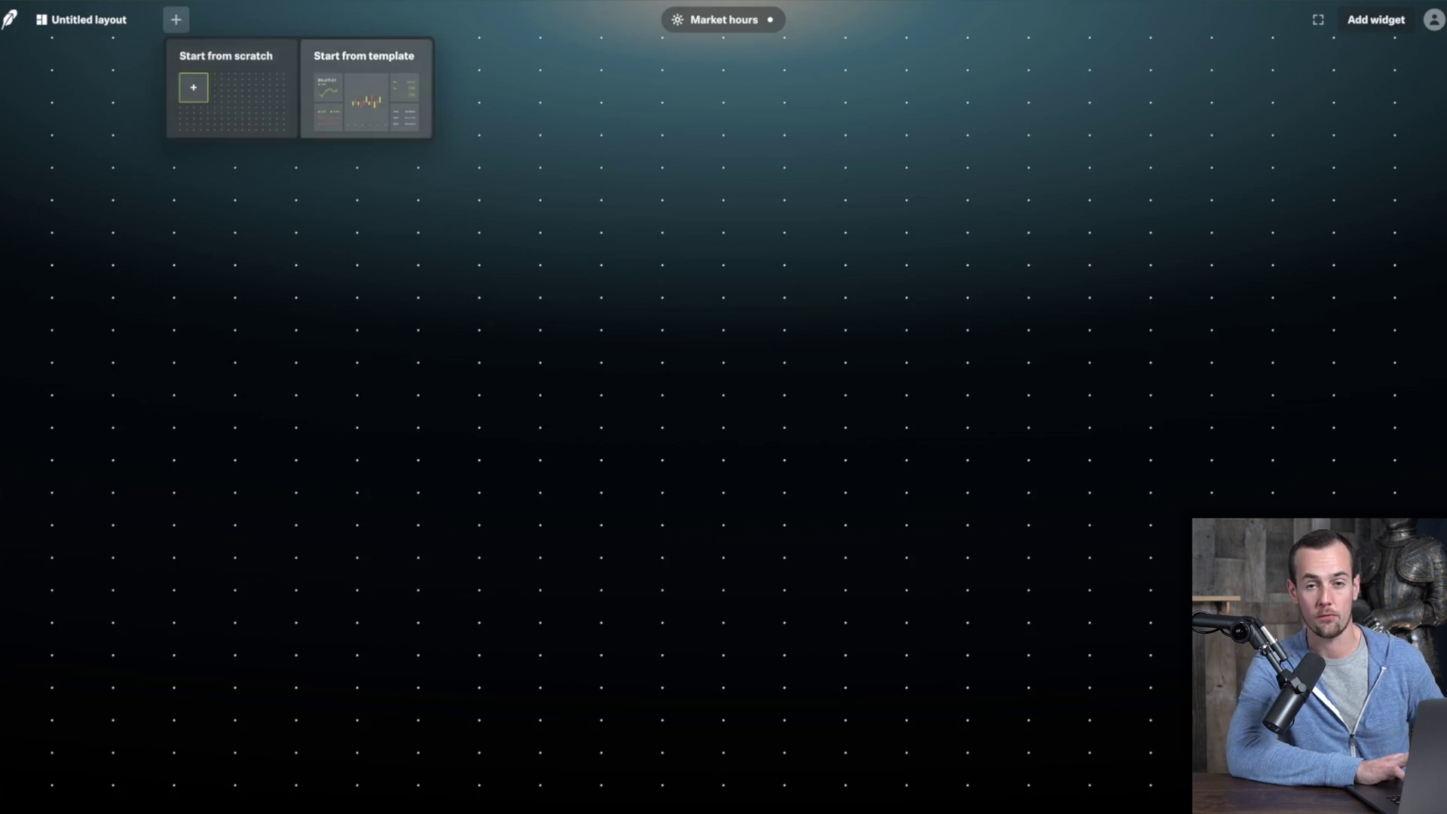
Step: Open the layout template gallery and start a layout from the Market tracker template
{"action": "key", "text": "Return"}
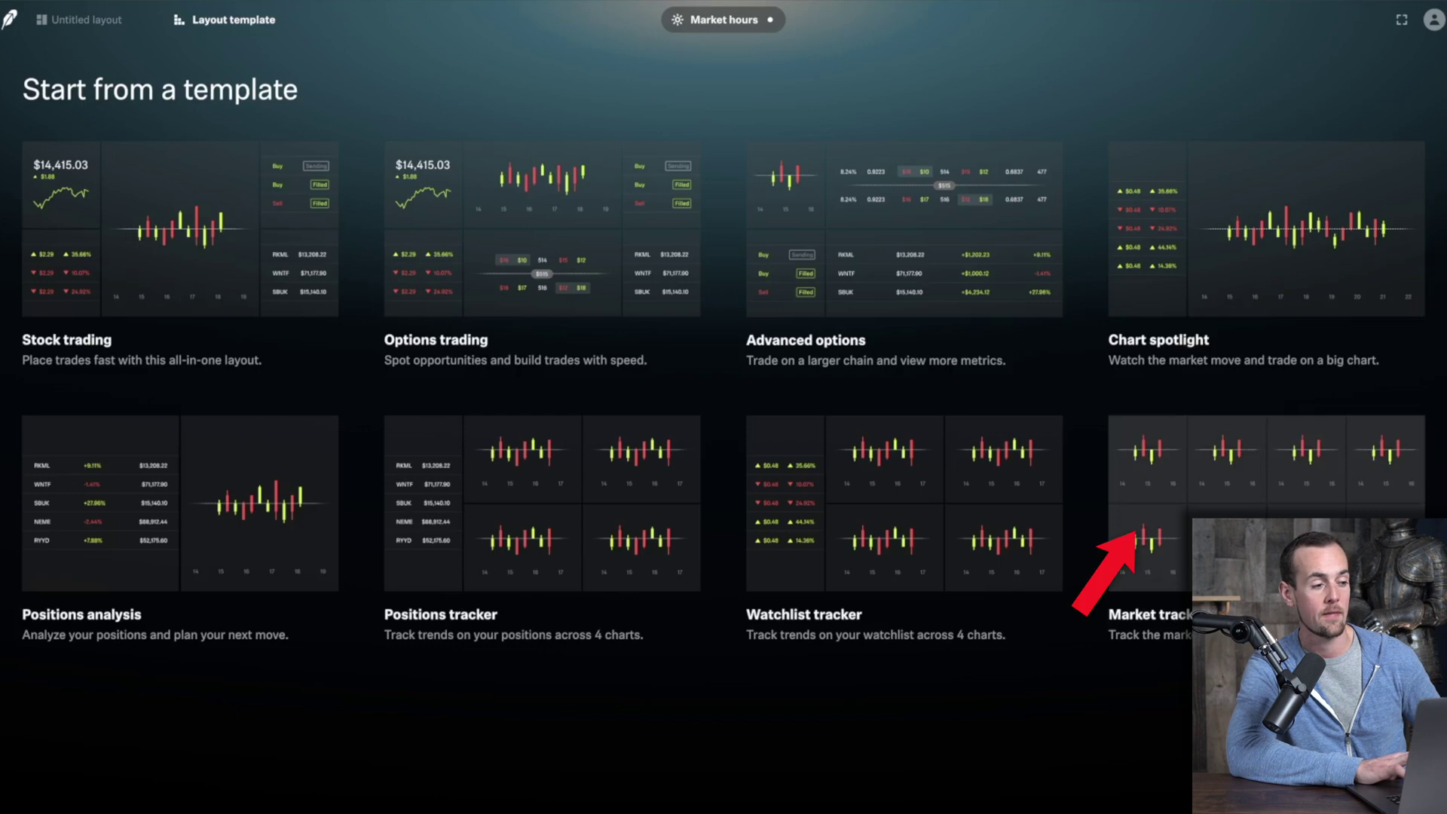
{"action": "left_click", "coordinate": [1146, 497]}
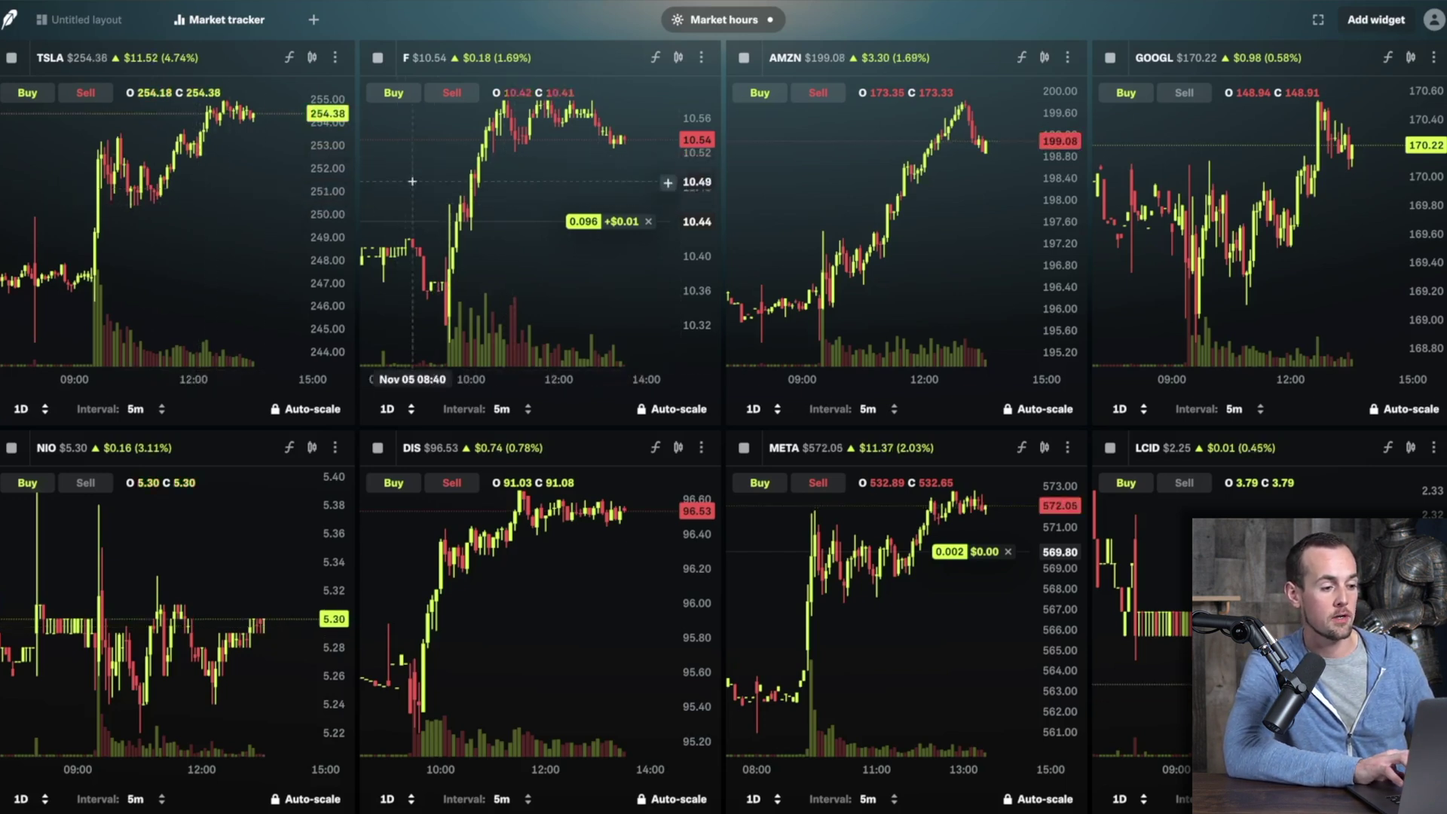
Step: Zoom the F and TSLA charts' time axes in to a narrower part of the trading day
{"action": "scroll", "coordinate": [550, 227], "scroll_direction": "up", "scroll_amount": 3}
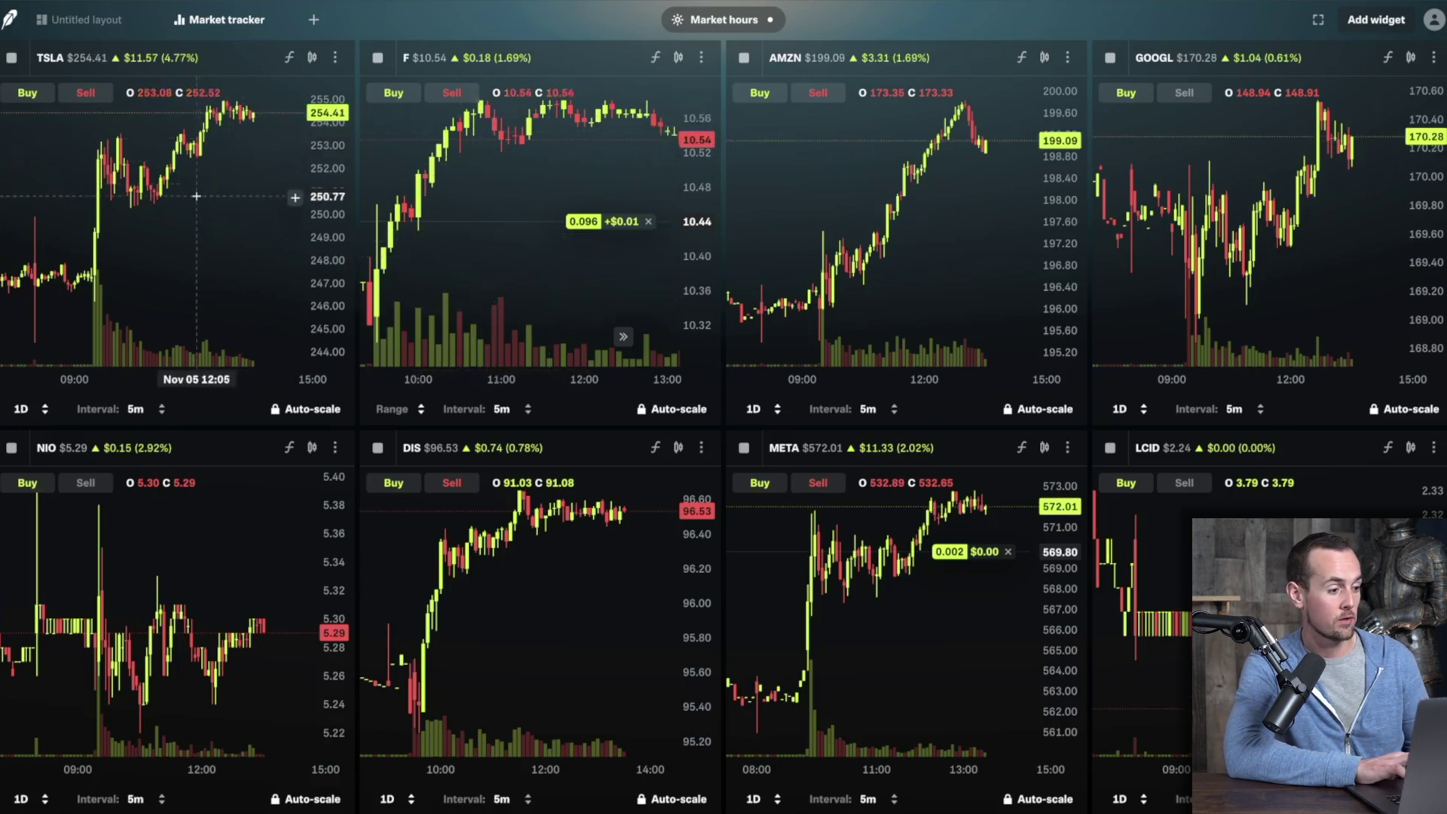
{"action": "scroll", "coordinate": [165, 234], "scroll_direction": "up", "scroll_amount": 2}
{"action": "scroll", "coordinate": [165, 235], "scroll_direction": "up", "scroll_amount": 3}
{"action": "scroll", "coordinate": [166, 234], "scroll_direction": "down", "scroll_amount": 2}
{"action": "scroll", "coordinate": [167, 234], "scroll_direction": "up", "scroll_amount": 3}
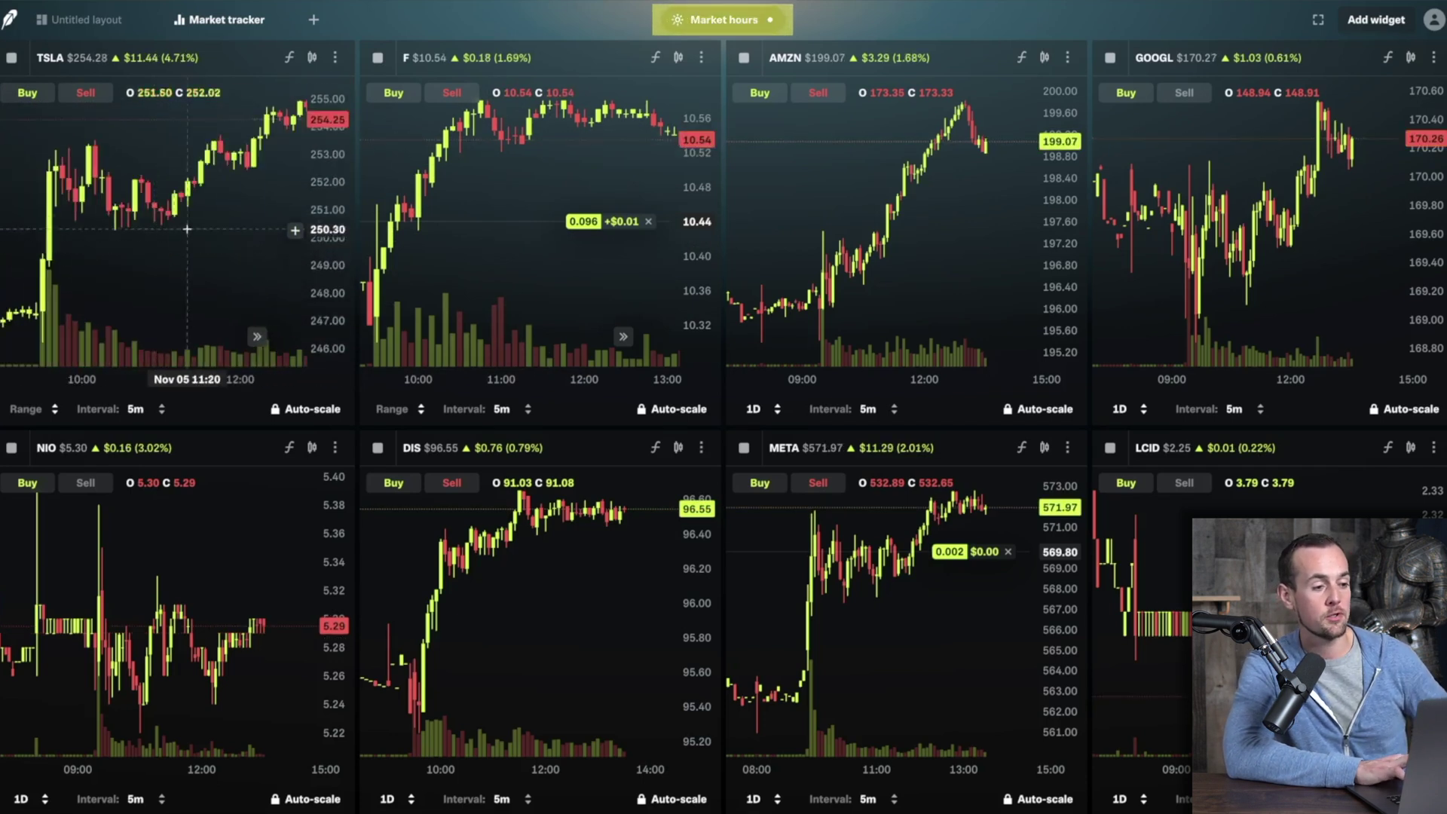
{"action": "left_click", "coordinate": [724, 20]}
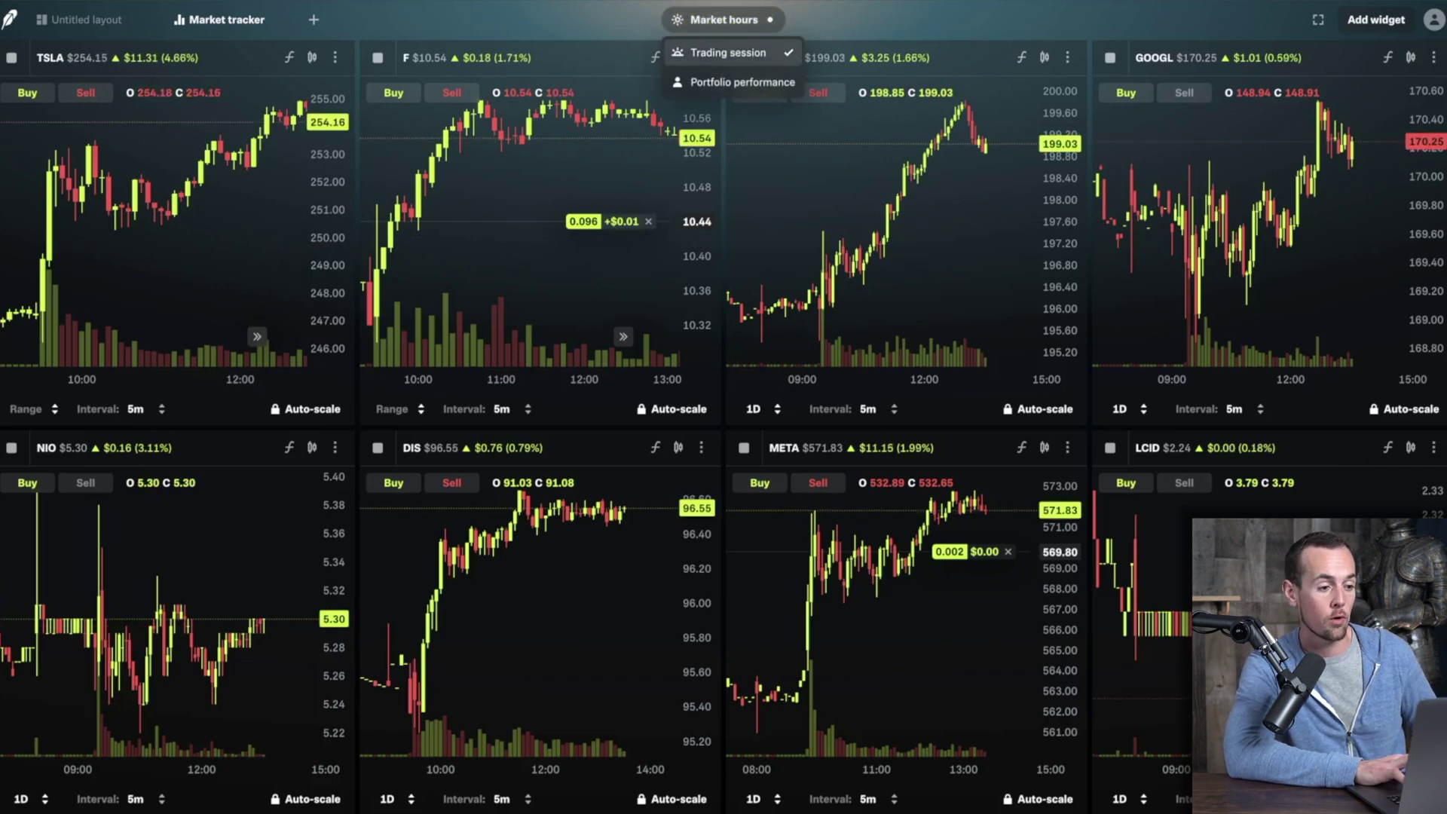
Step: Replace the market hours display with today's portfolio performance, up 1.39%
{"action": "left_click", "coordinate": [742, 81]}
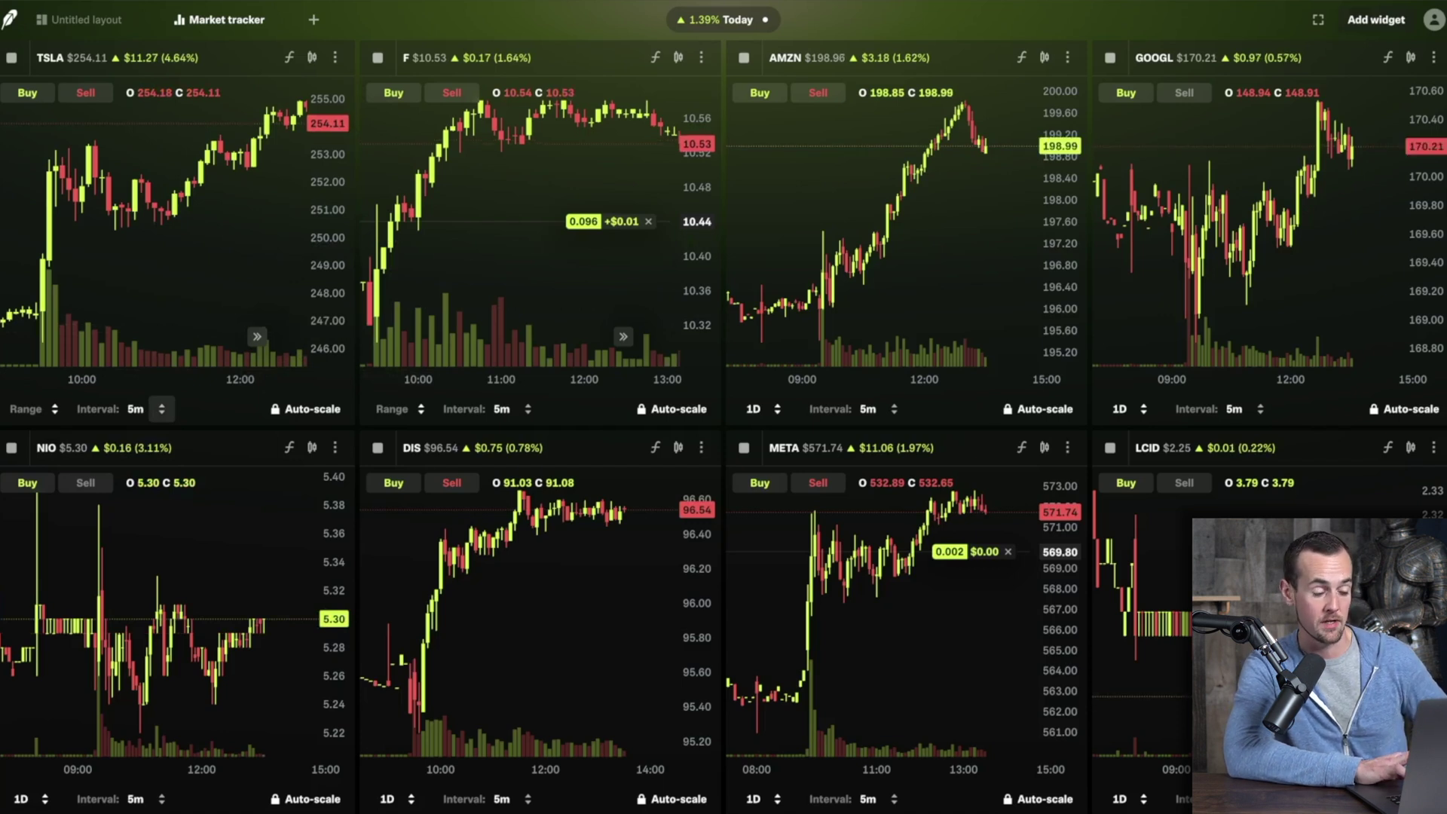
{"action": "left_click", "coordinate": [160, 408]}
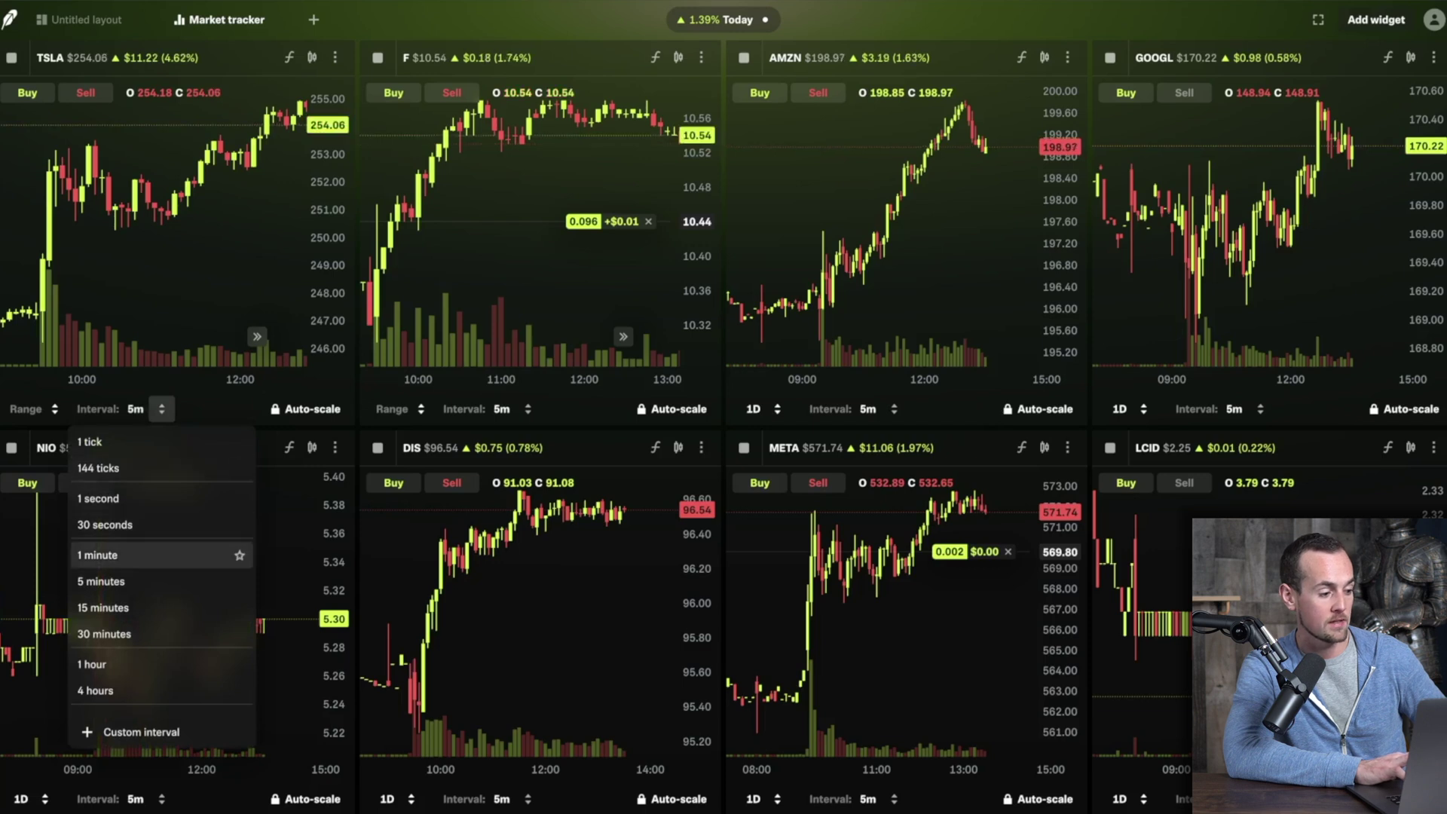
Step: Set the TSLA chart interval to 1 minute, then 1 tick, and finally 144 ticks
{"action": "left_click", "coordinate": [105, 554]}
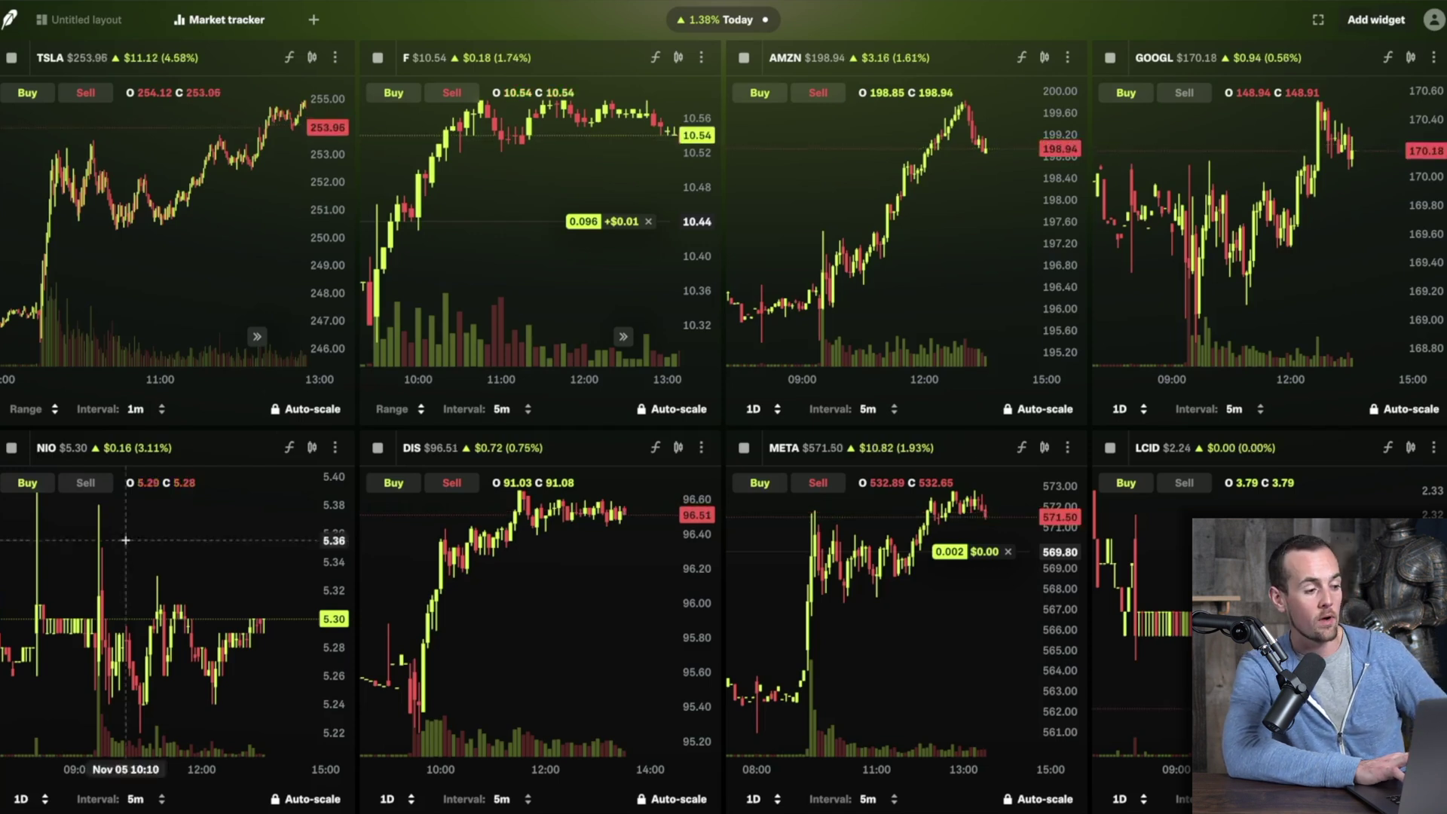
{"action": "left_click", "coordinate": [161, 409]}
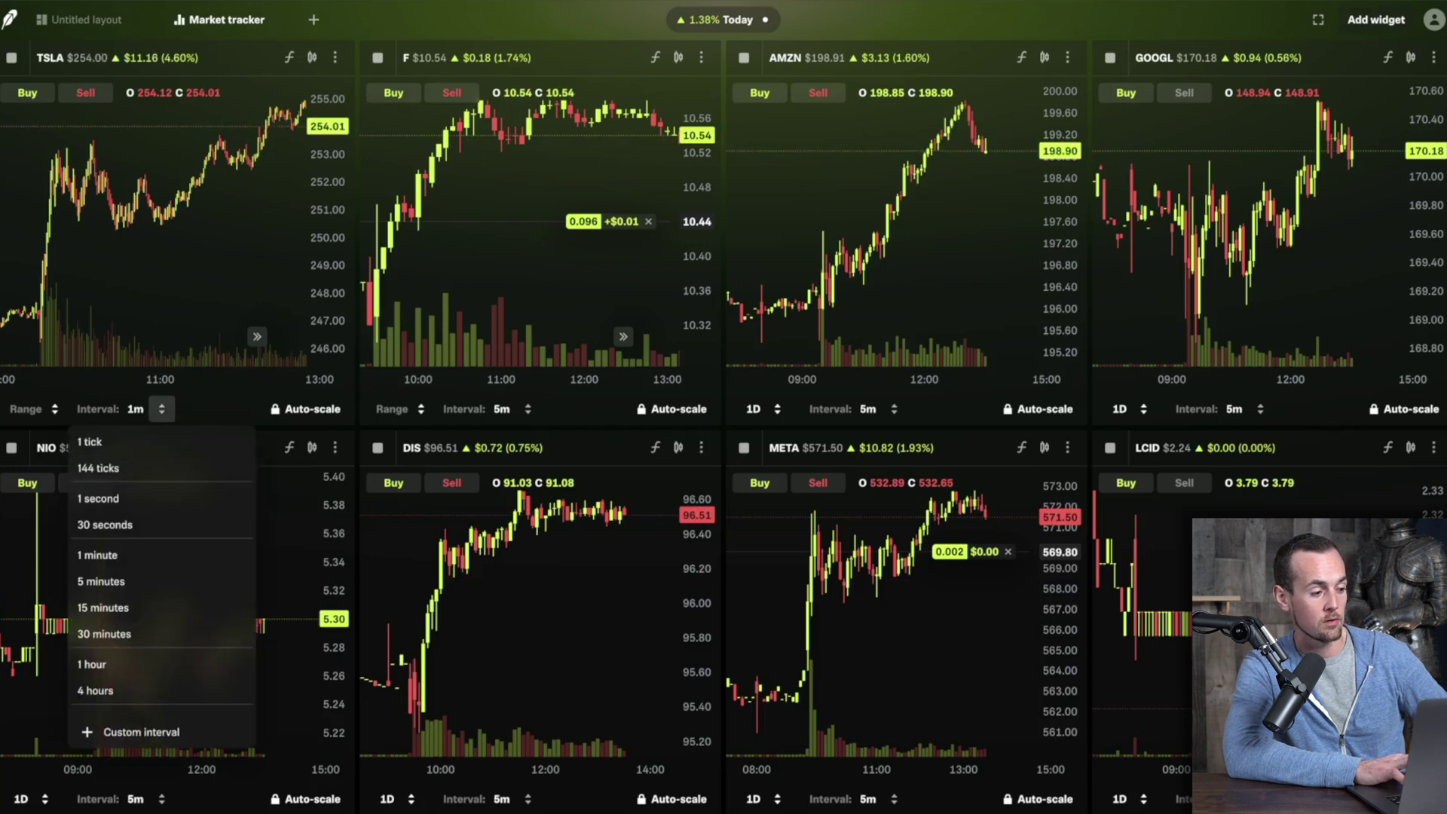
{"action": "left_click", "coordinate": [90, 441]}
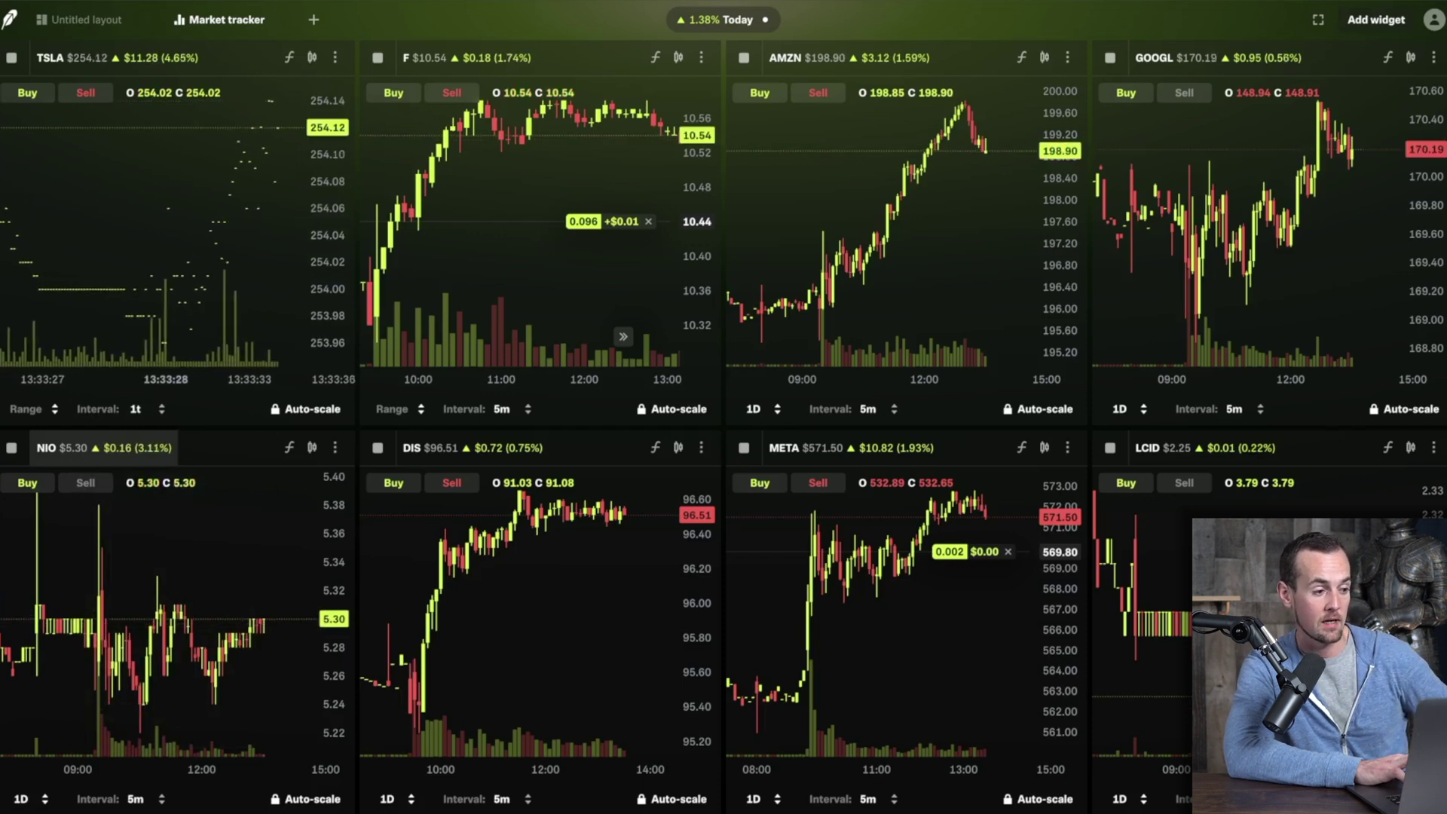
{"action": "left_click", "coordinate": [161, 408]}
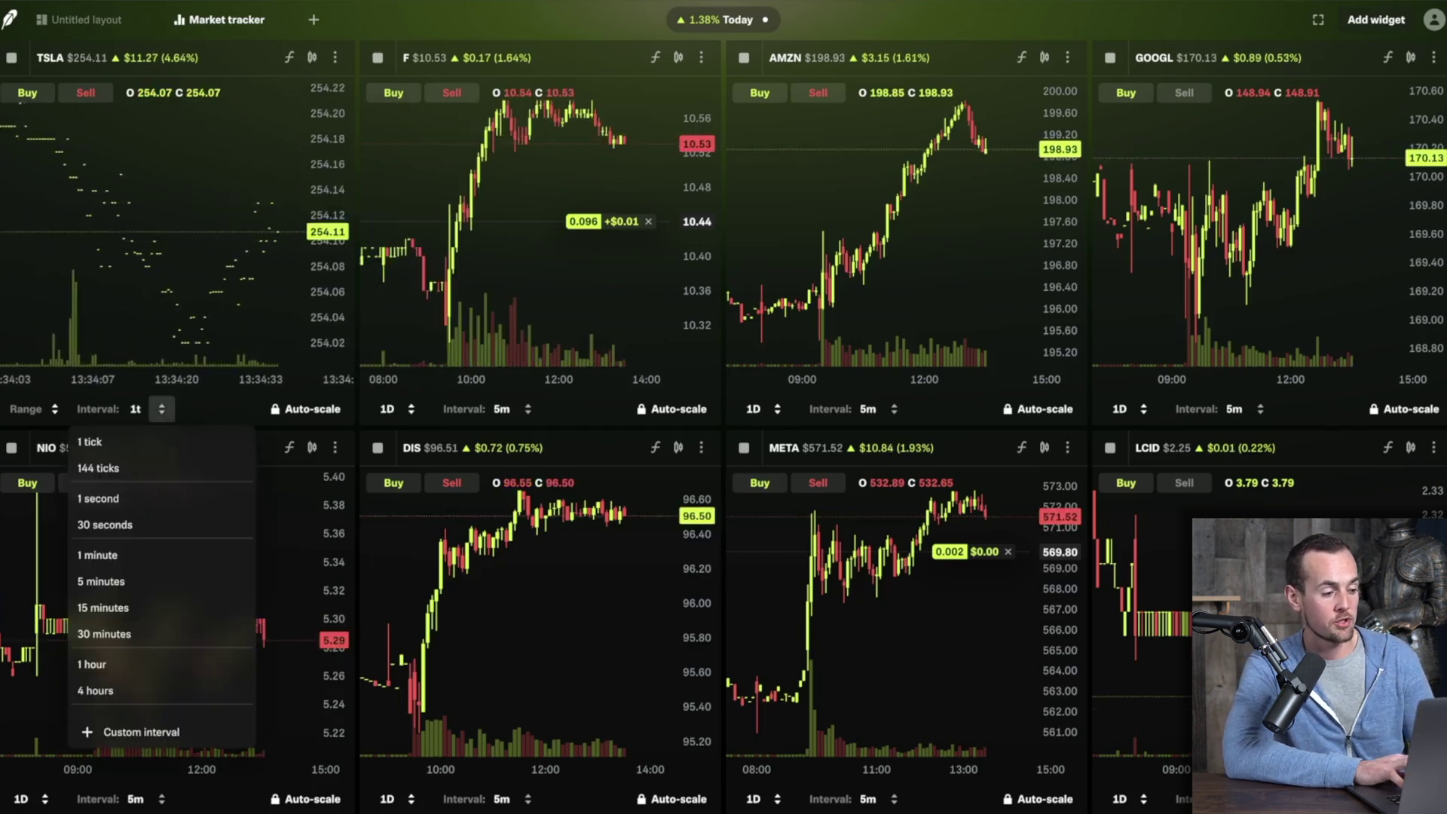
{"action": "left_click", "coordinate": [98, 468]}
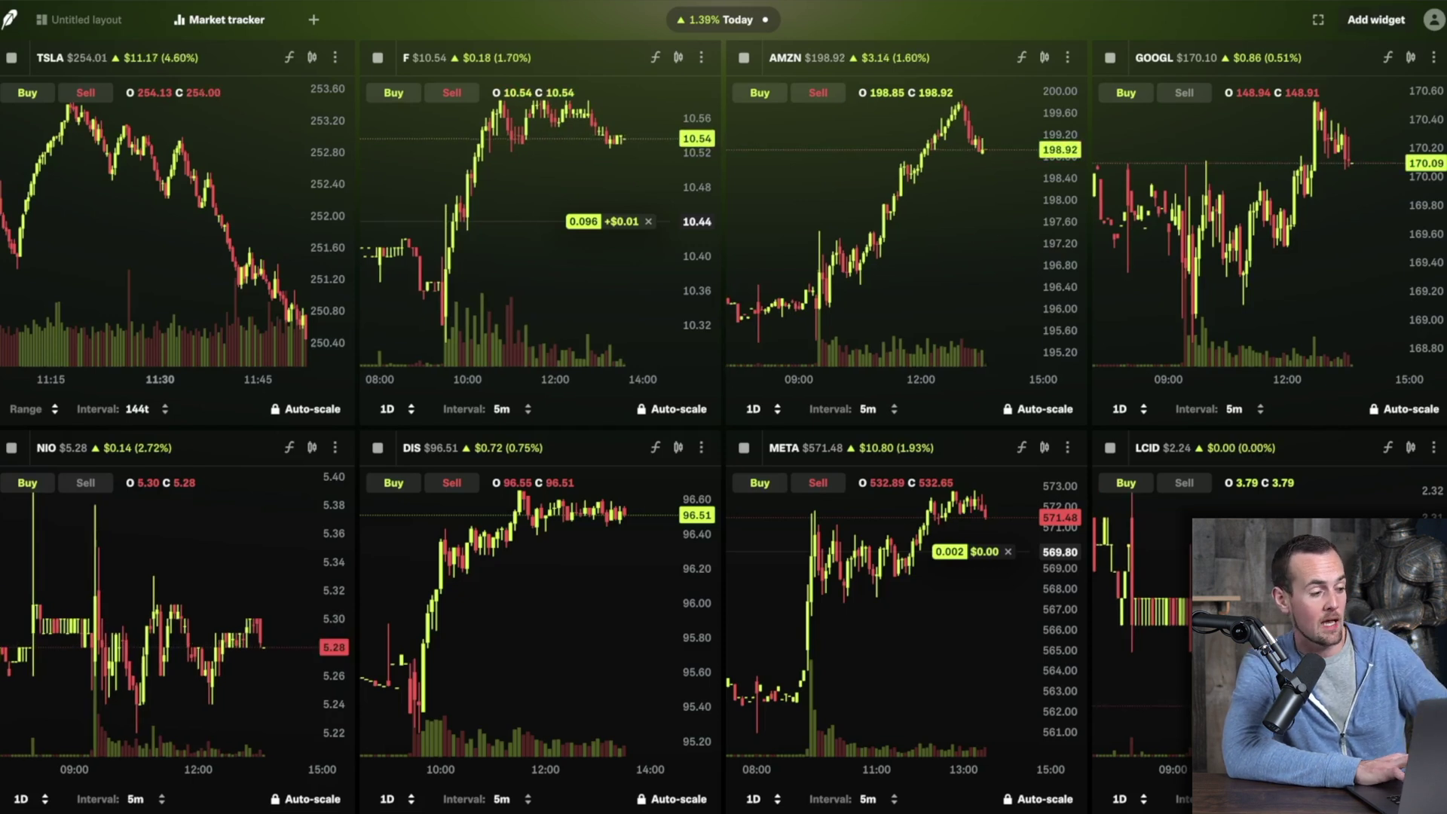
{"action": "left_click", "coordinate": [164, 409]}
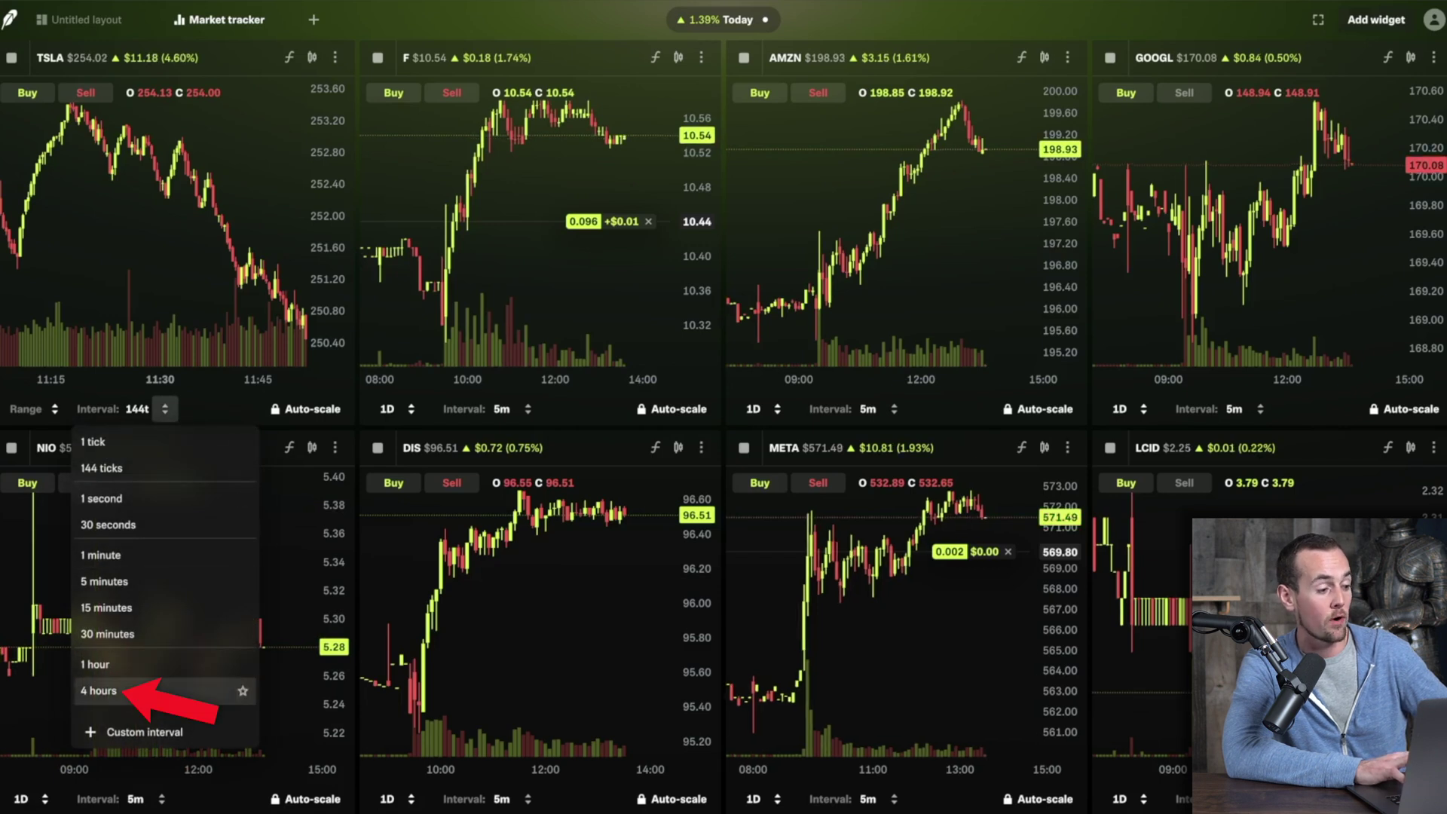
Step: Give the TSLA chart 4-hour candles and change its range from 1 week to 1 month
{"action": "left_click", "coordinate": [99, 691]}
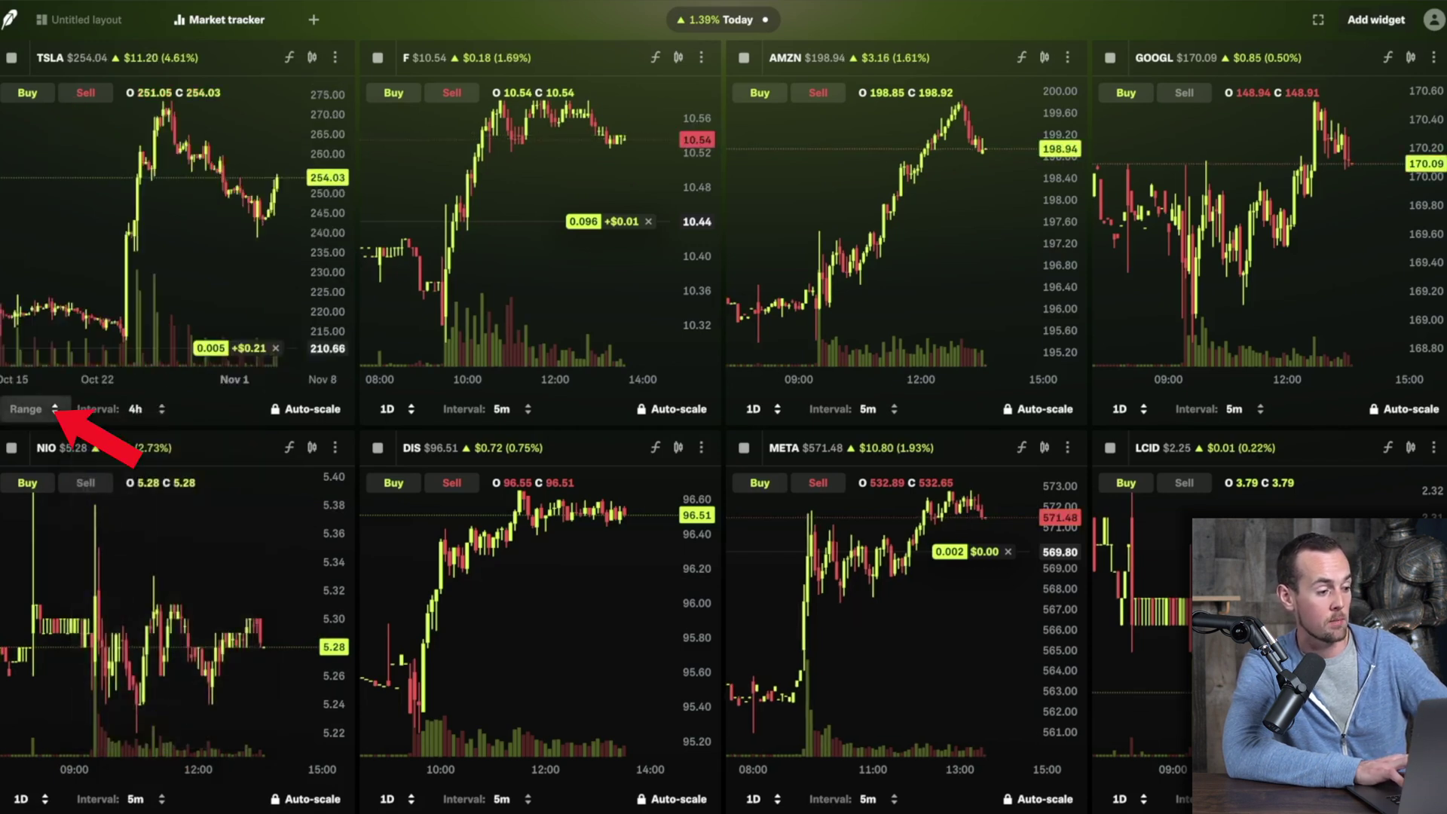
{"action": "left_click", "coordinate": [54, 408]}
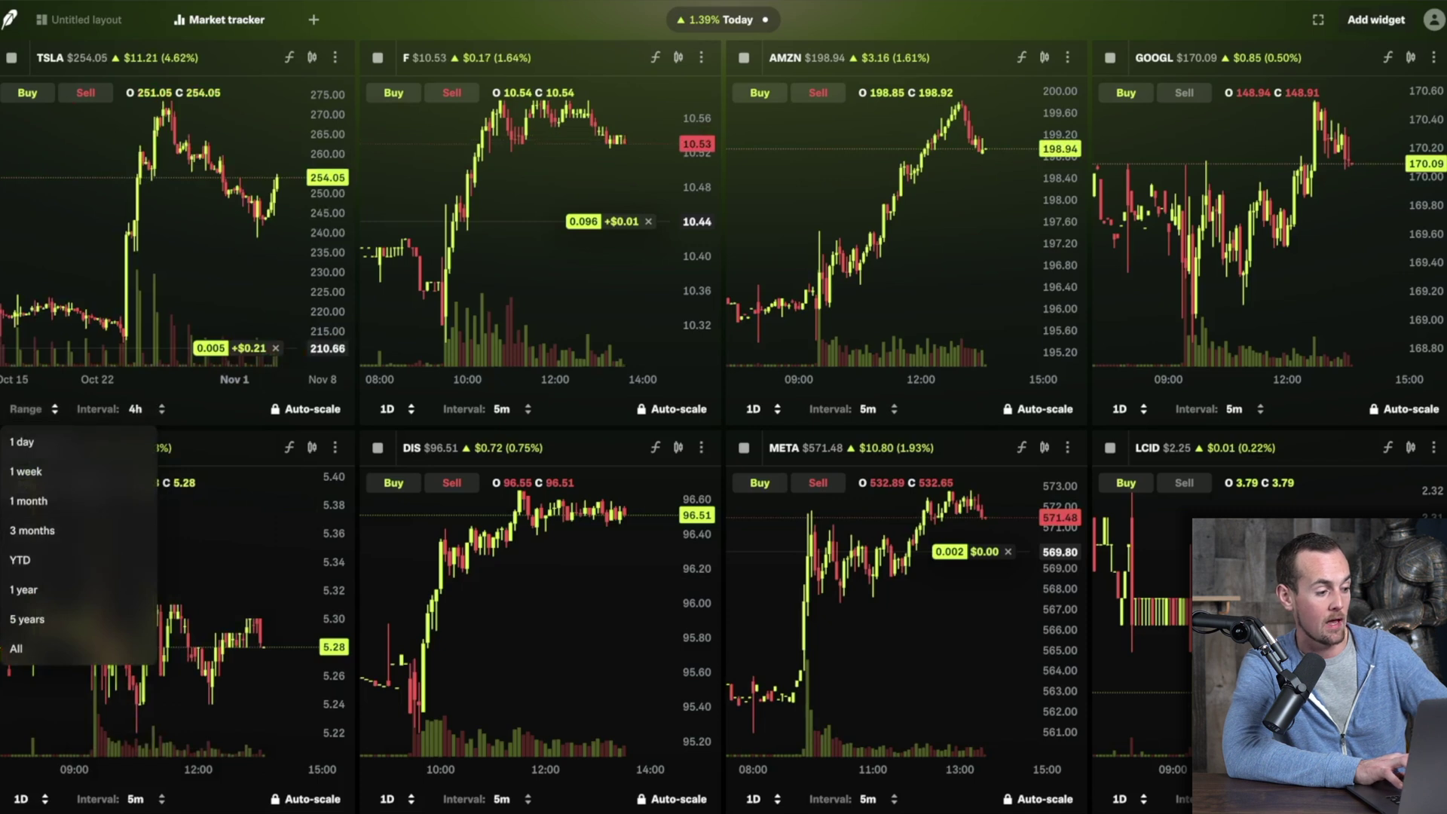
{"action": "left_click", "coordinate": [26, 471]}
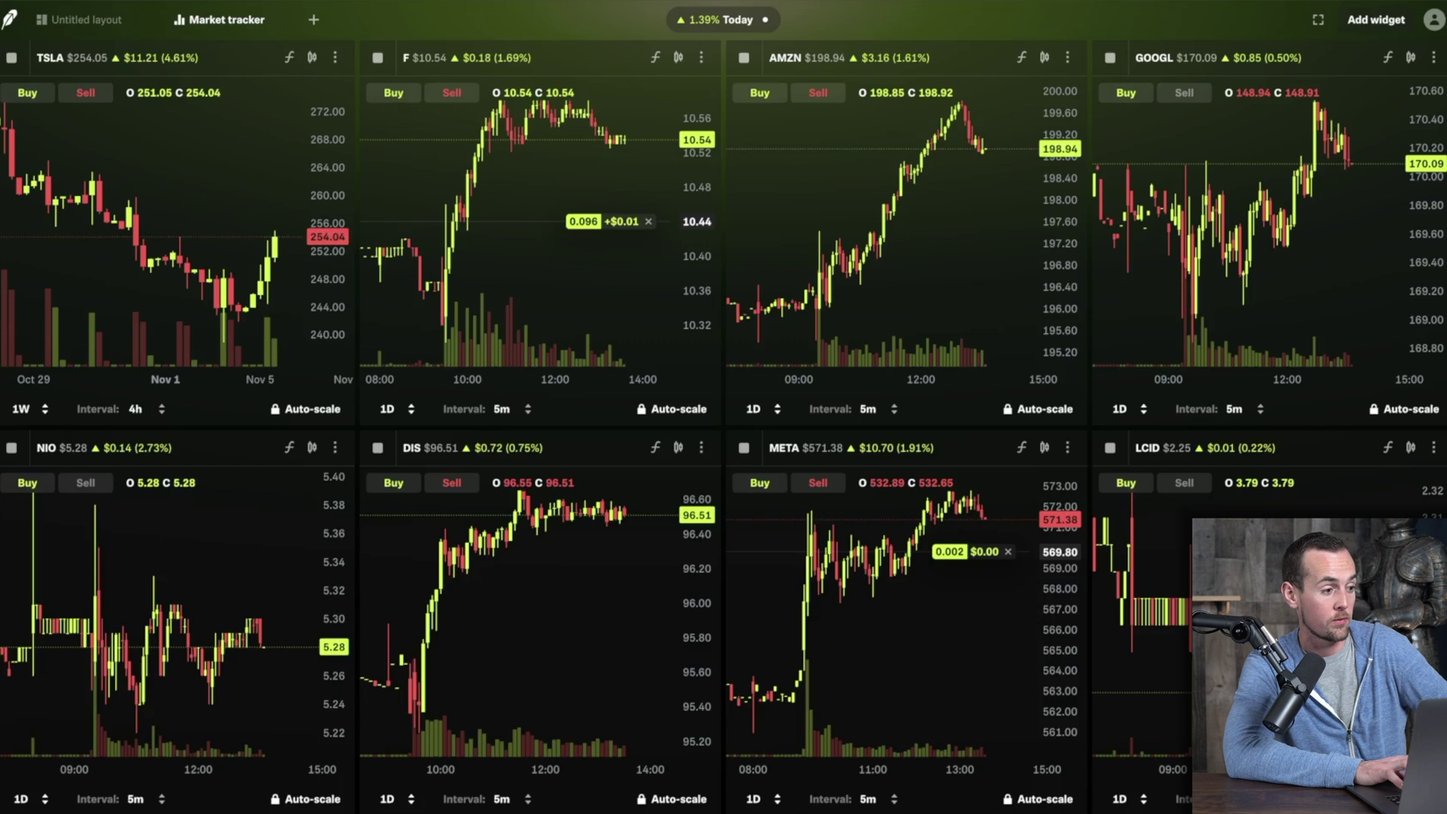
{"action": "left_click", "coordinate": [27, 409]}
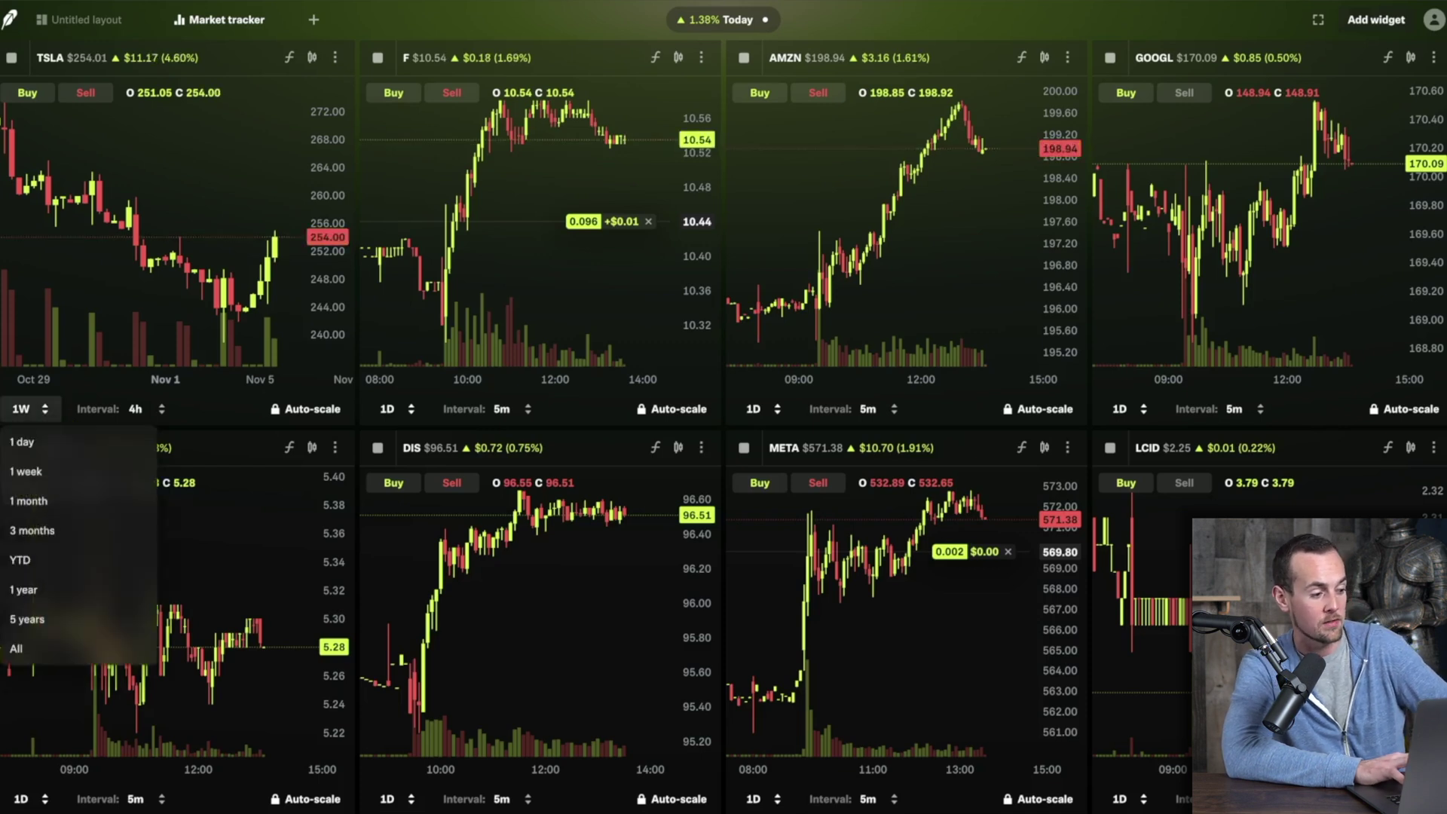
{"action": "left_click", "coordinate": [28, 500]}
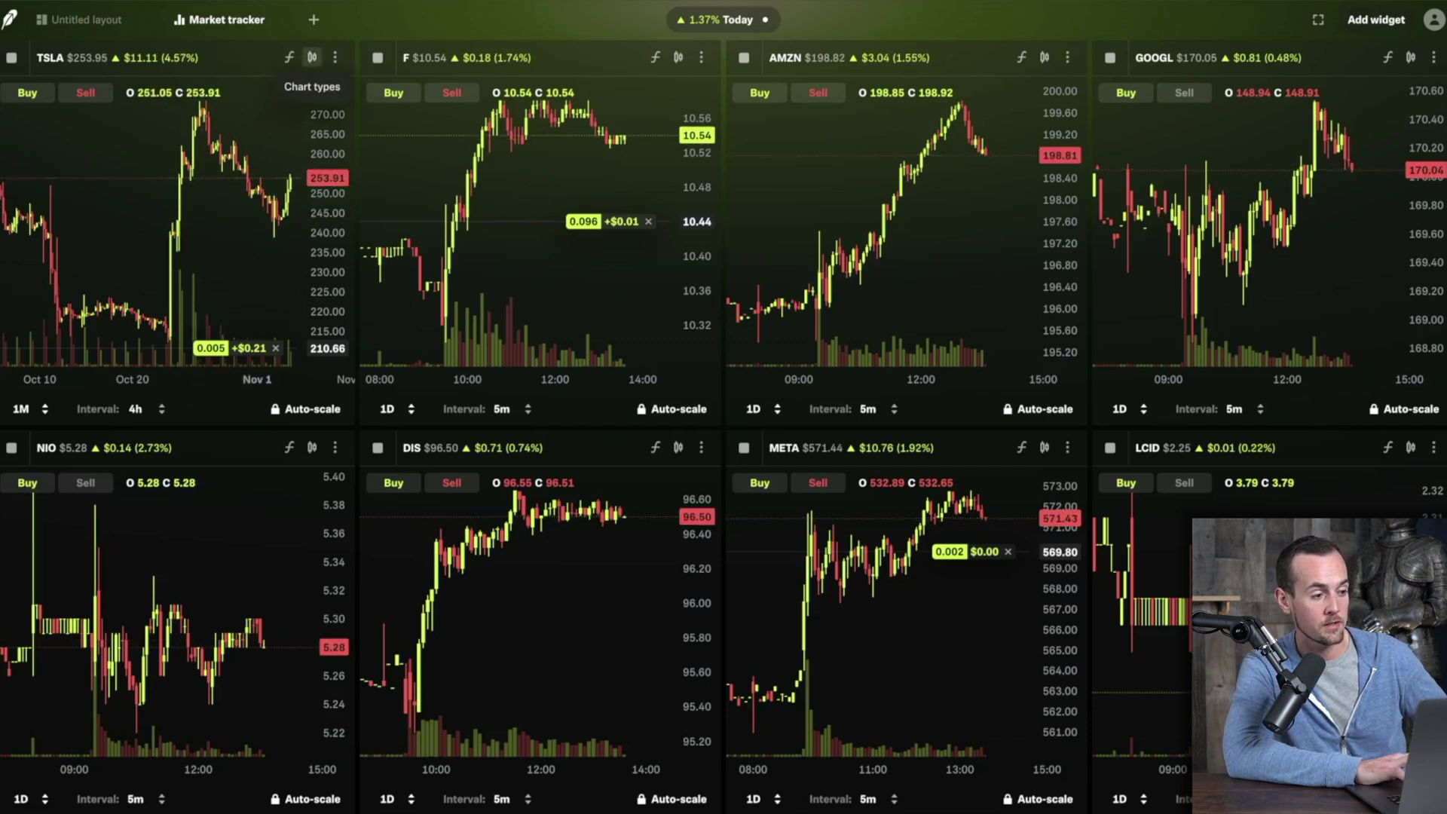
{"action": "left_click", "coordinate": [311, 57]}
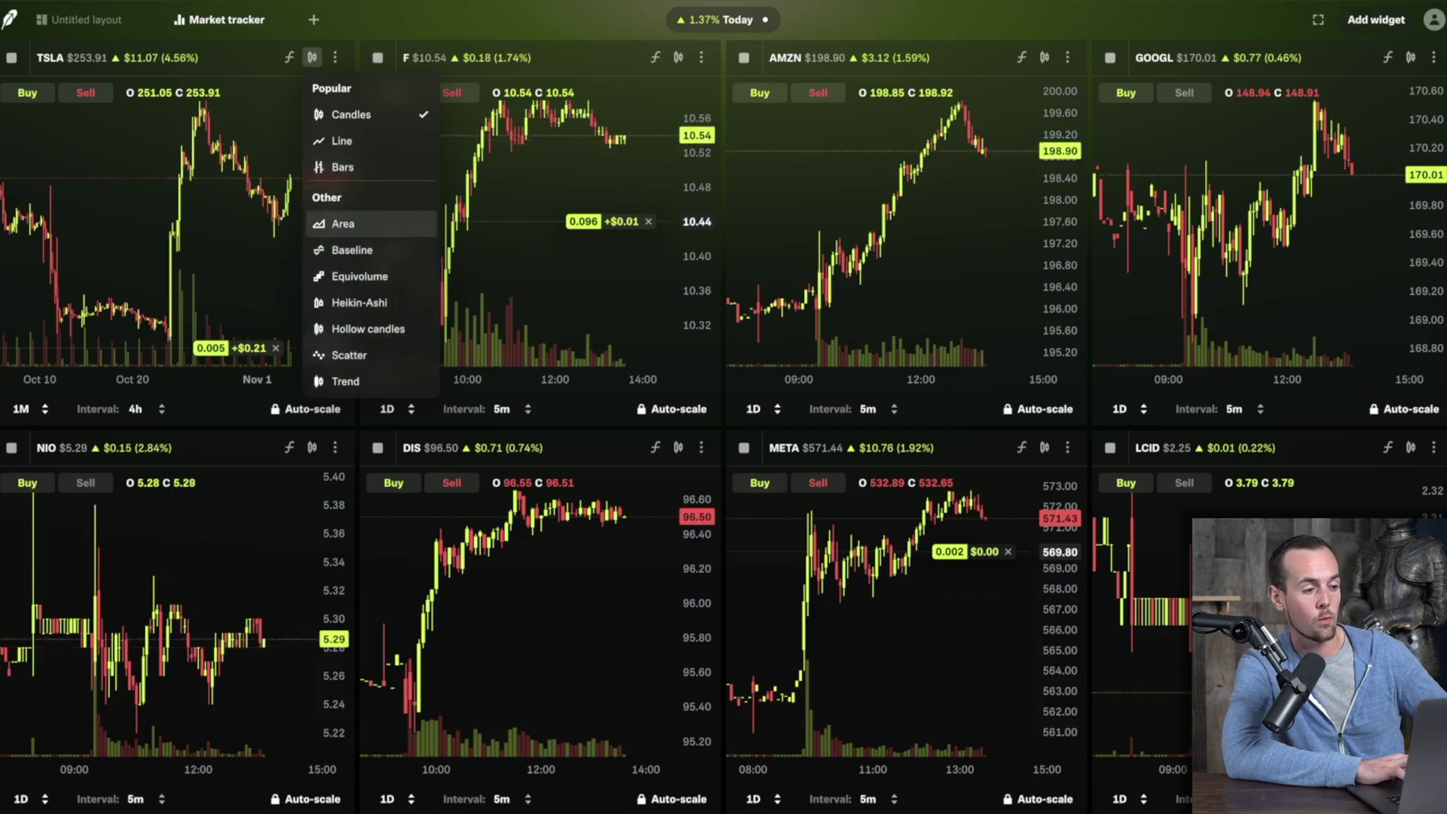
Step: Change the TSLA chart type from Candles to Line
{"action": "left_click", "coordinate": [341, 141]}
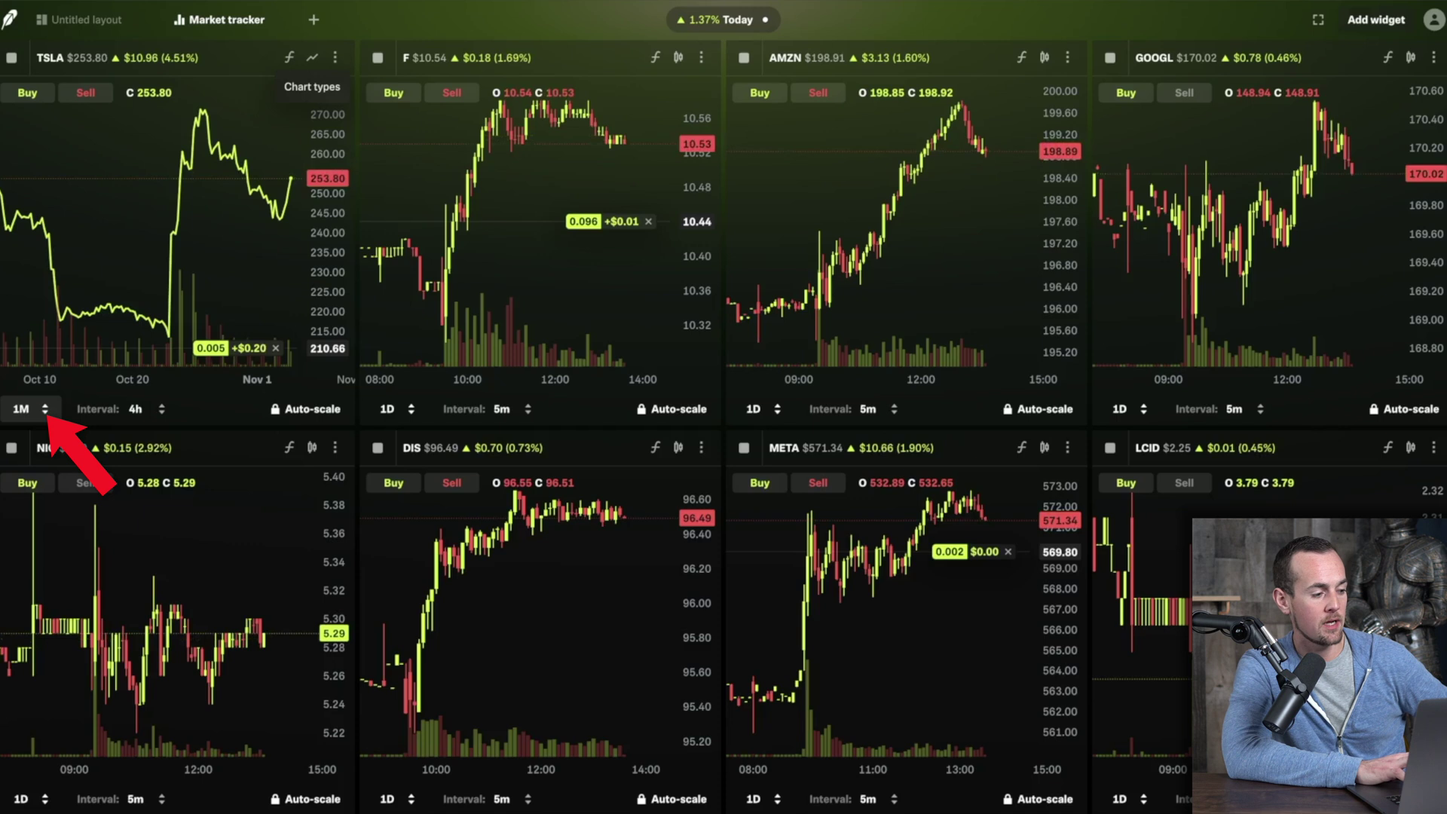
Step: Set the TSLA chart range to 1 day and its interval to 5 minutes
{"action": "left_click", "coordinate": [28, 408]}
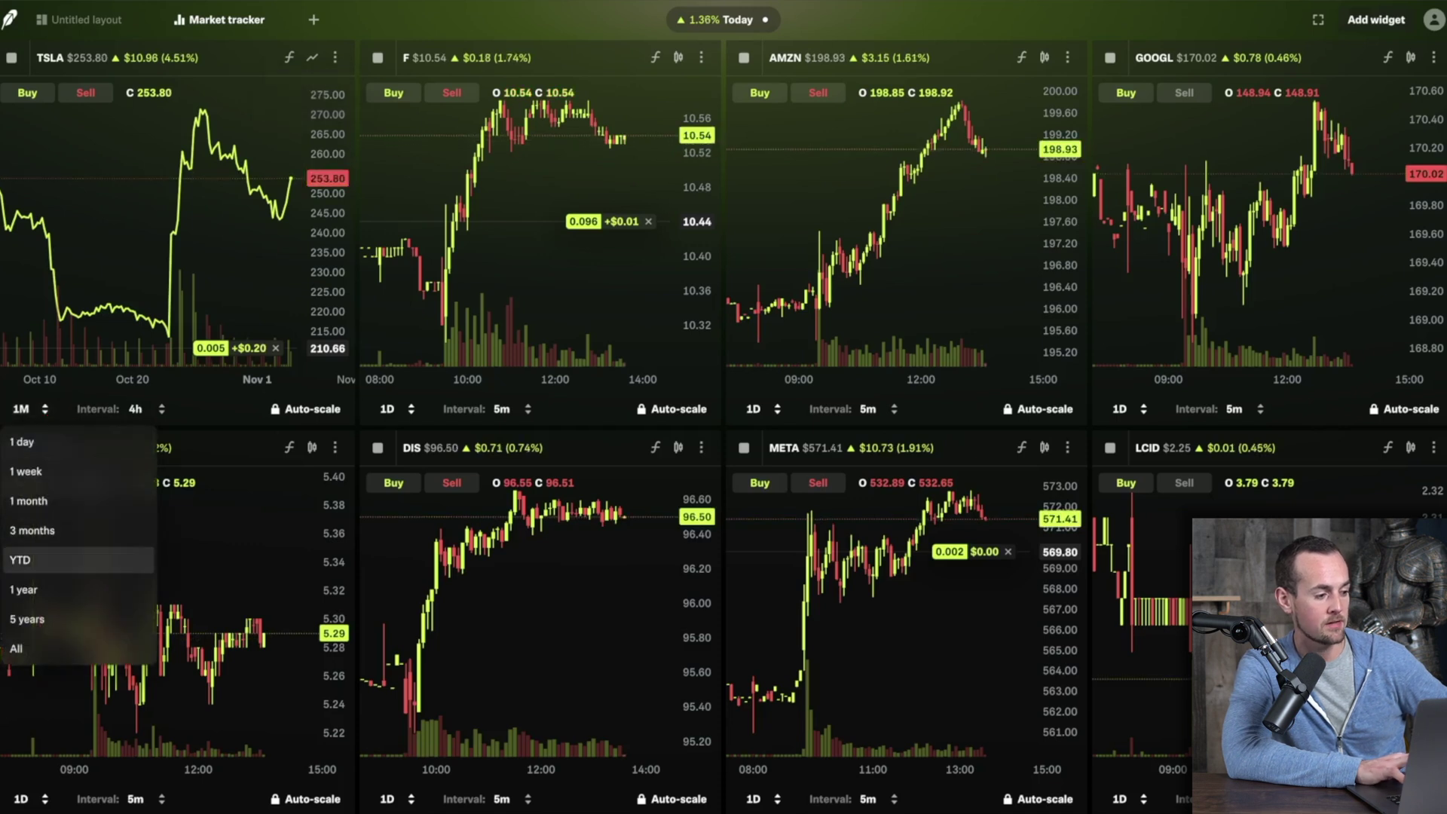
{"action": "key", "text": "Up"}
{"action": "key", "text": "Up"}
{"action": "key", "text": "Up"}
{"action": "key", "text": "Up"}
{"action": "key", "text": "Return"}
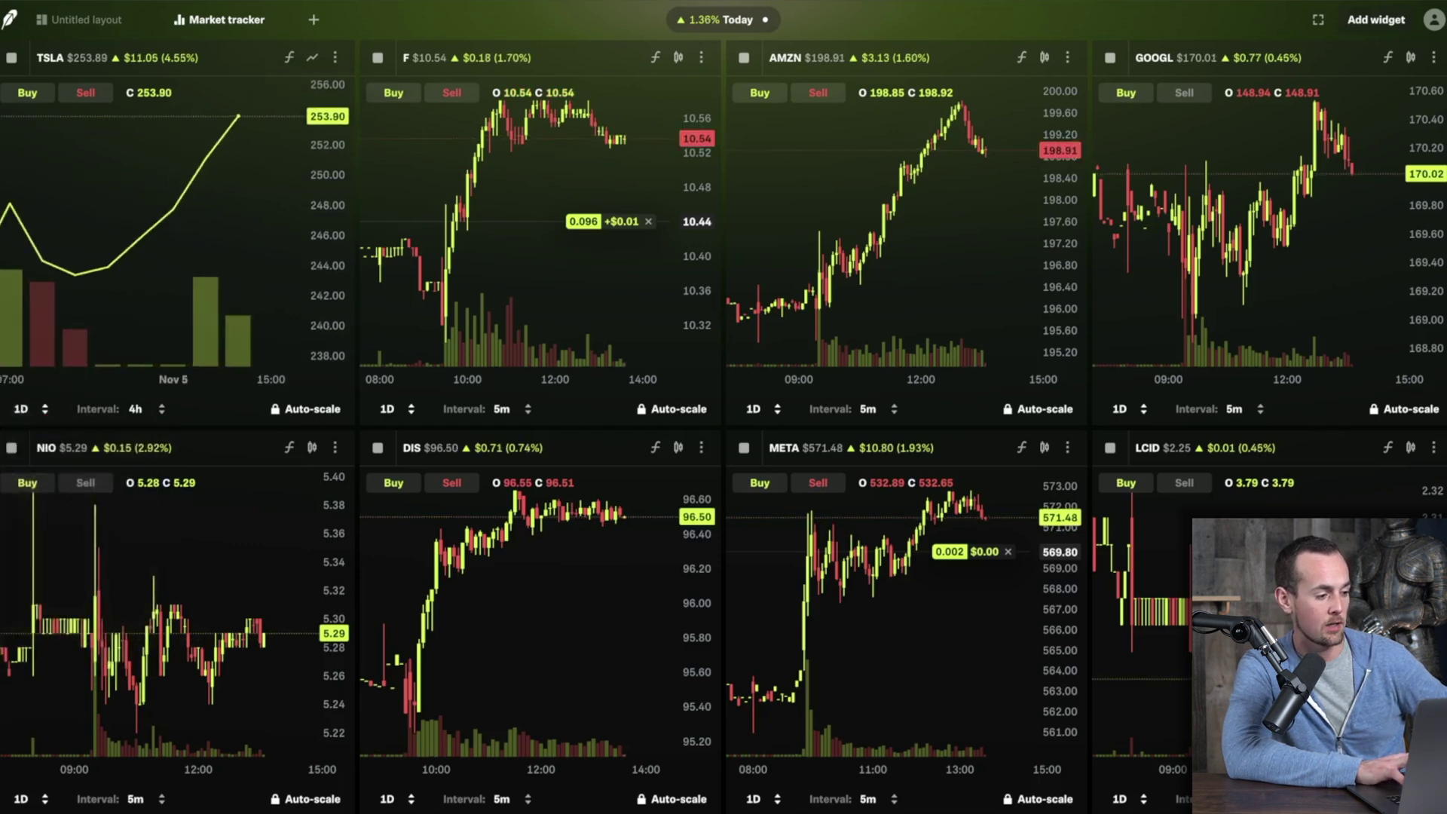
{"action": "key", "text": "Tab"}
{"action": "key", "text": "Return"}
{"action": "key", "text": "Down"}
{"action": "key", "text": "Down"}
{"action": "key", "text": "Down"}
{"action": "key", "text": "Down"}
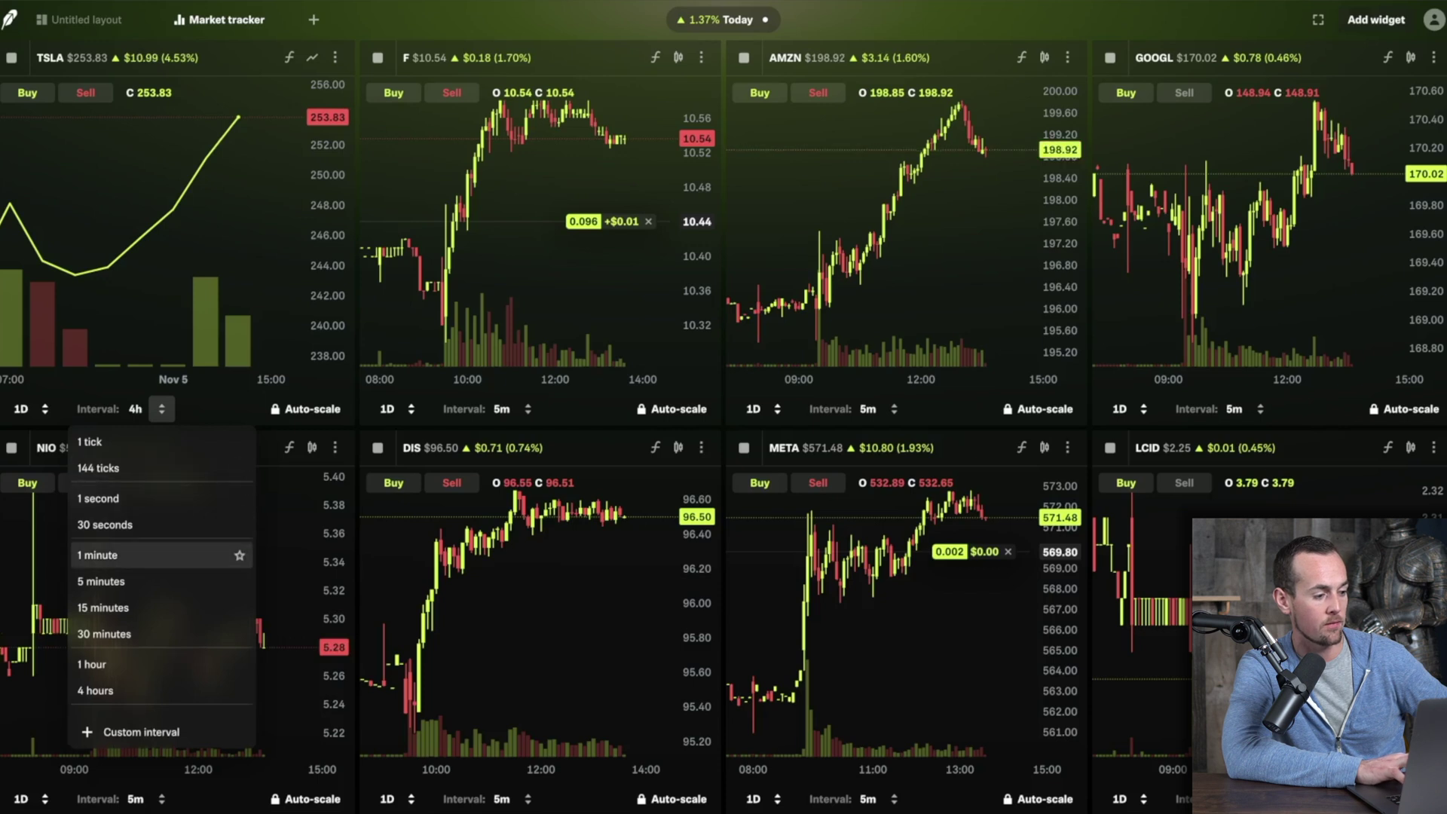
{"action": "key", "text": "Down"}
{"action": "key", "text": "Return"}
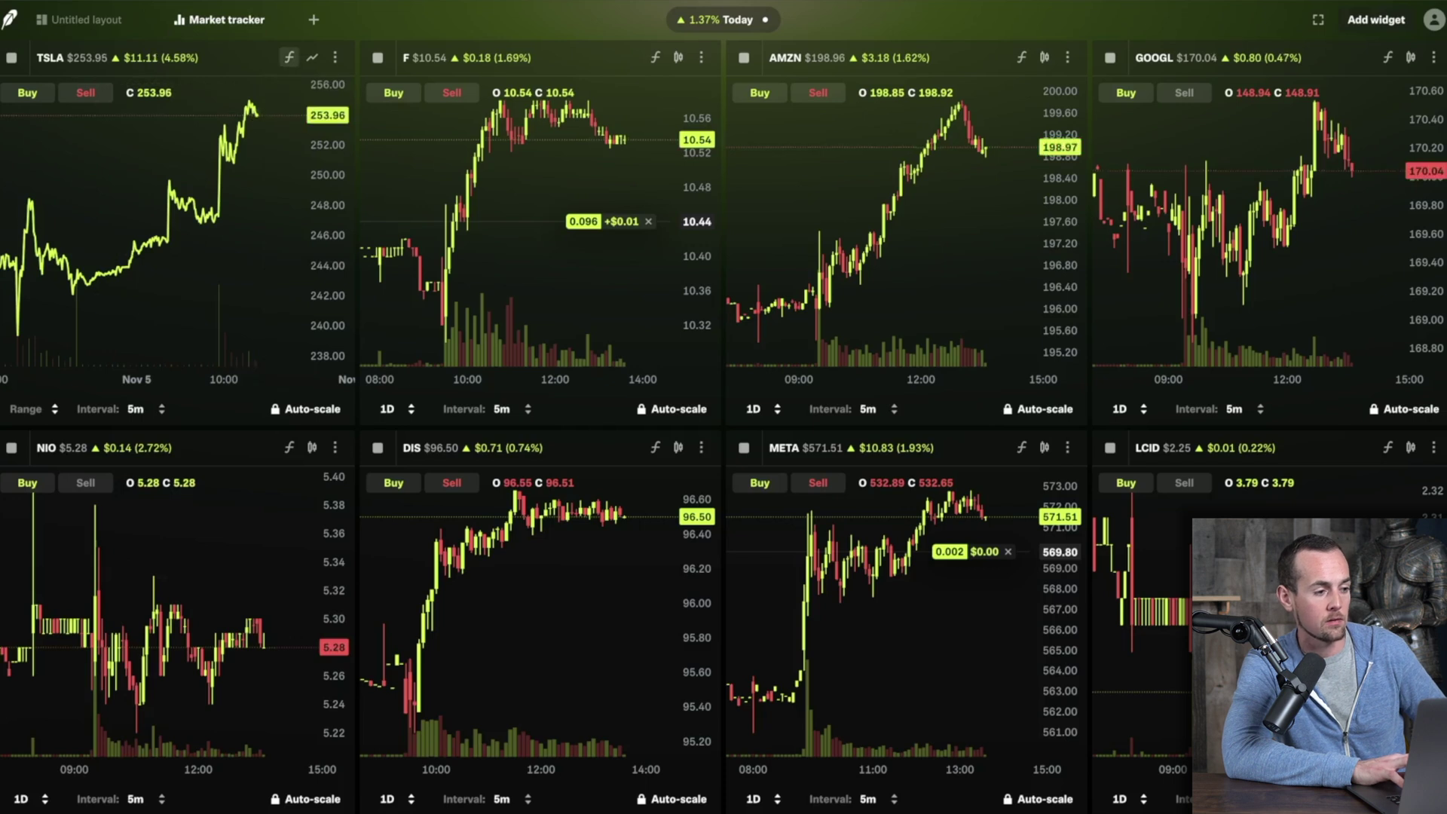
{"action": "left_click", "coordinate": [289, 58]}
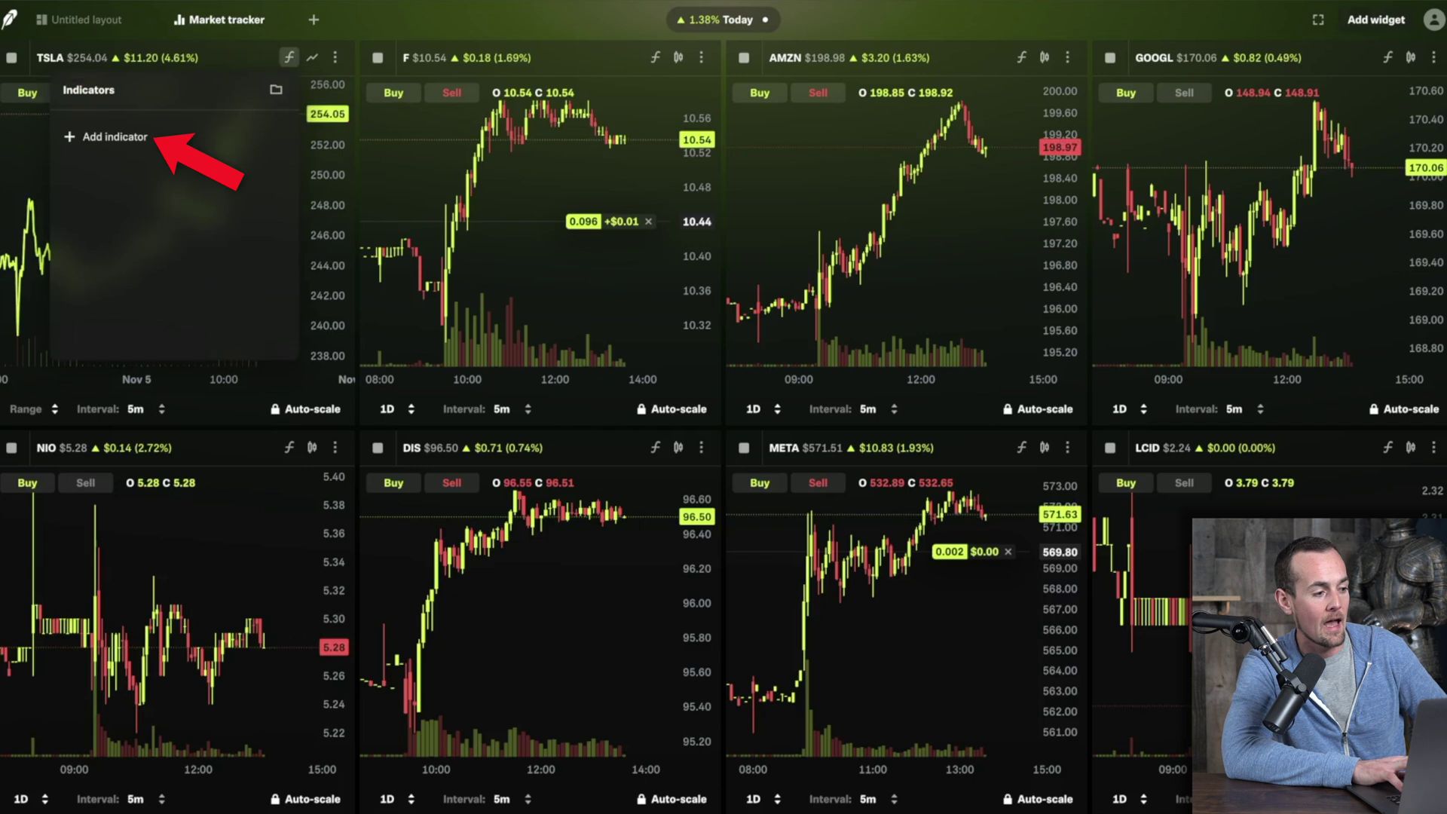
Step: Add a simple moving average indicator to the TSLA chart and edit its Length value
{"action": "left_click", "coordinate": [106, 137]}
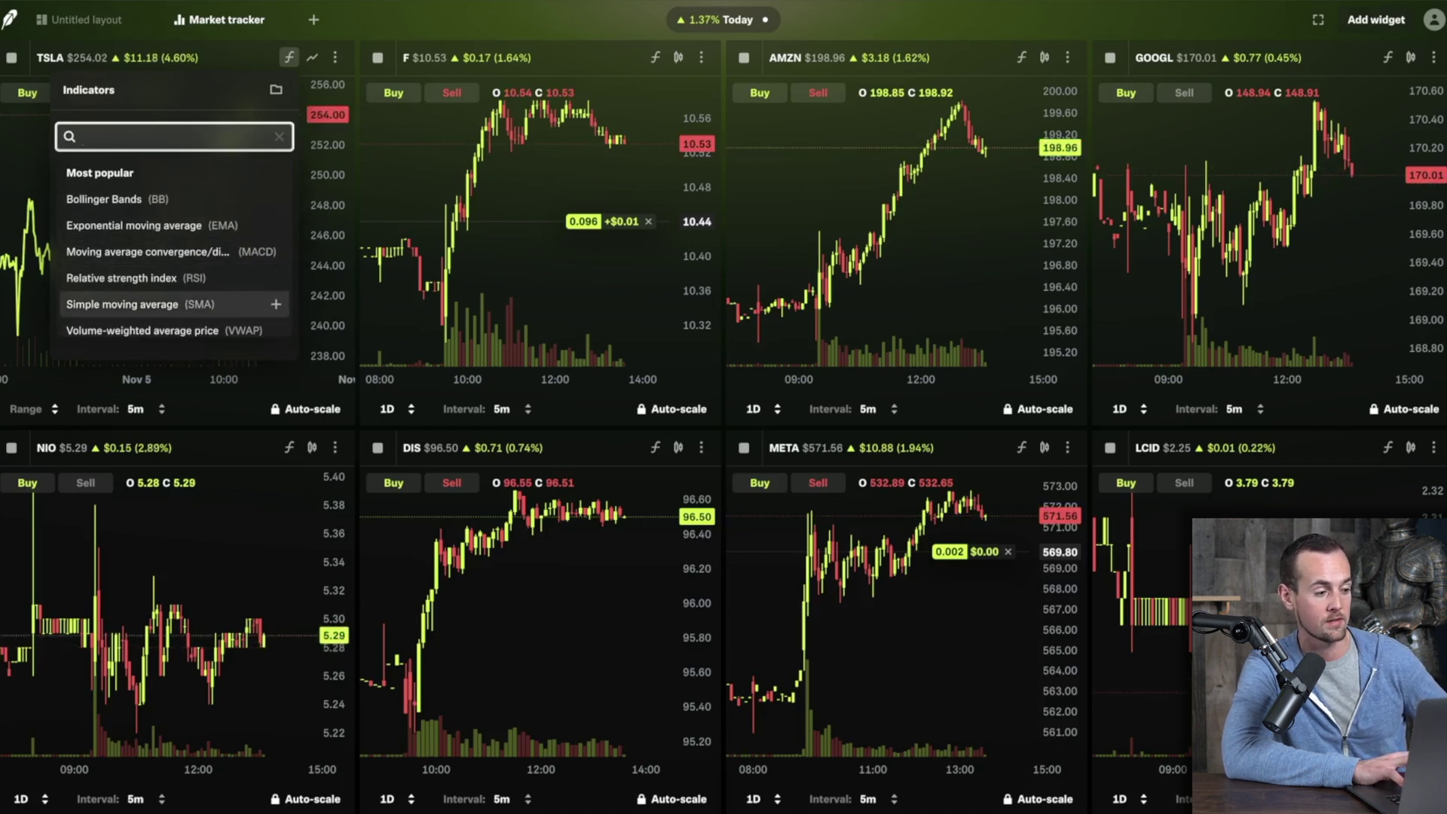
{"action": "left_click", "coordinate": [275, 304]}
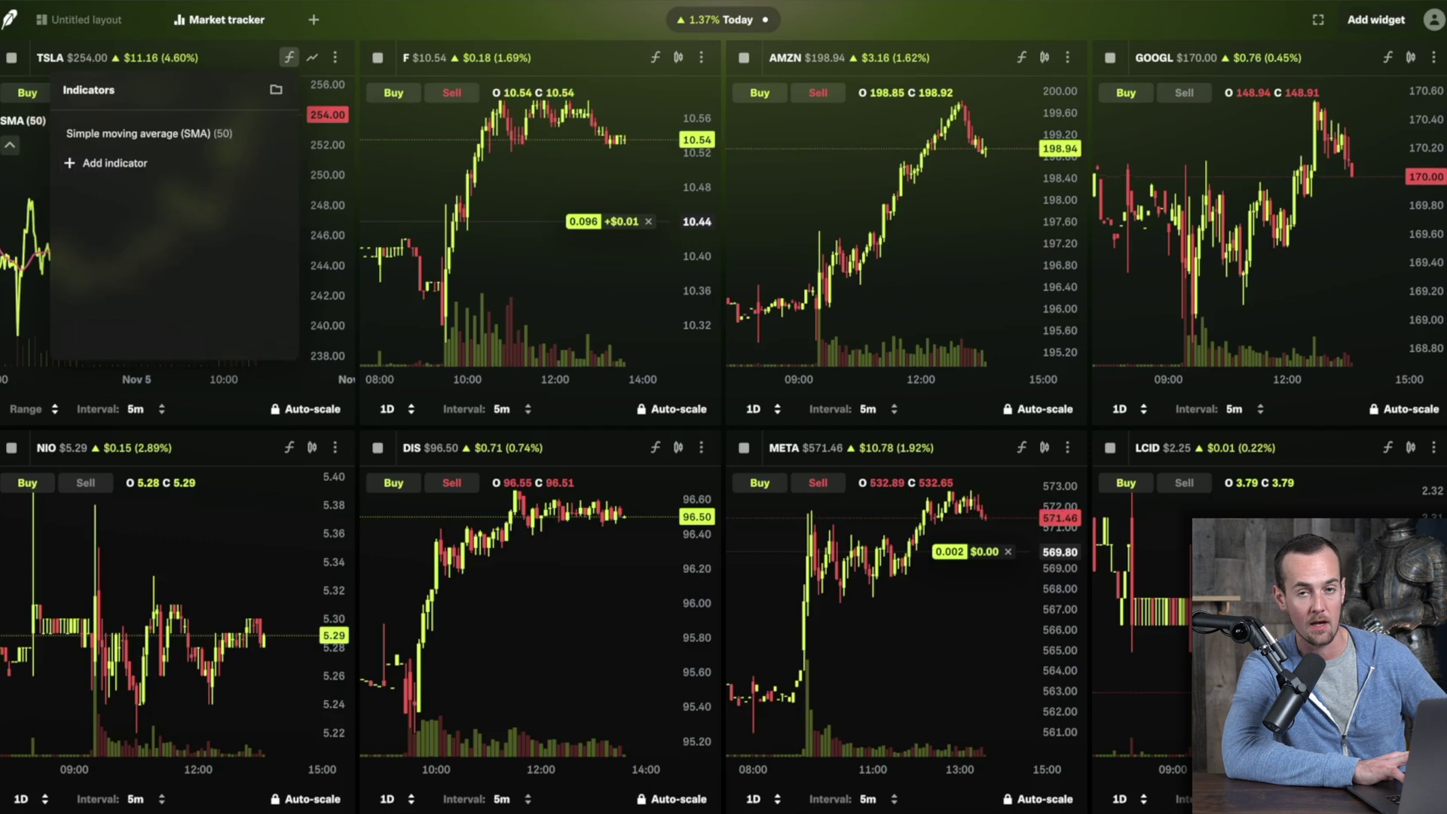
{"action": "mouse_move", "coordinate": [173, 133]}
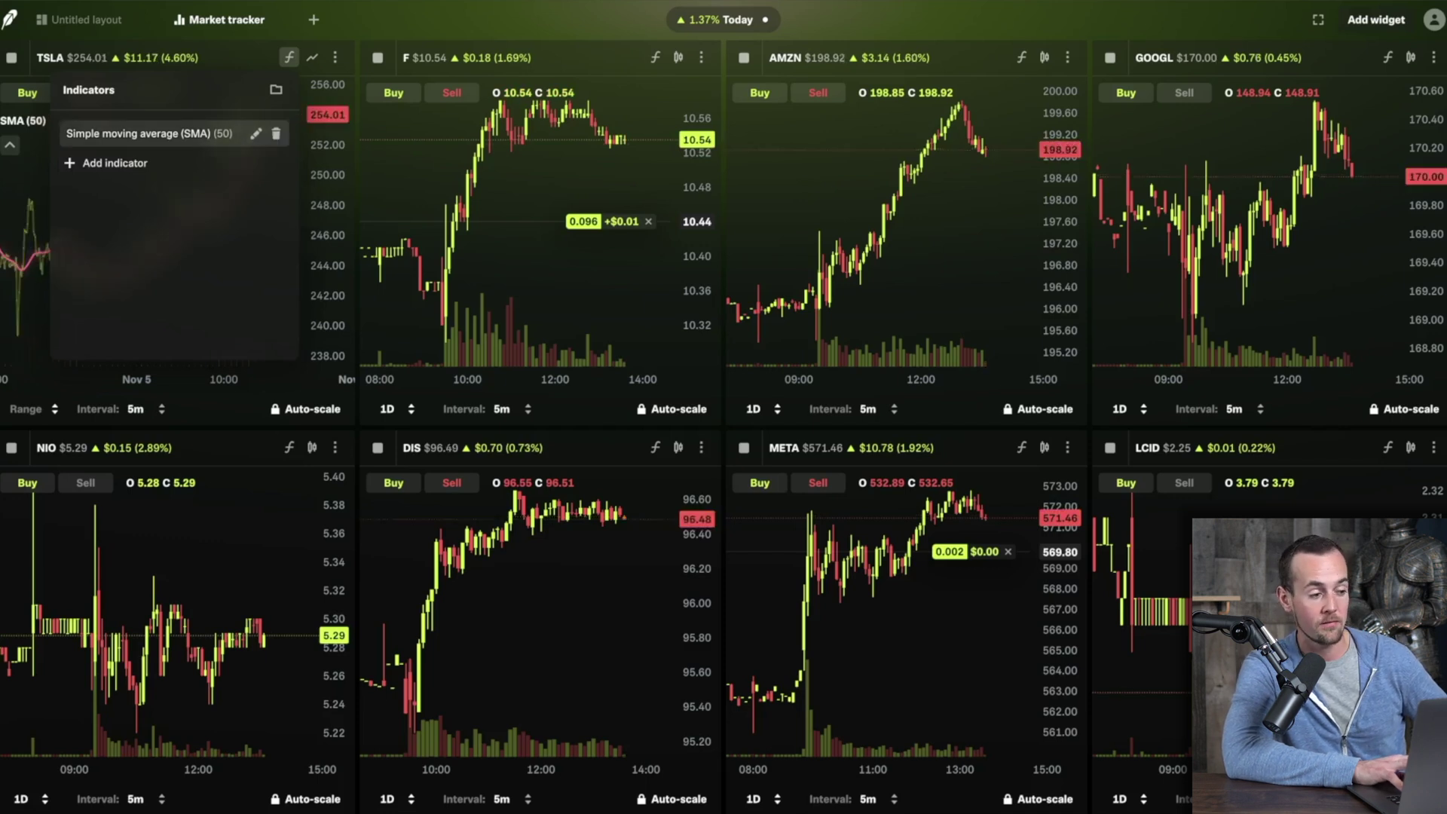
{"action": "left_click", "coordinate": [256, 133]}
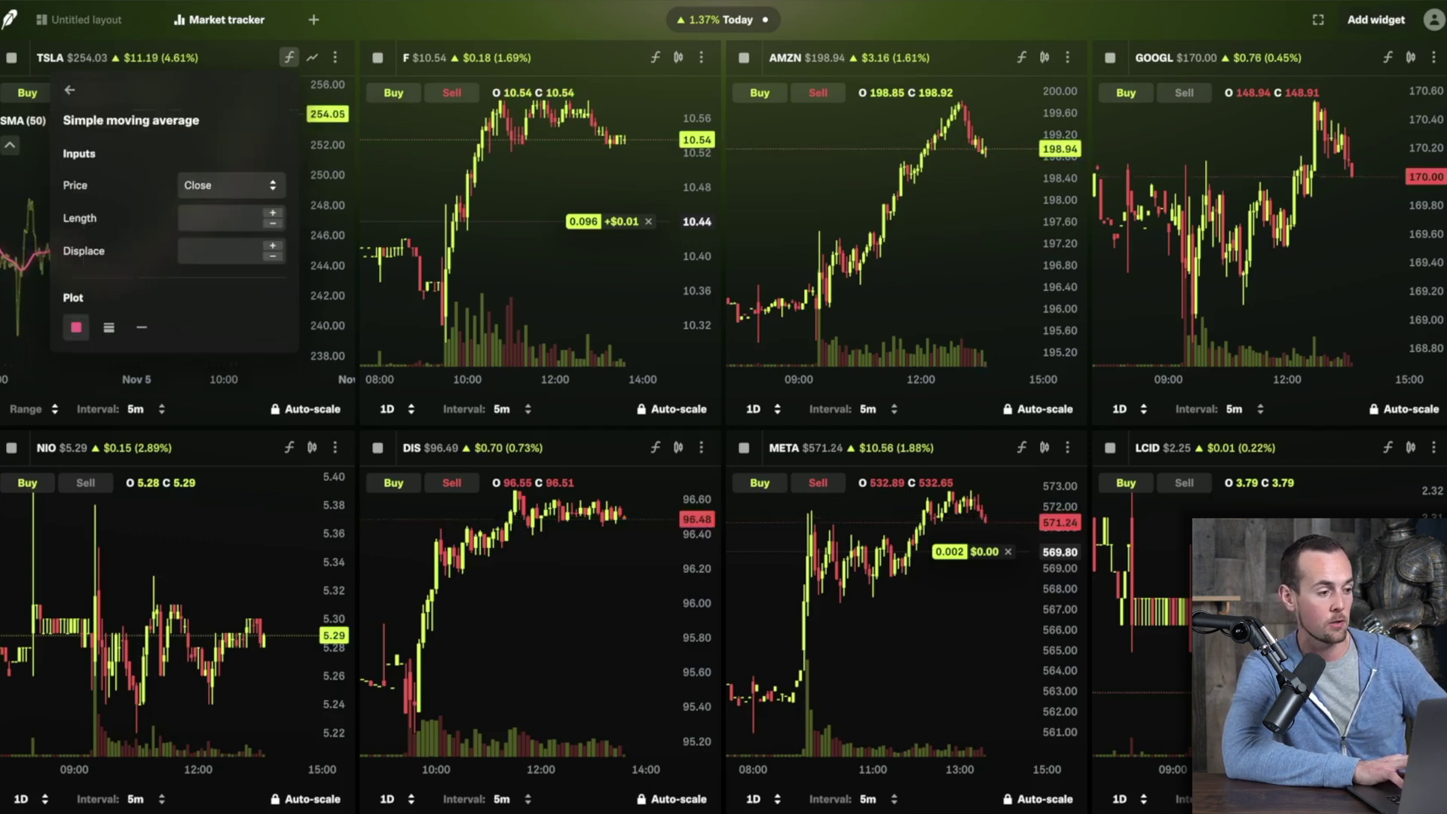
{"action": "left_click", "coordinate": [219, 218]}
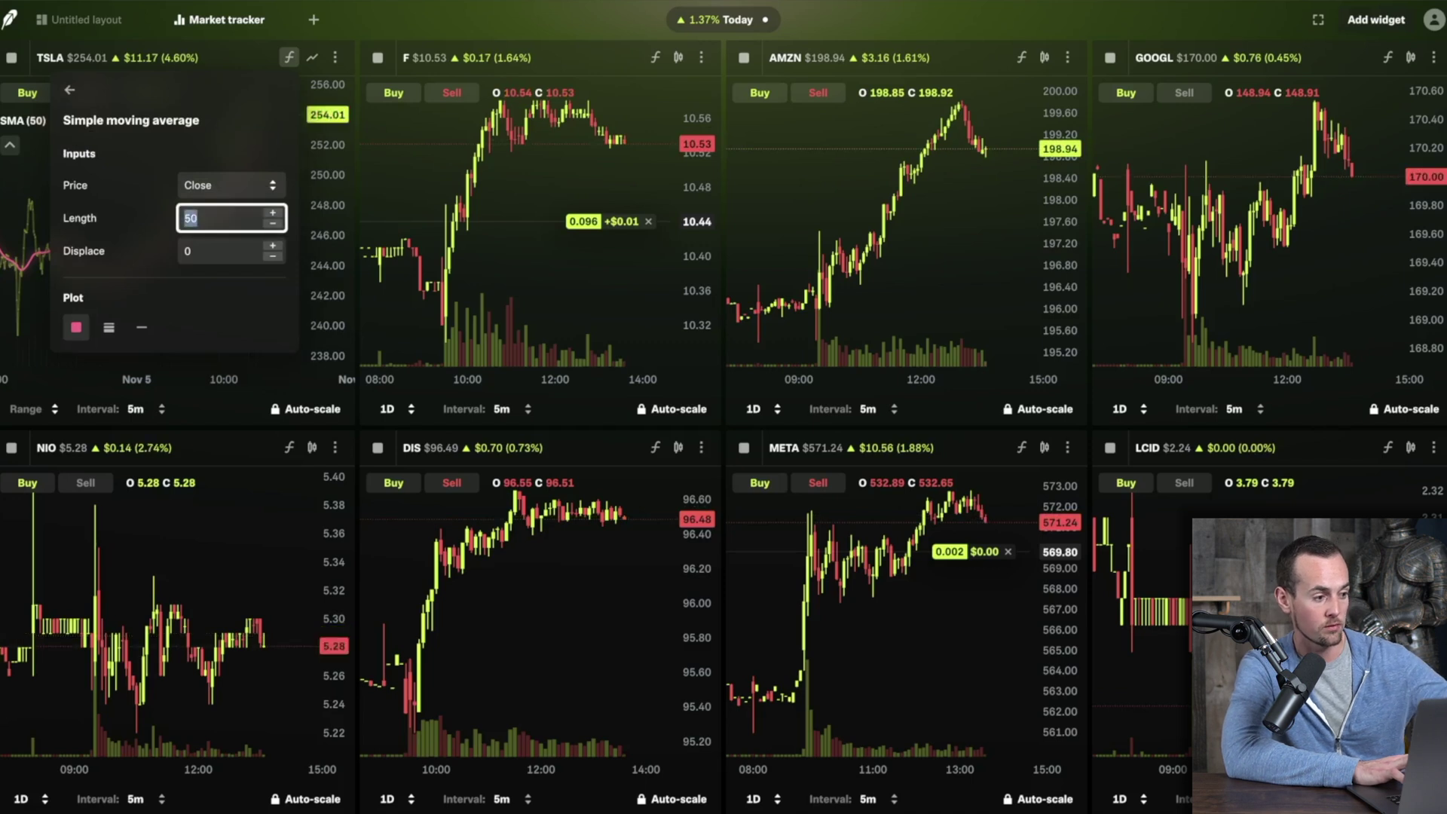
{"action": "type", "text": "200"}
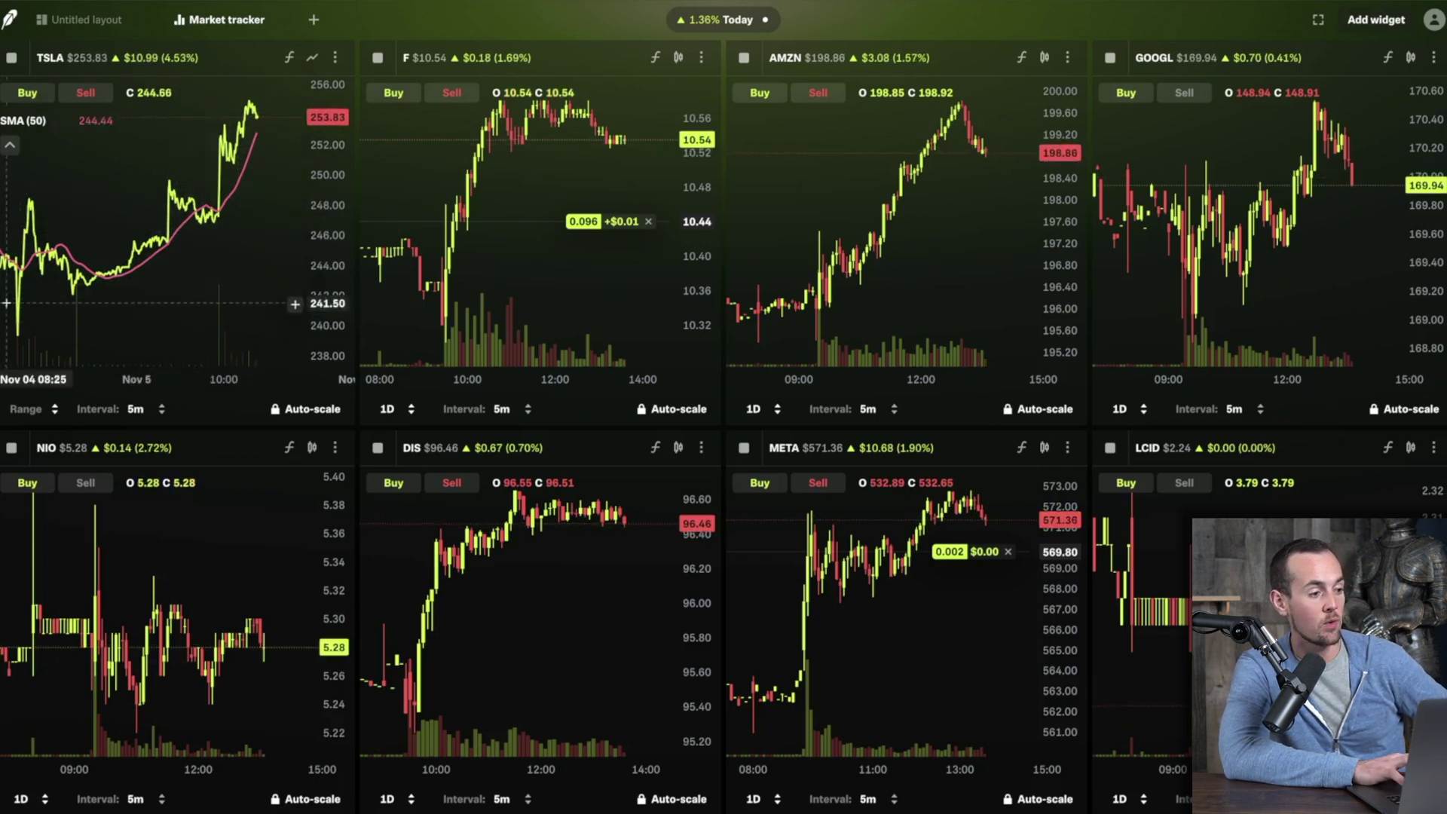
{"action": "left_click", "coordinate": [289, 57]}
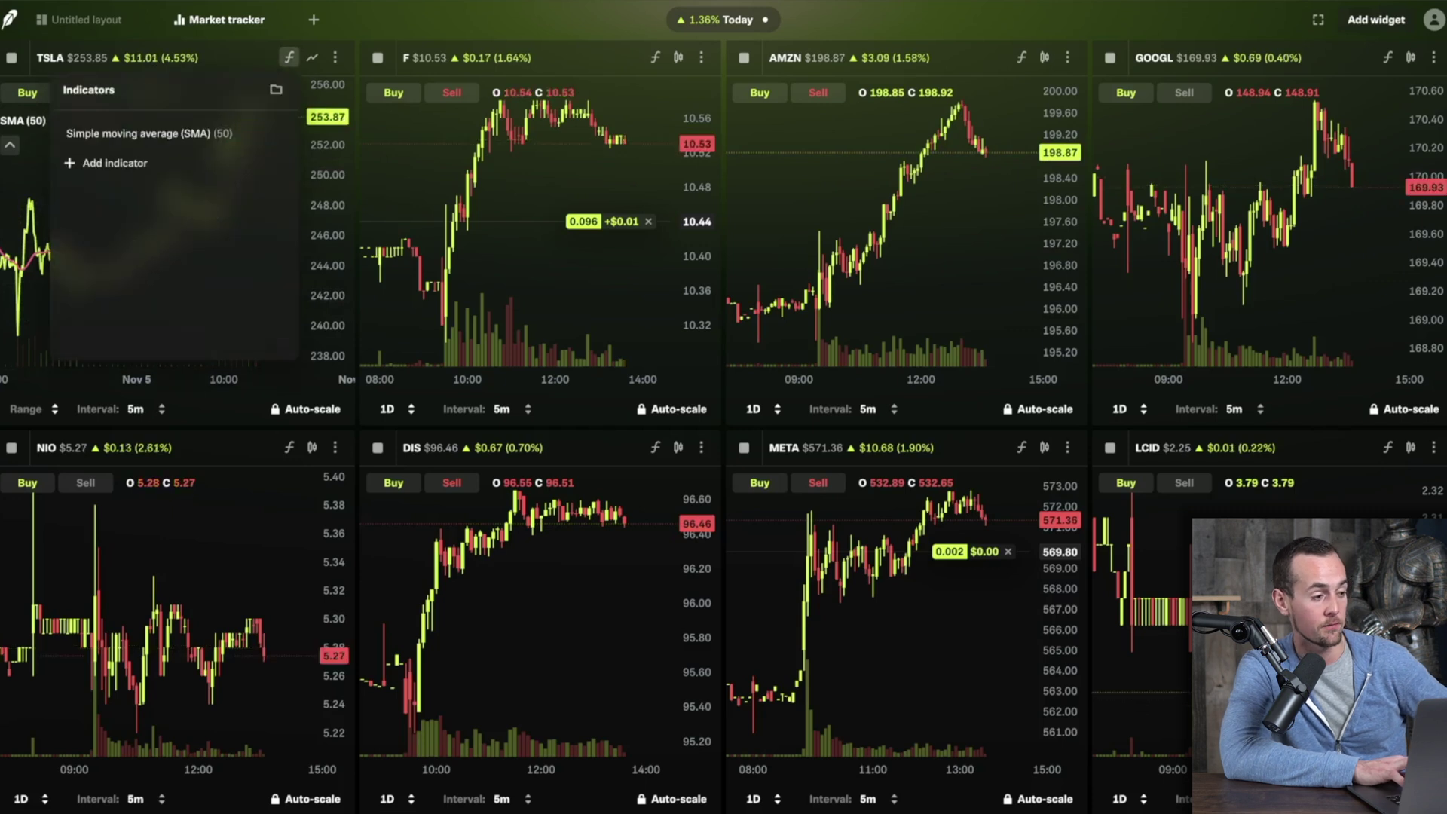
Step: Add the Relative strength index indicator to the TSLA chart
{"action": "left_click", "coordinate": [90, 159]}
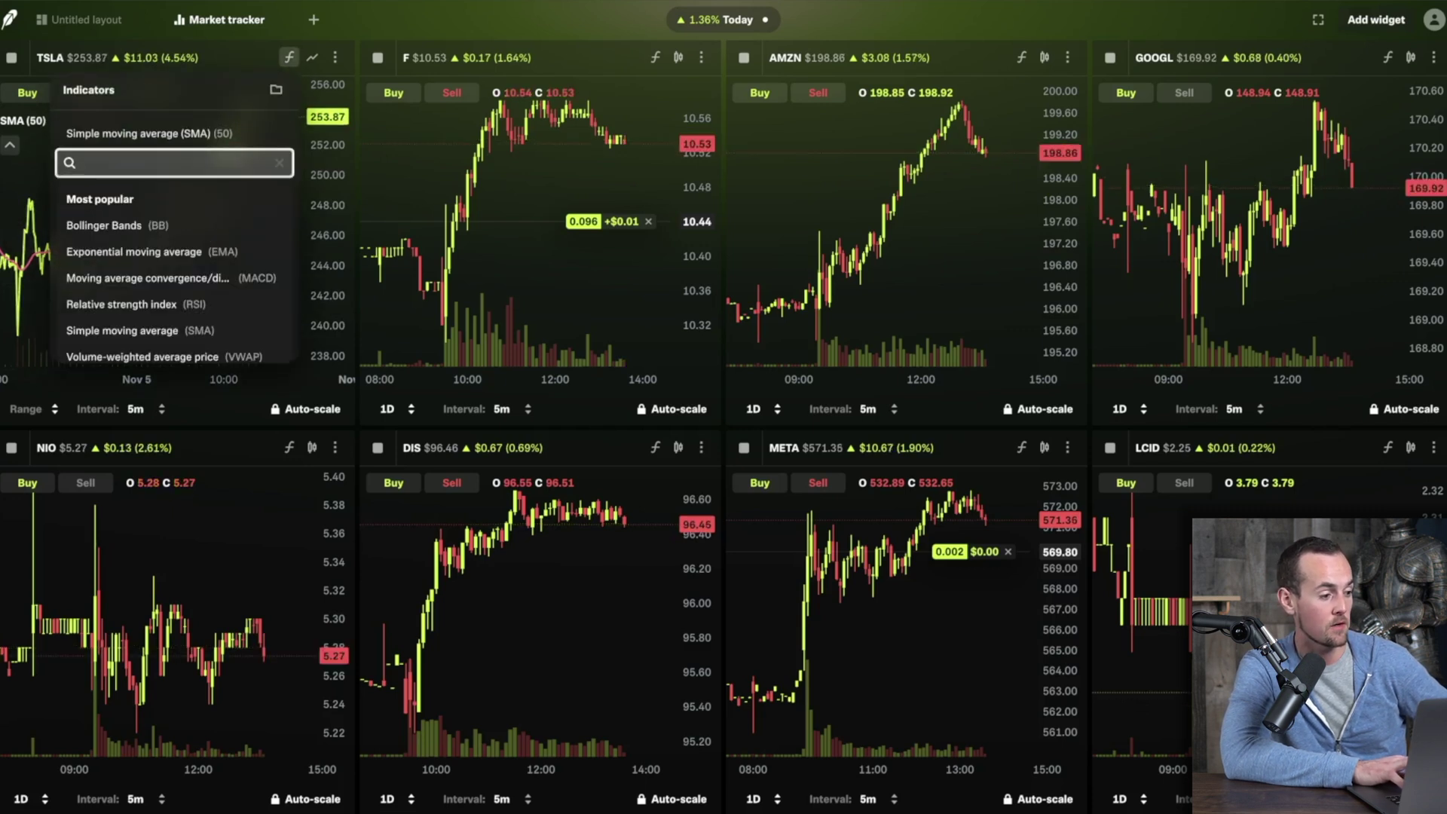
{"action": "left_click", "coordinate": [121, 304]}
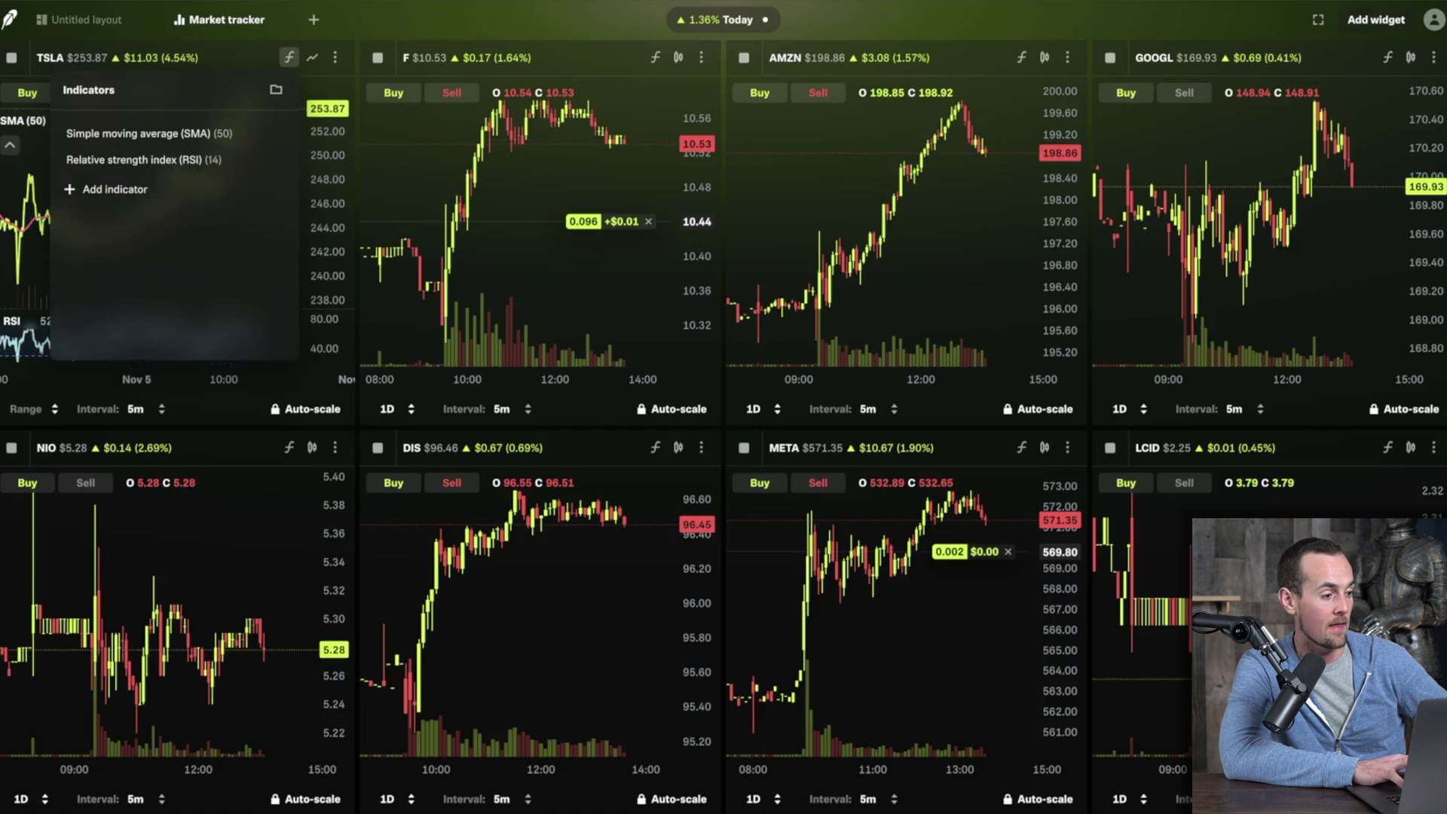
{"action": "left_click", "coordinate": [233, 260]}
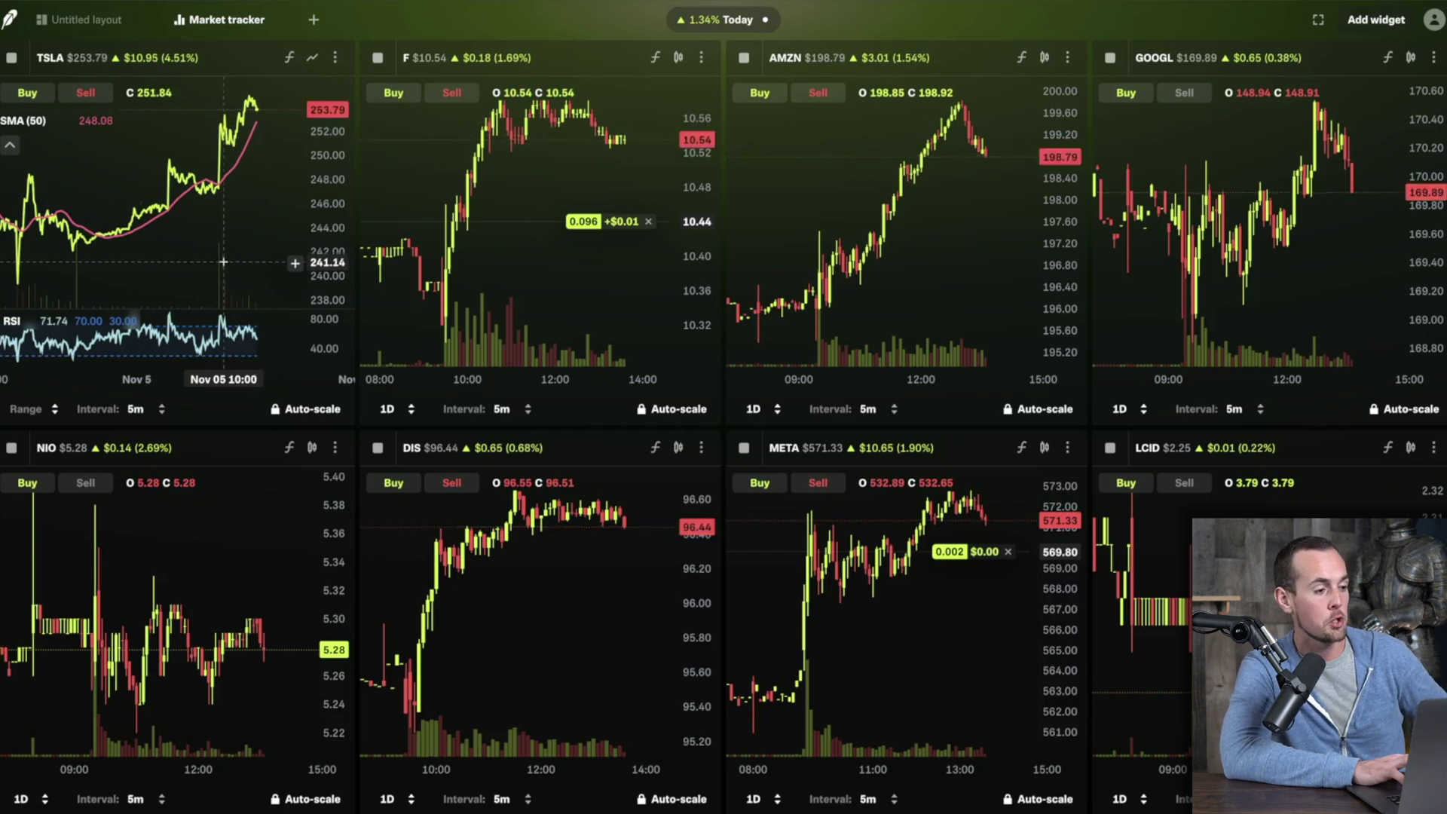
Step: Save TSLA's SMA and RSI indicators as a new template named 'Default'
{"action": "left_click", "coordinate": [288, 58]}
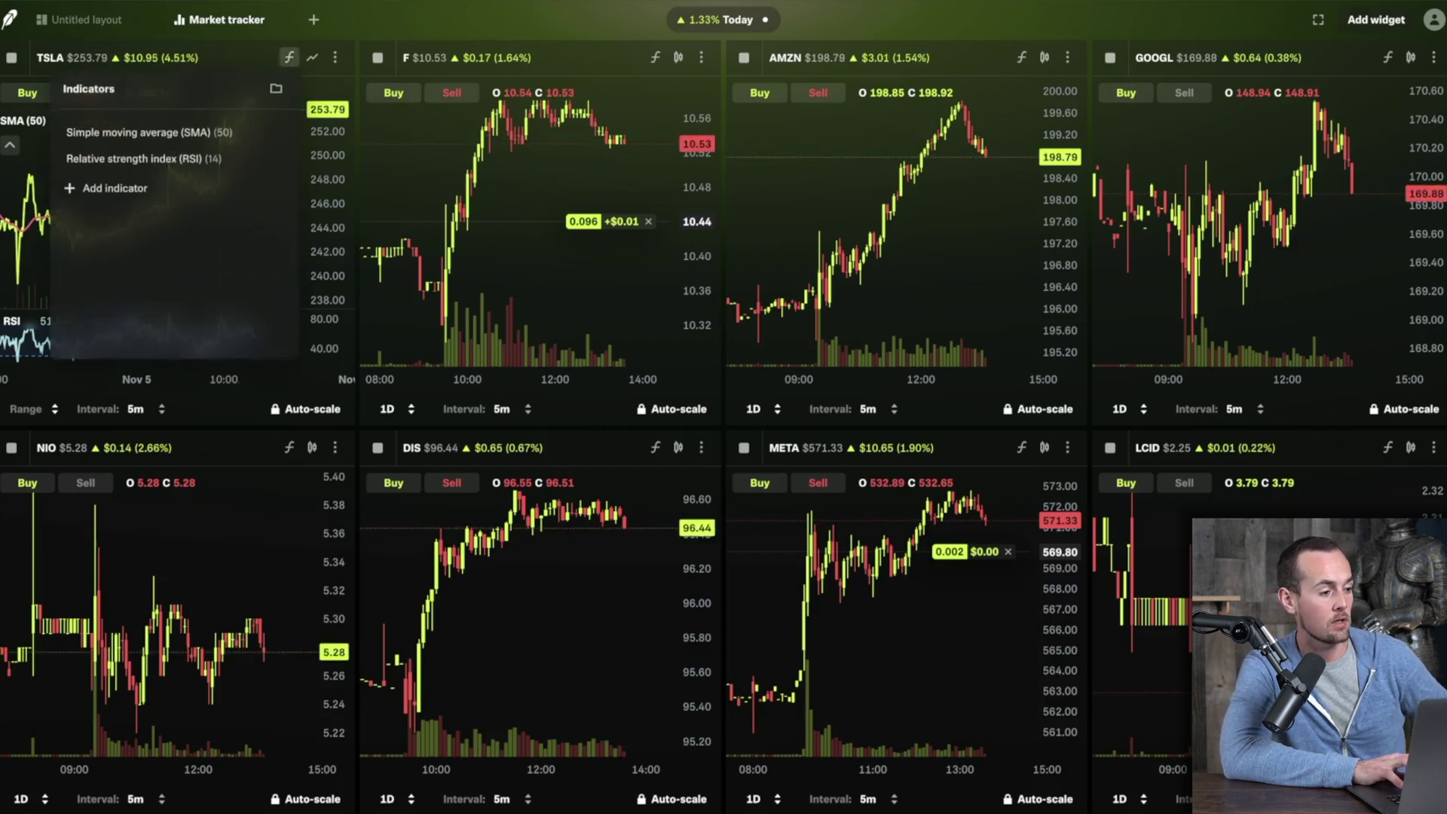
{"action": "left_click", "coordinate": [276, 90]}
{"action": "left_click", "coordinate": [249, 119]}
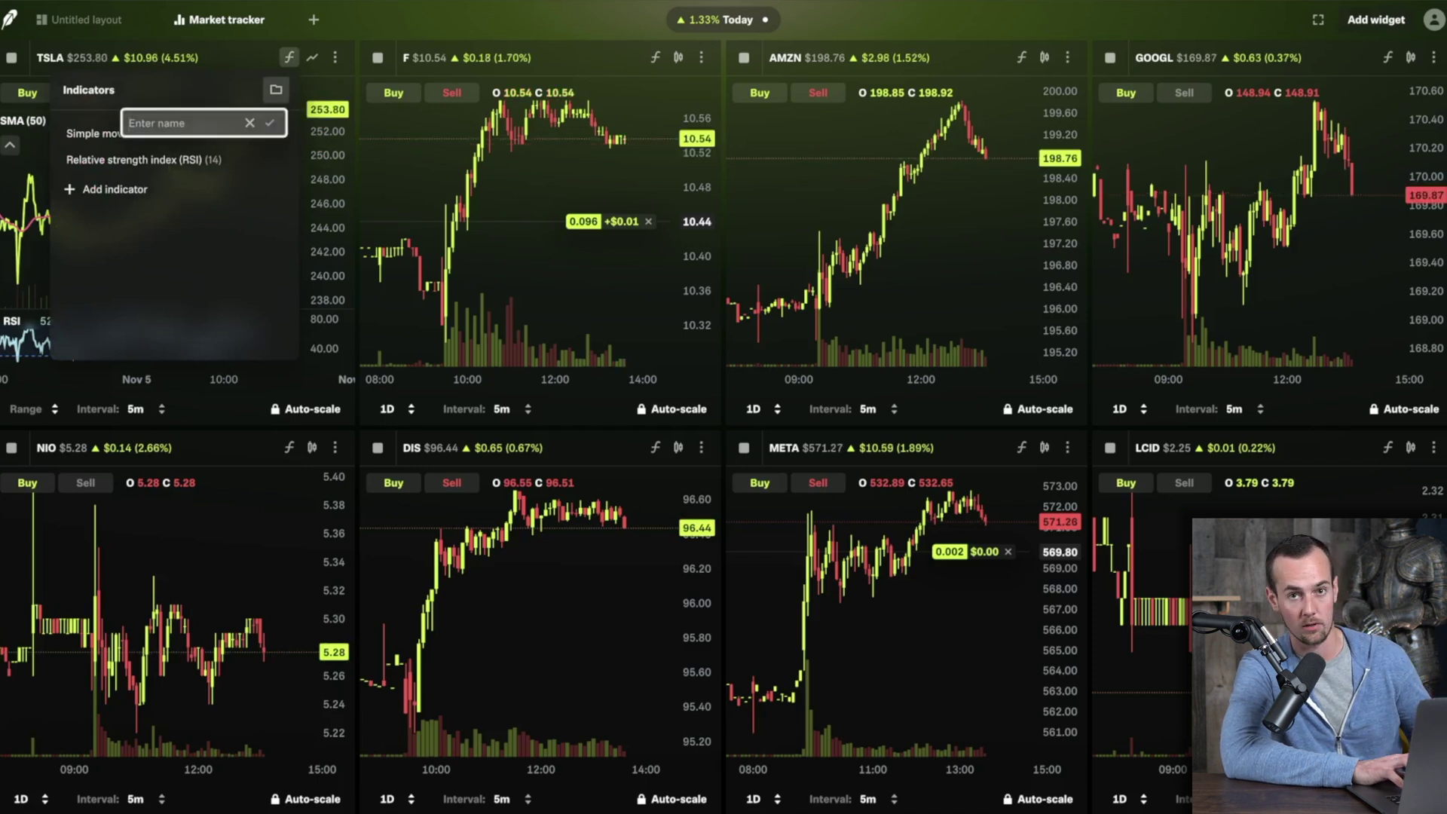
{"action": "type", "text": "Def"}
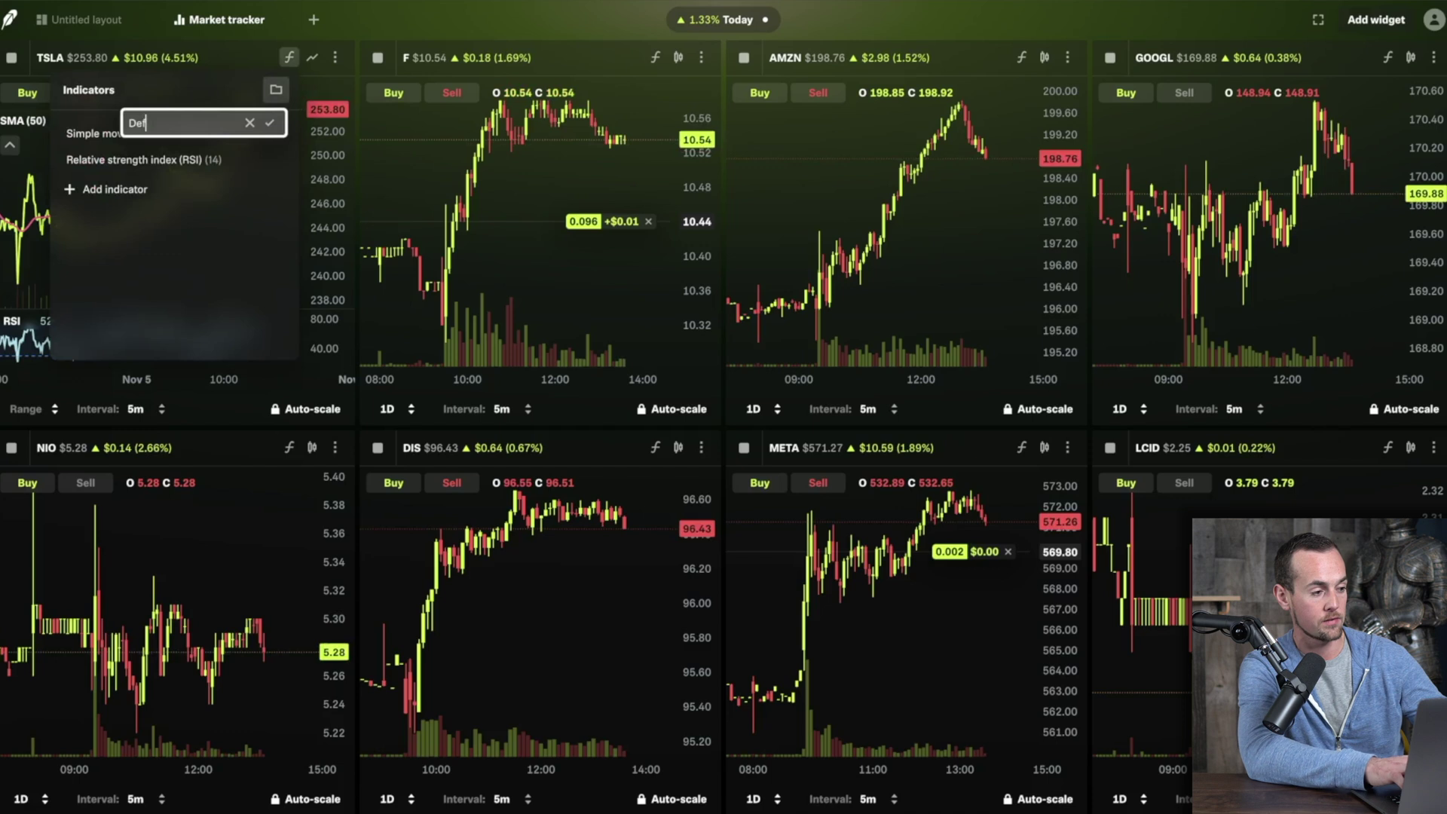
{"action": "type", "text": "ault"}
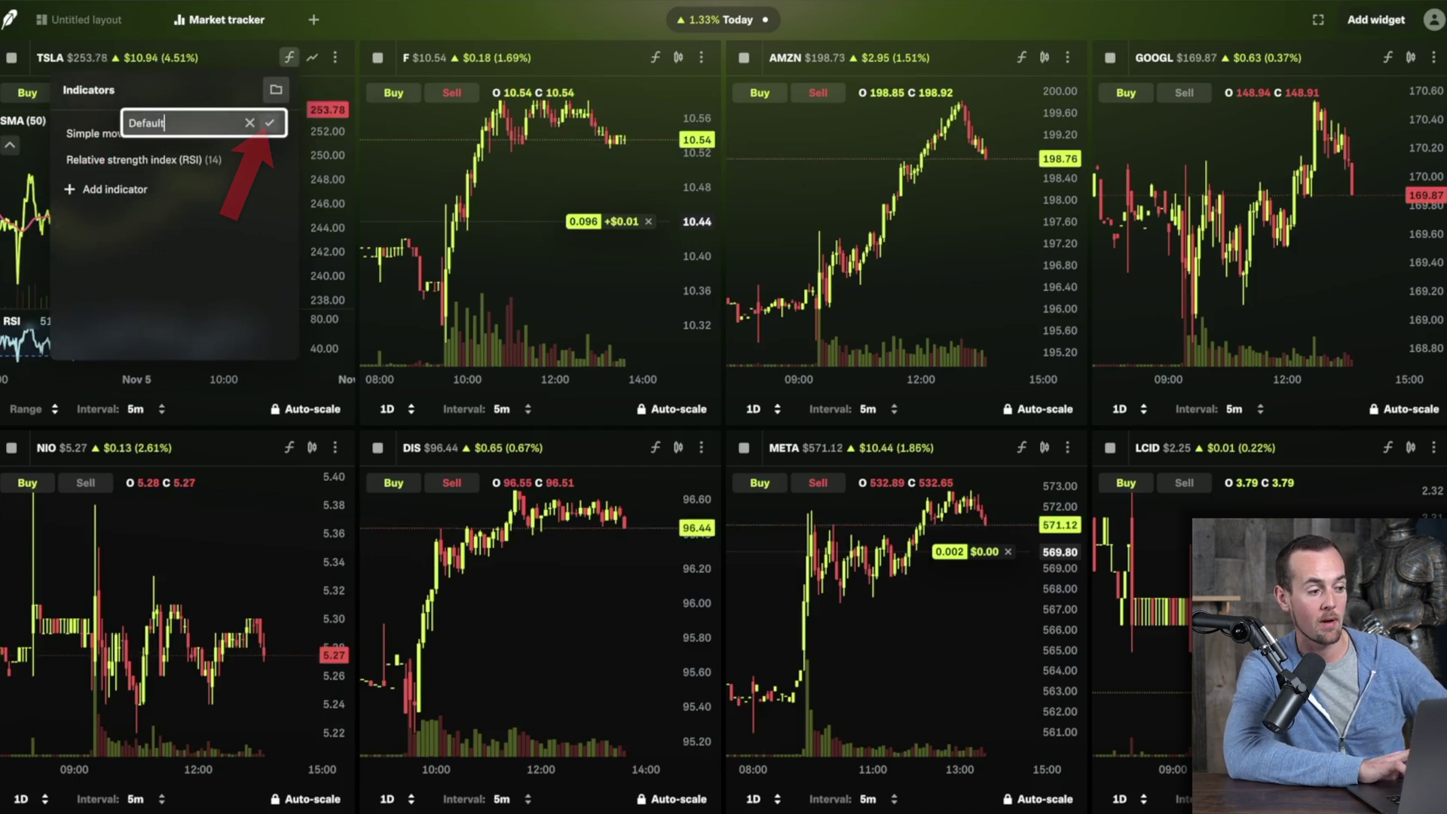
{"action": "key", "text": "Return"}
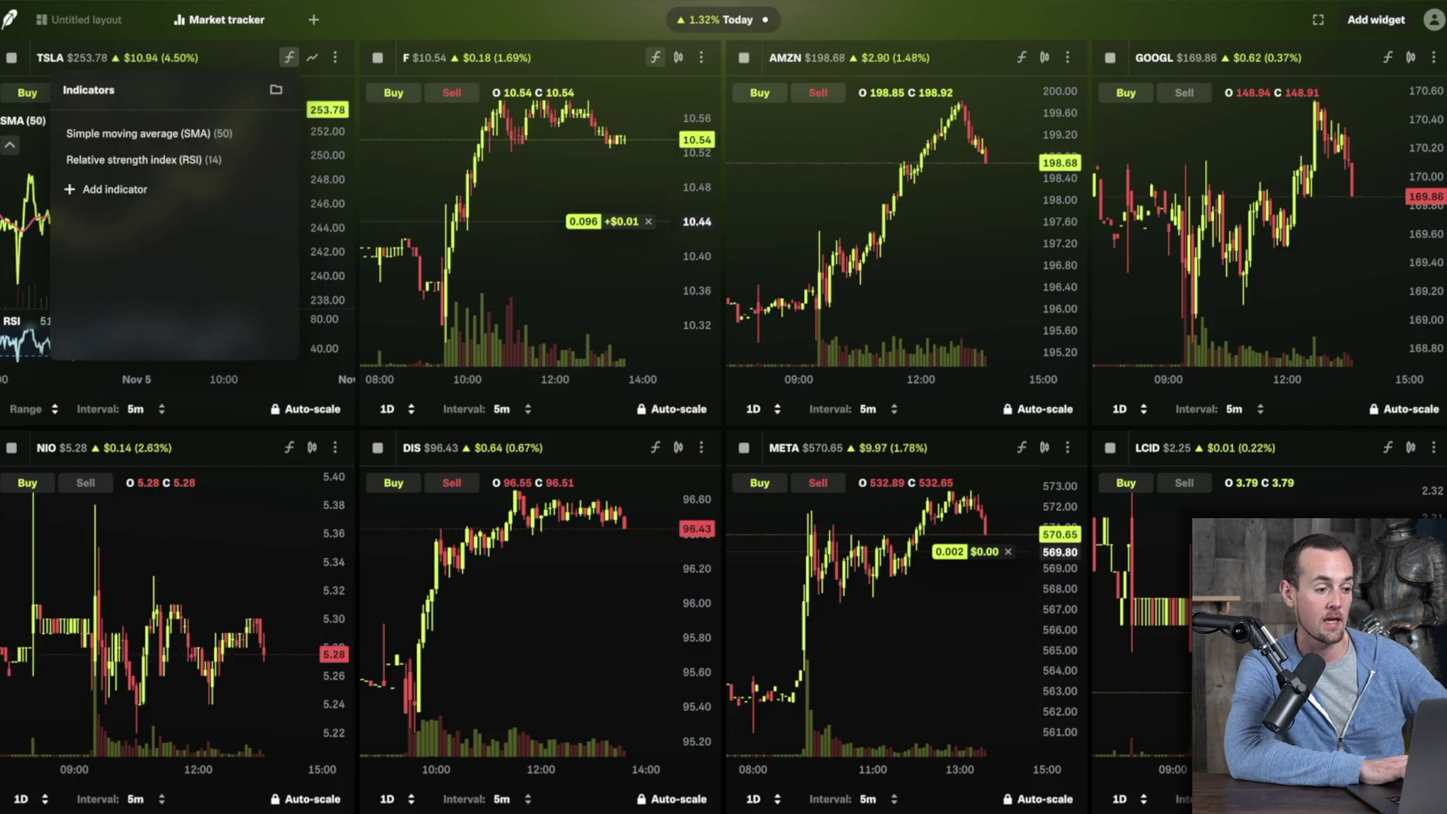
Step: Apply the Default indicator template to the F chart
{"action": "left_click", "coordinate": [654, 57]}
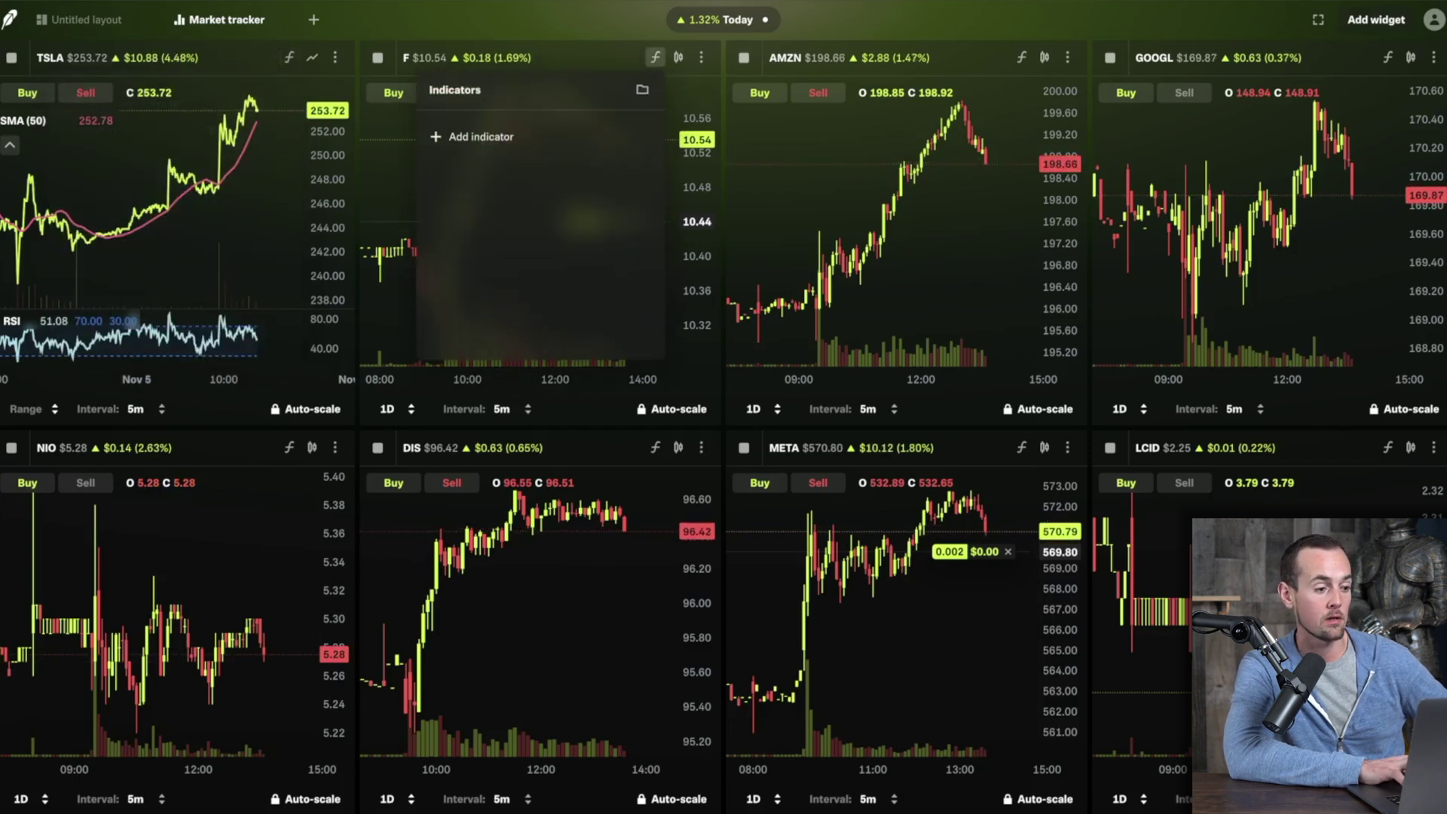
{"action": "left_click", "coordinate": [642, 90]}
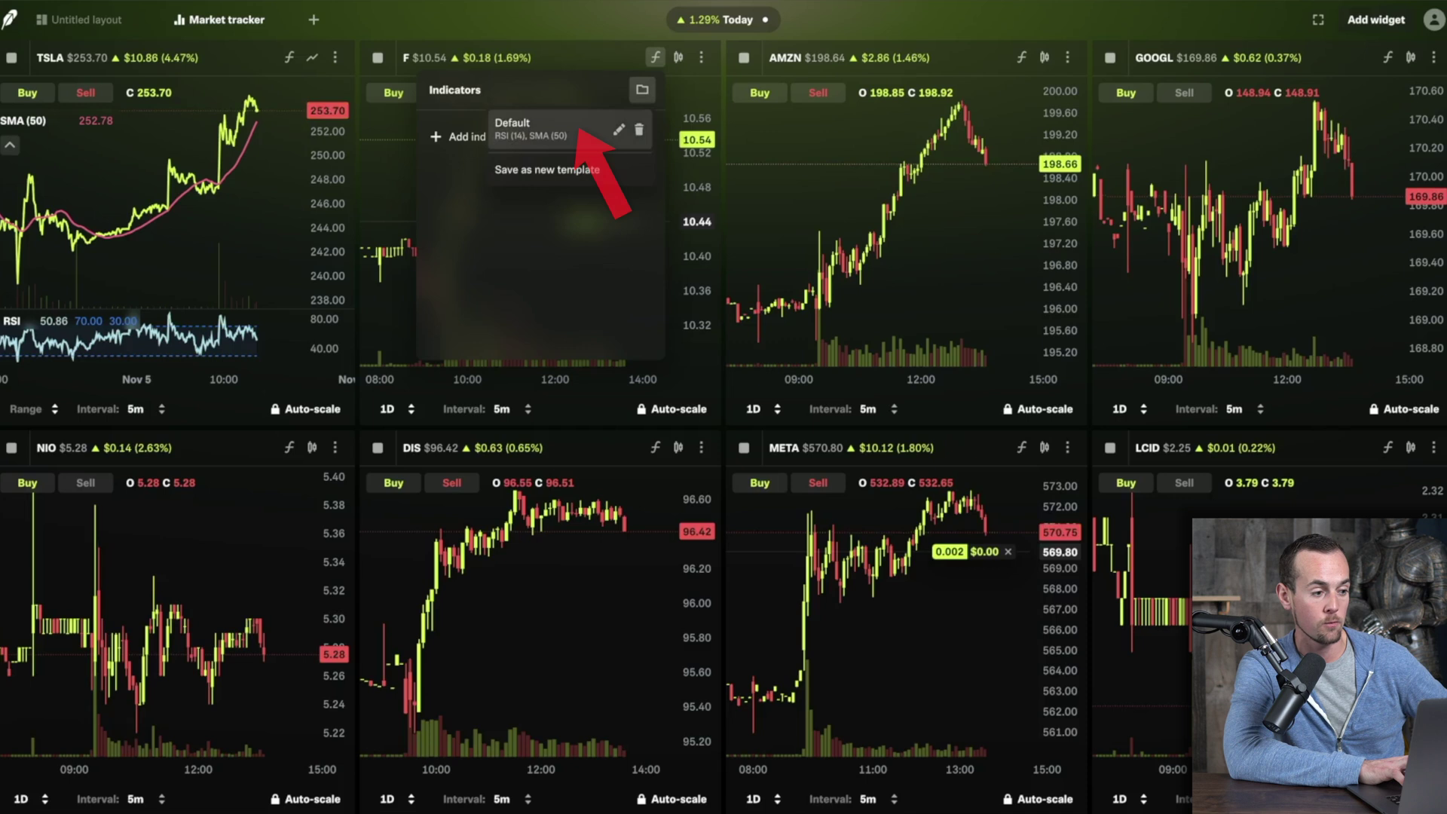
{"action": "left_click", "coordinate": [520, 128]}
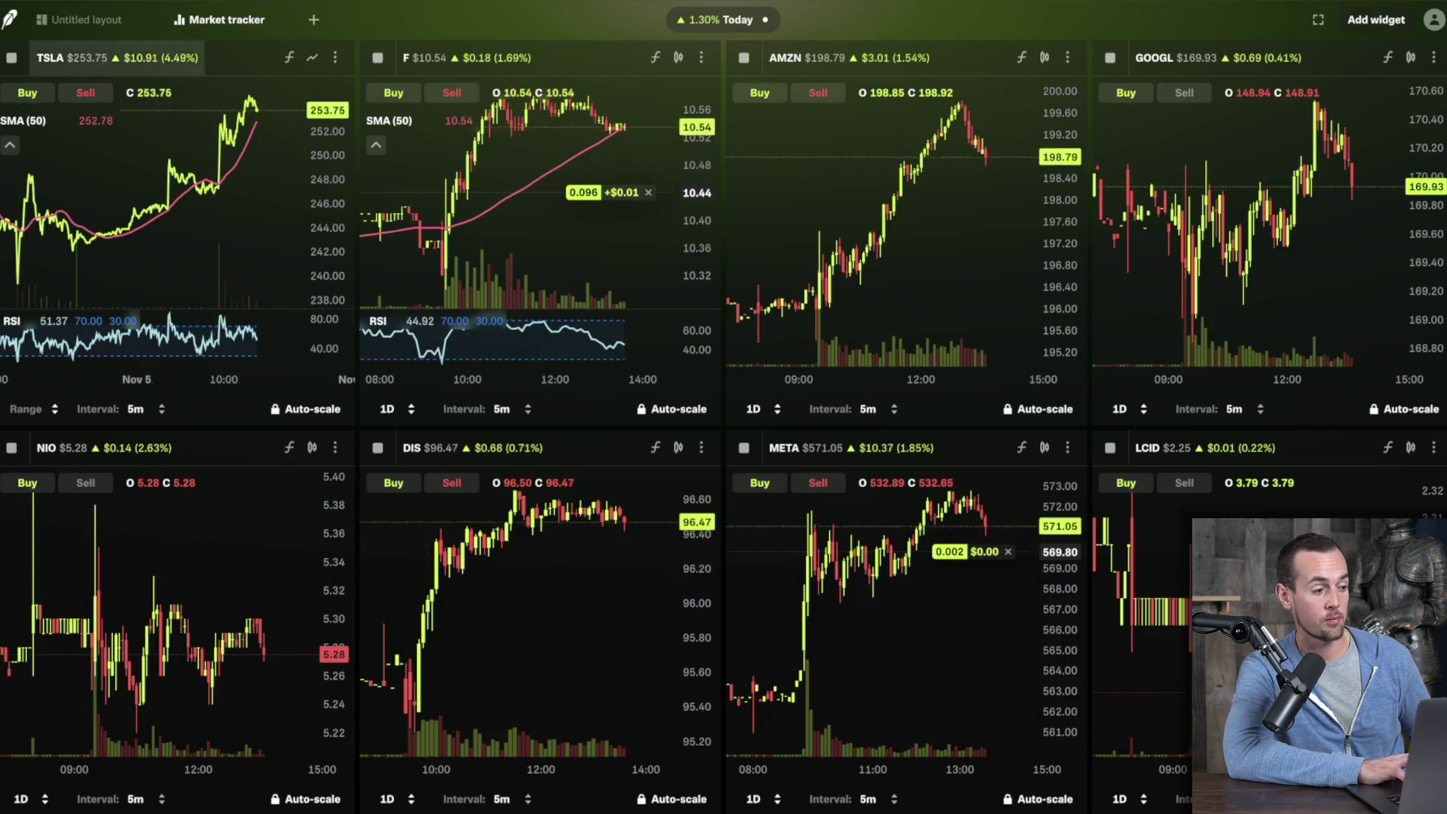
{"action": "left_click", "coordinate": [49, 57]}
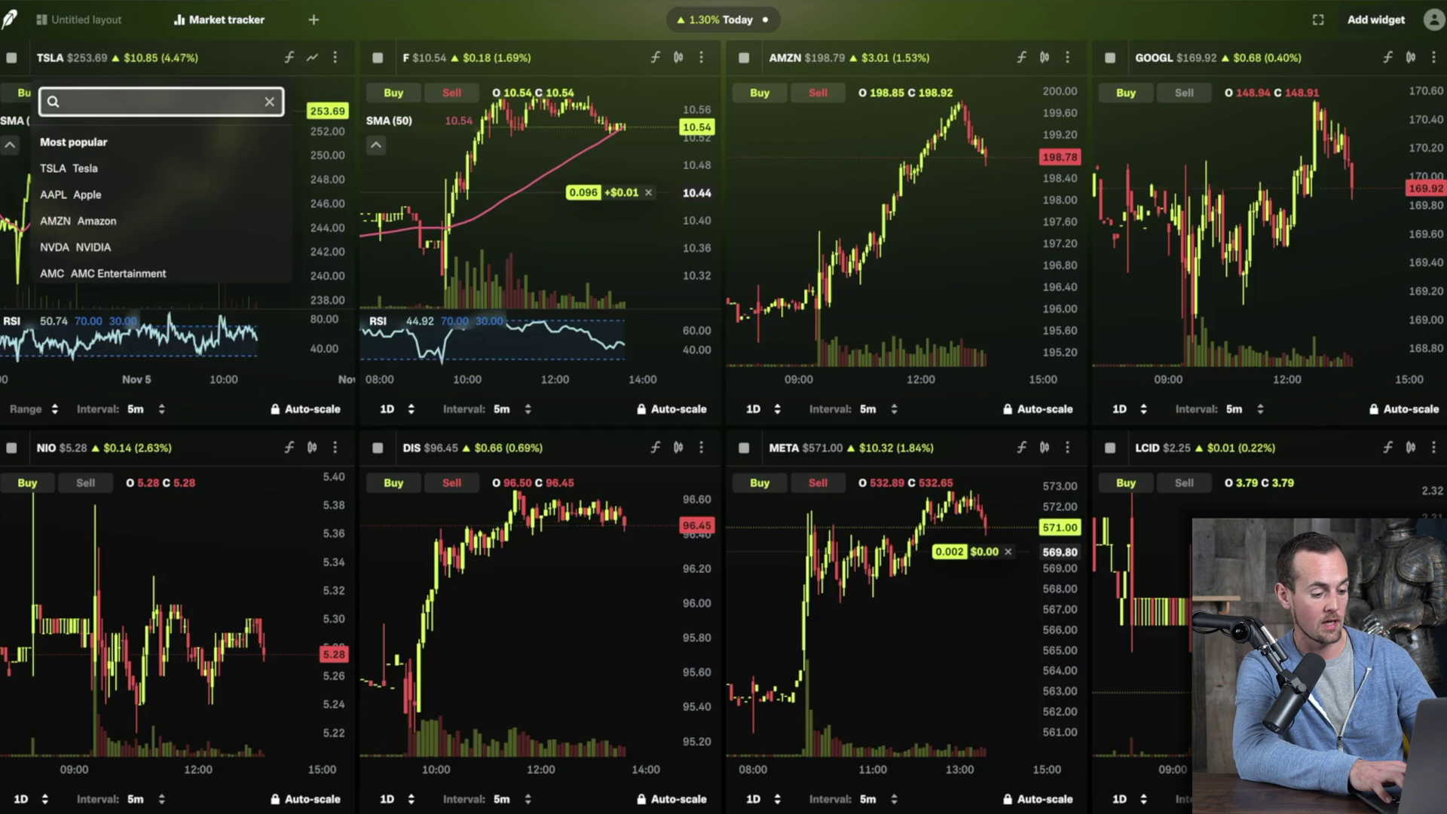
Step: Load NFLX into the first chart tile and GM into the second tile
{"action": "type", "text": "nfl"}
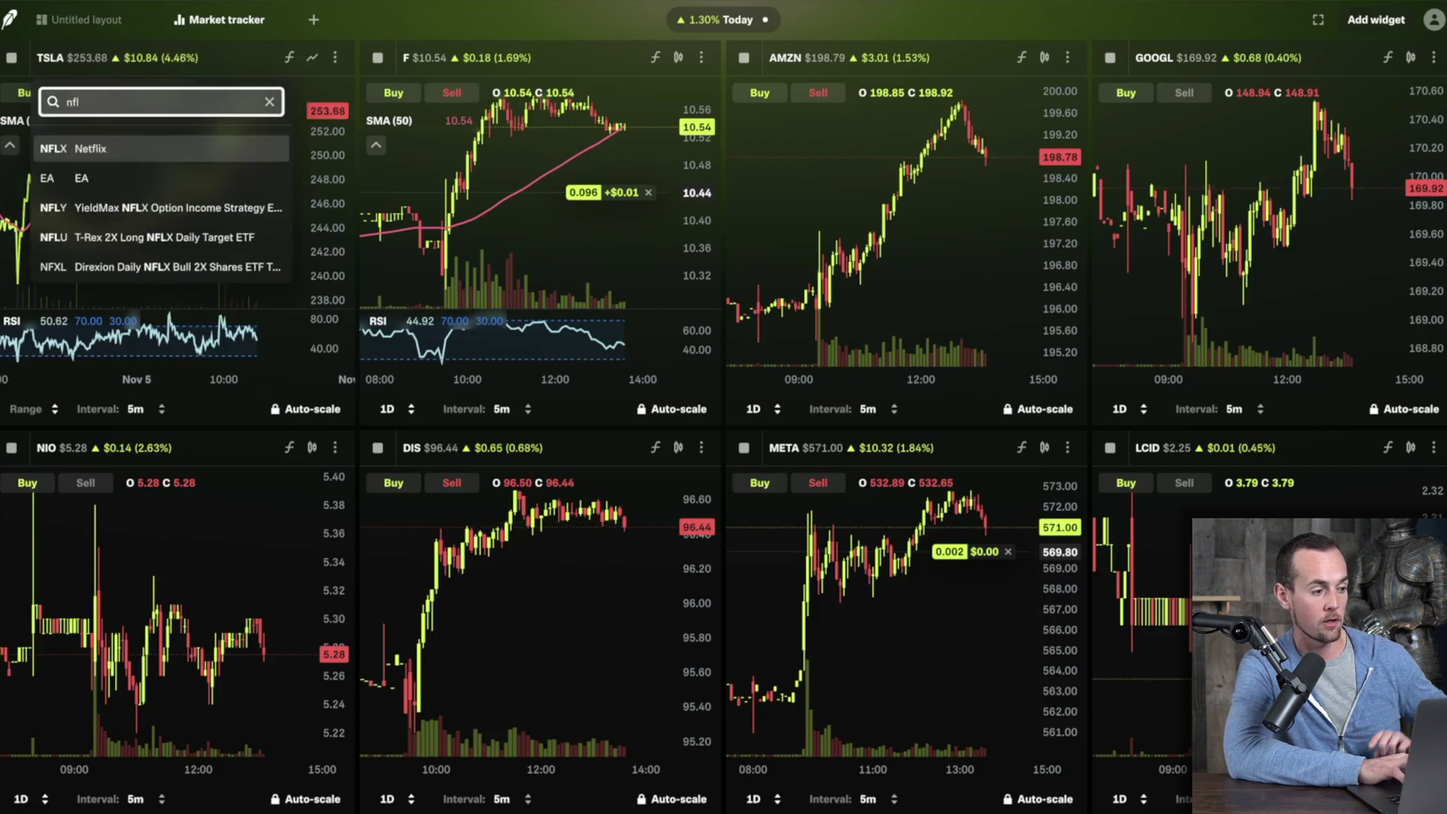
{"action": "key", "text": "Return"}
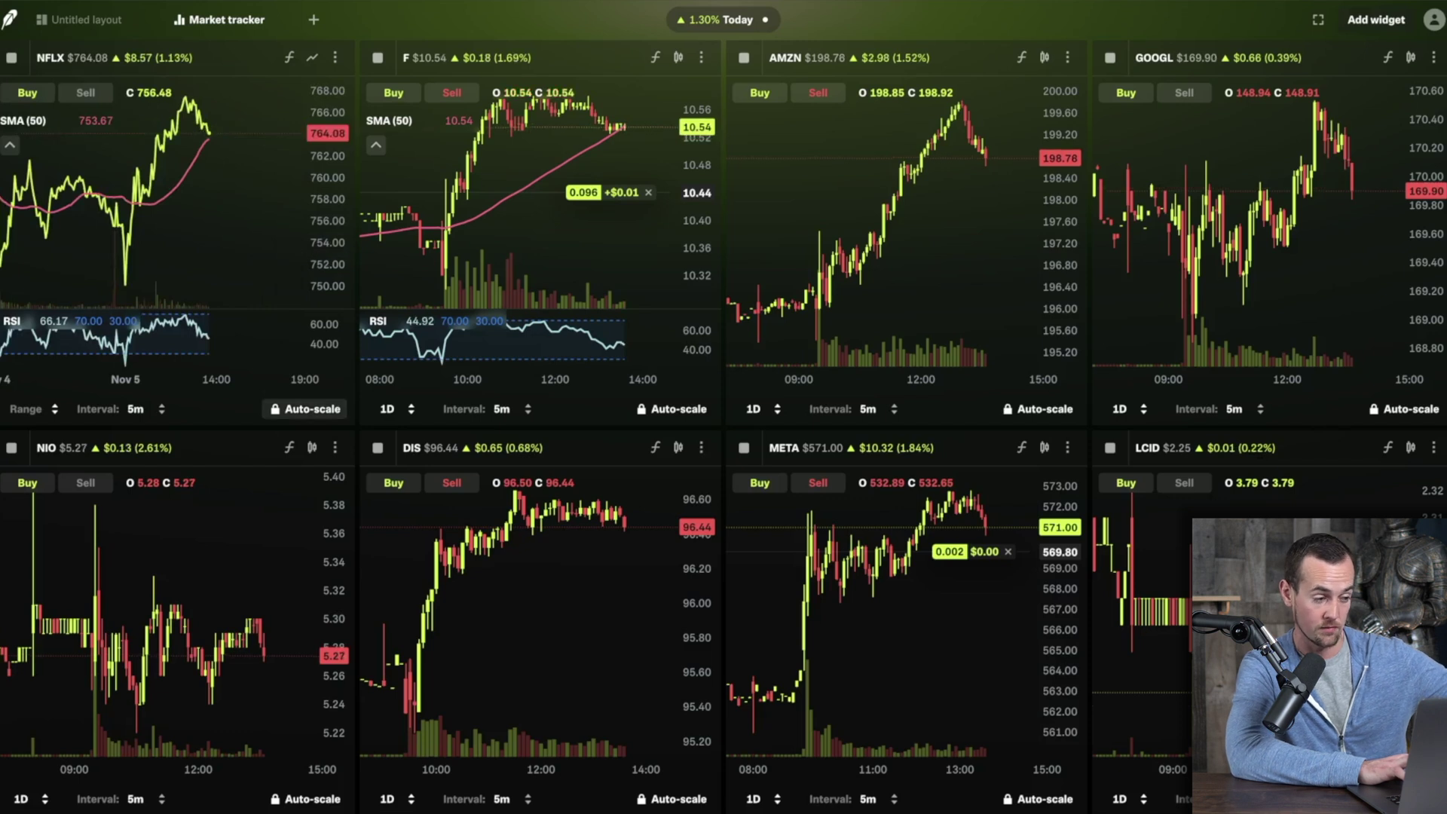
{"action": "left_click", "coordinate": [465, 57]}
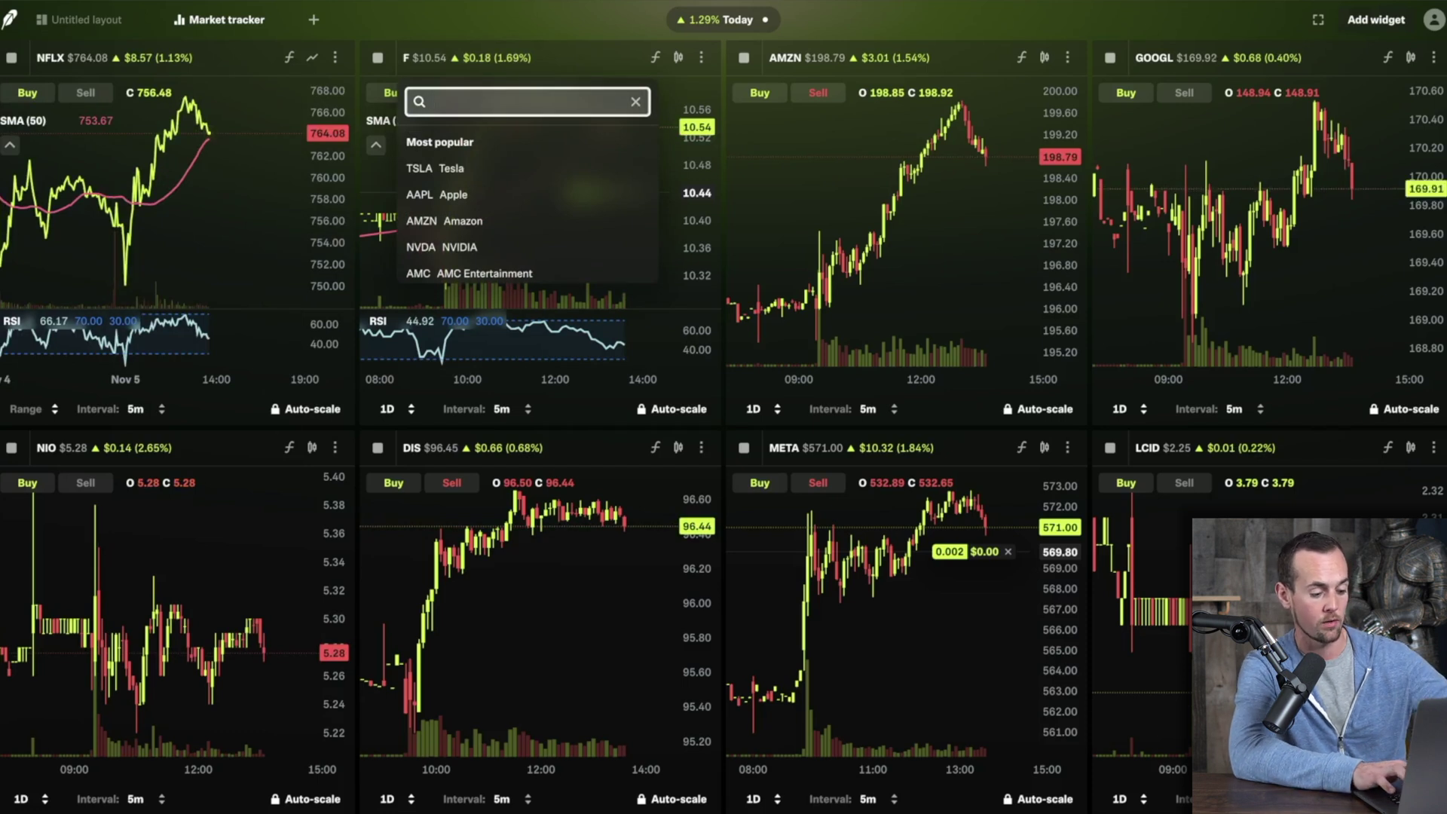
{"action": "type", "text": "gm"}
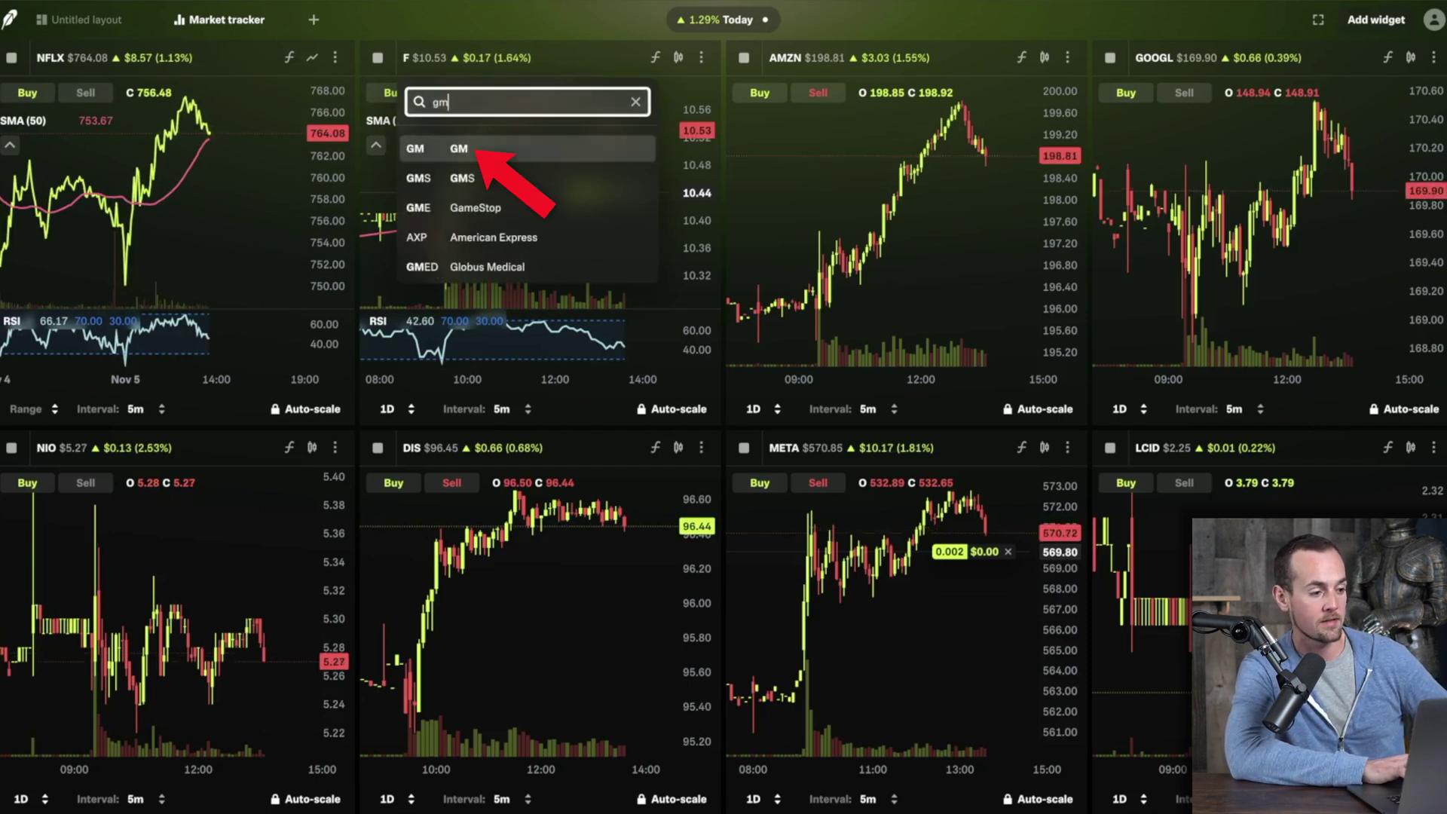
{"action": "key", "text": "Return"}
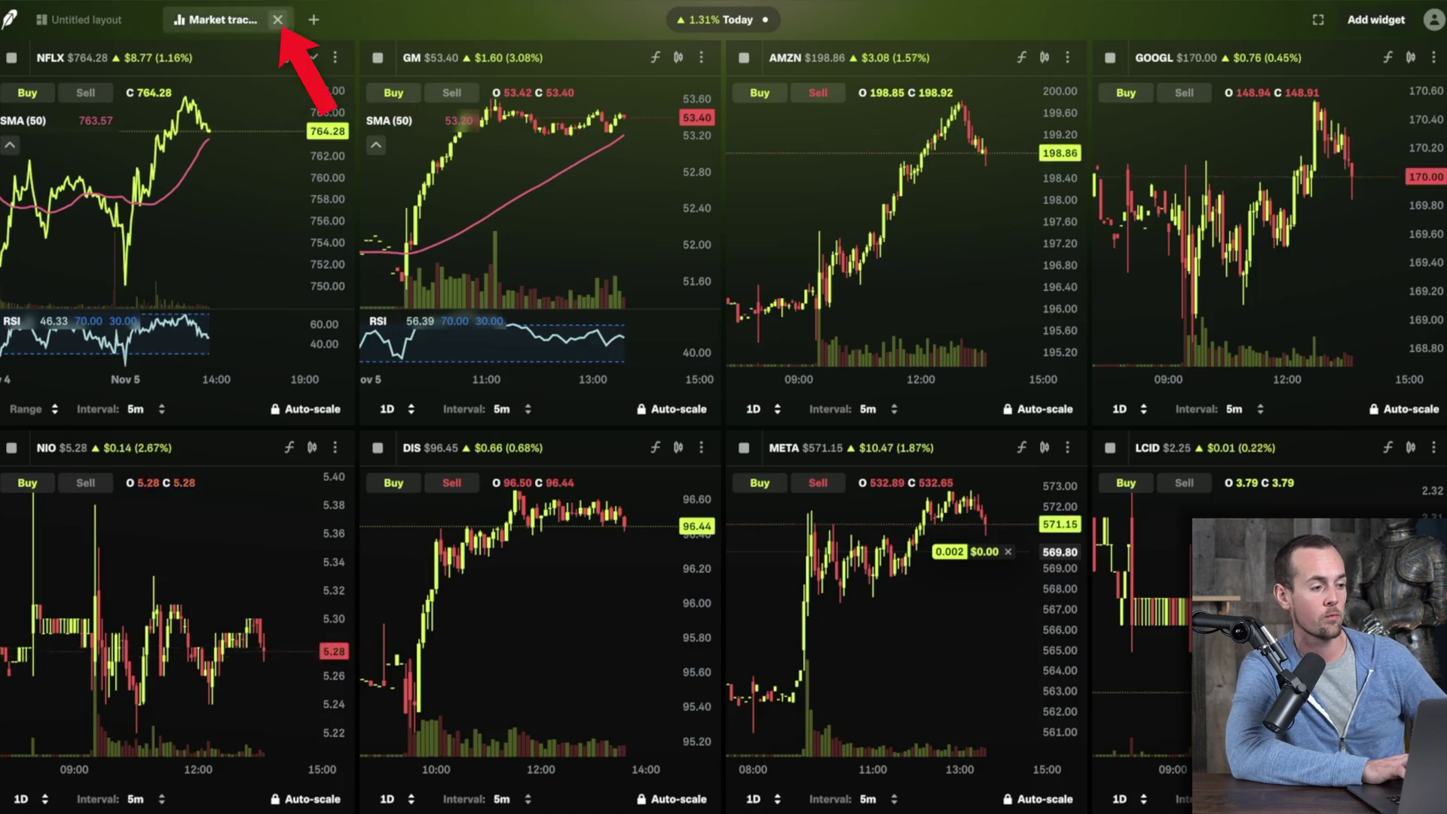
{"action": "left_click", "coordinate": [279, 20]}
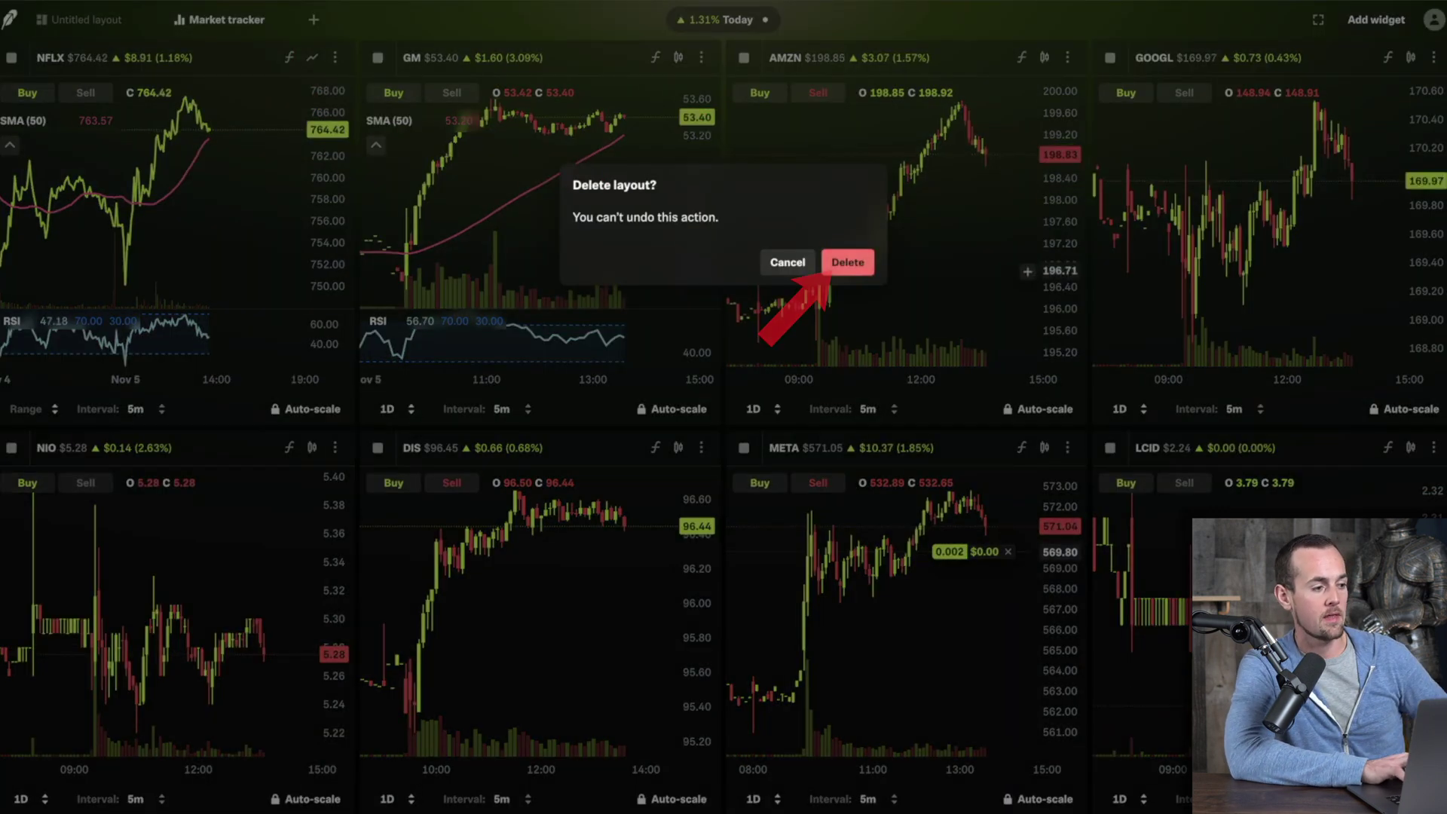
Step: Delete the Market tracker layout and create a new layout from the Chart spotlight template
{"action": "left_click", "coordinate": [847, 262]}
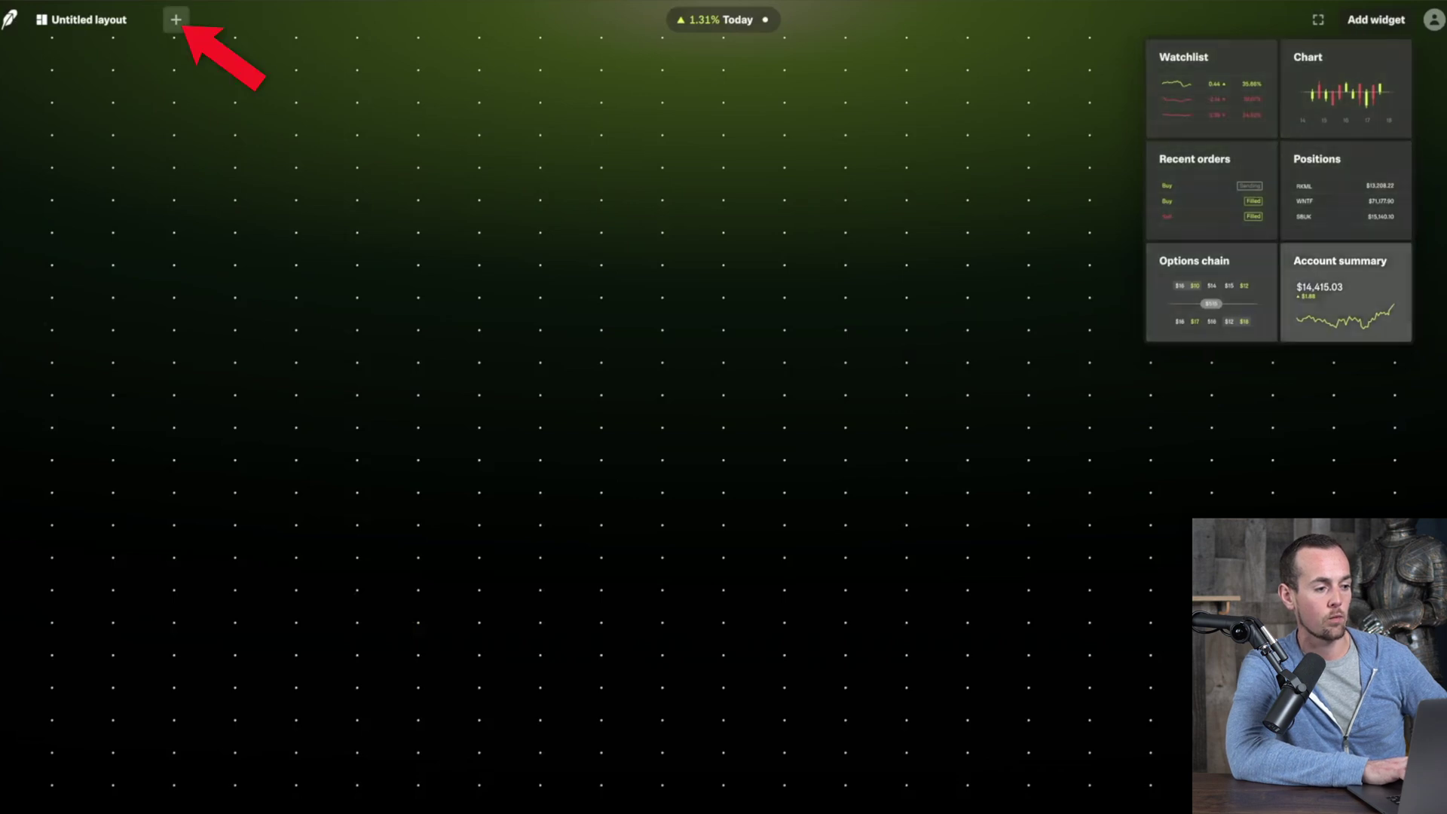
{"action": "left_click", "coordinate": [176, 19]}
{"action": "left_click", "coordinate": [366, 88]}
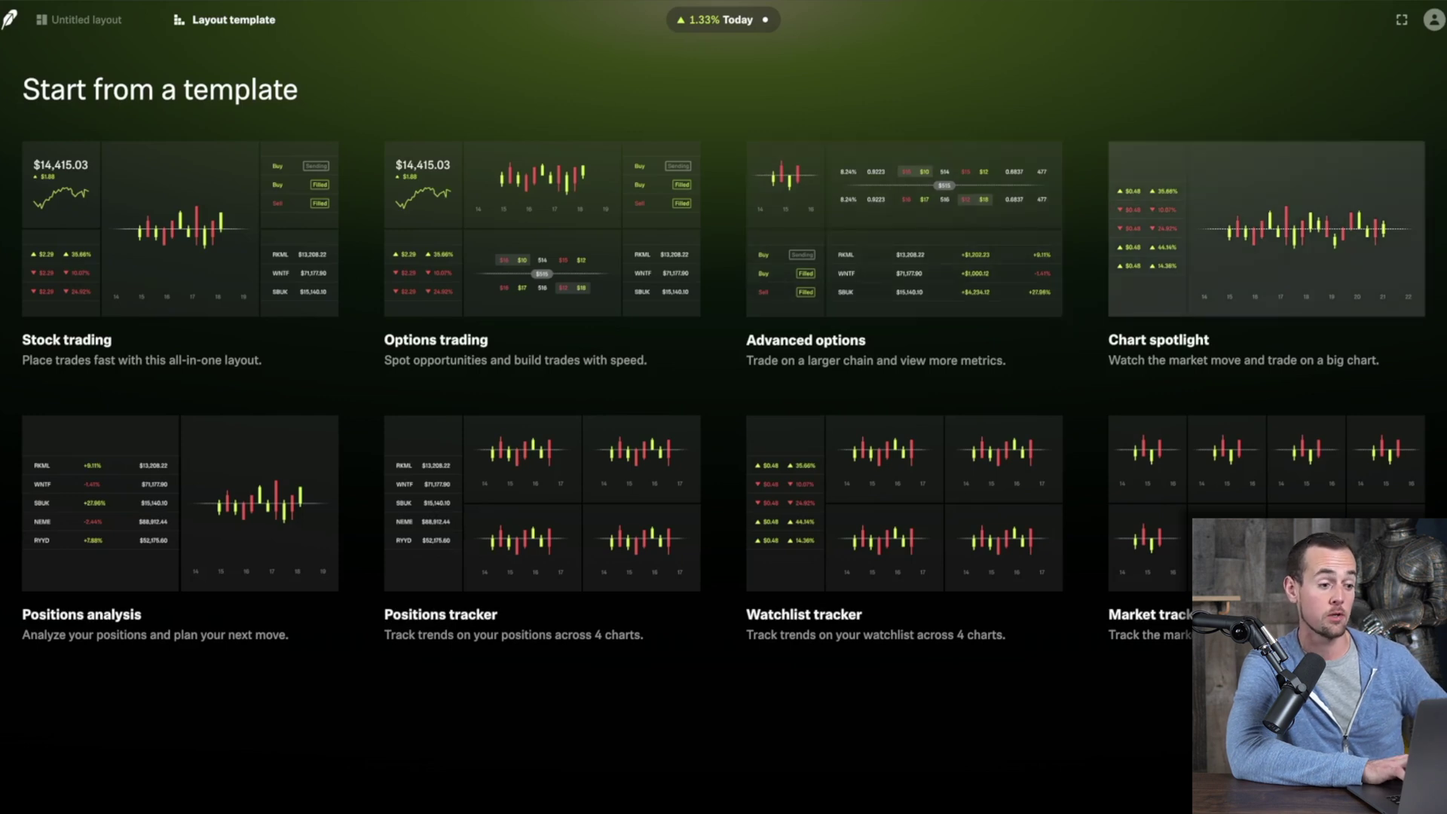
{"action": "left_click", "coordinate": [1266, 229]}
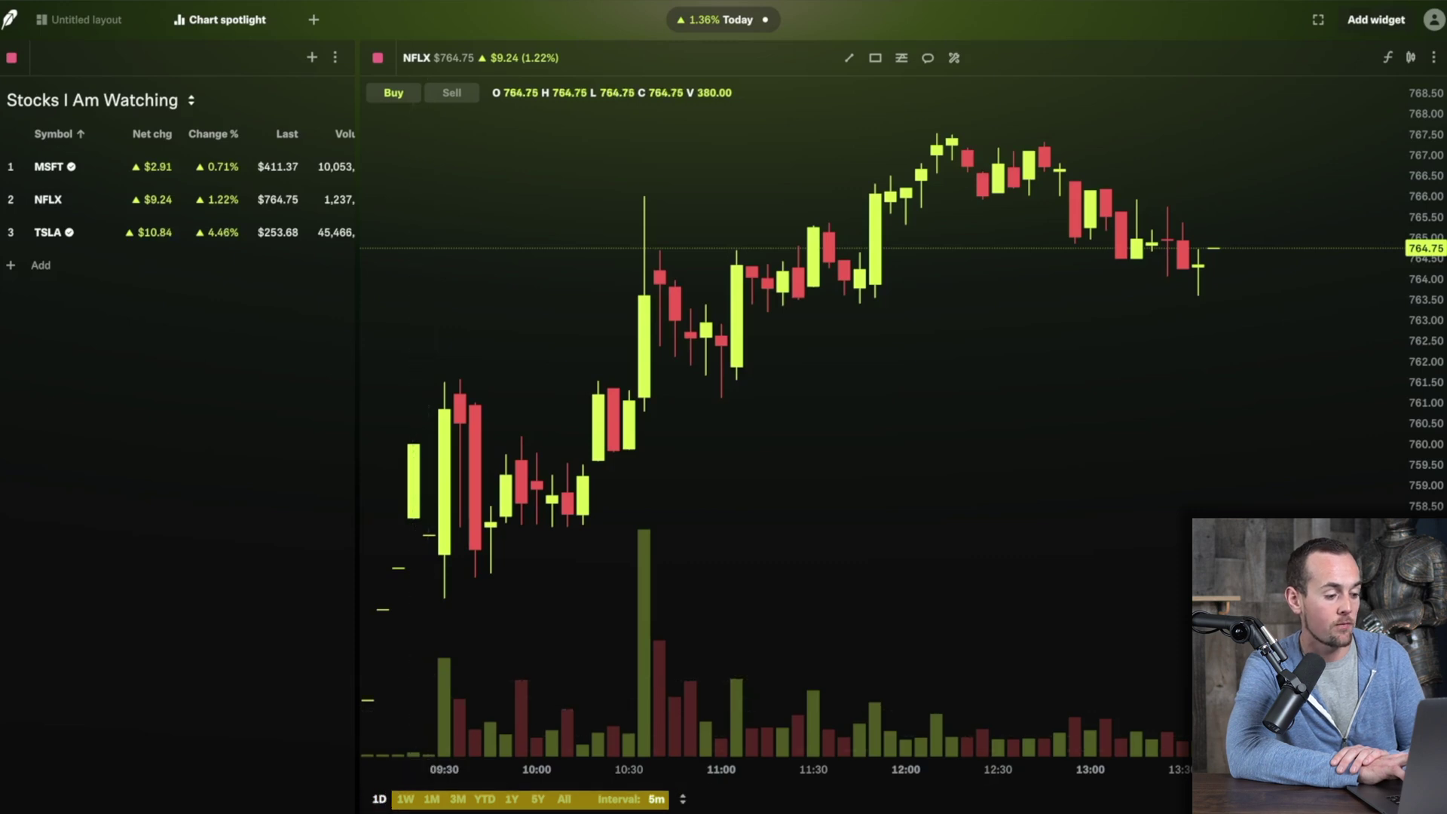
Step: Set the NFLX chart to a 1W range with 30-minute candles
{"action": "left_click", "coordinate": [405, 798]}
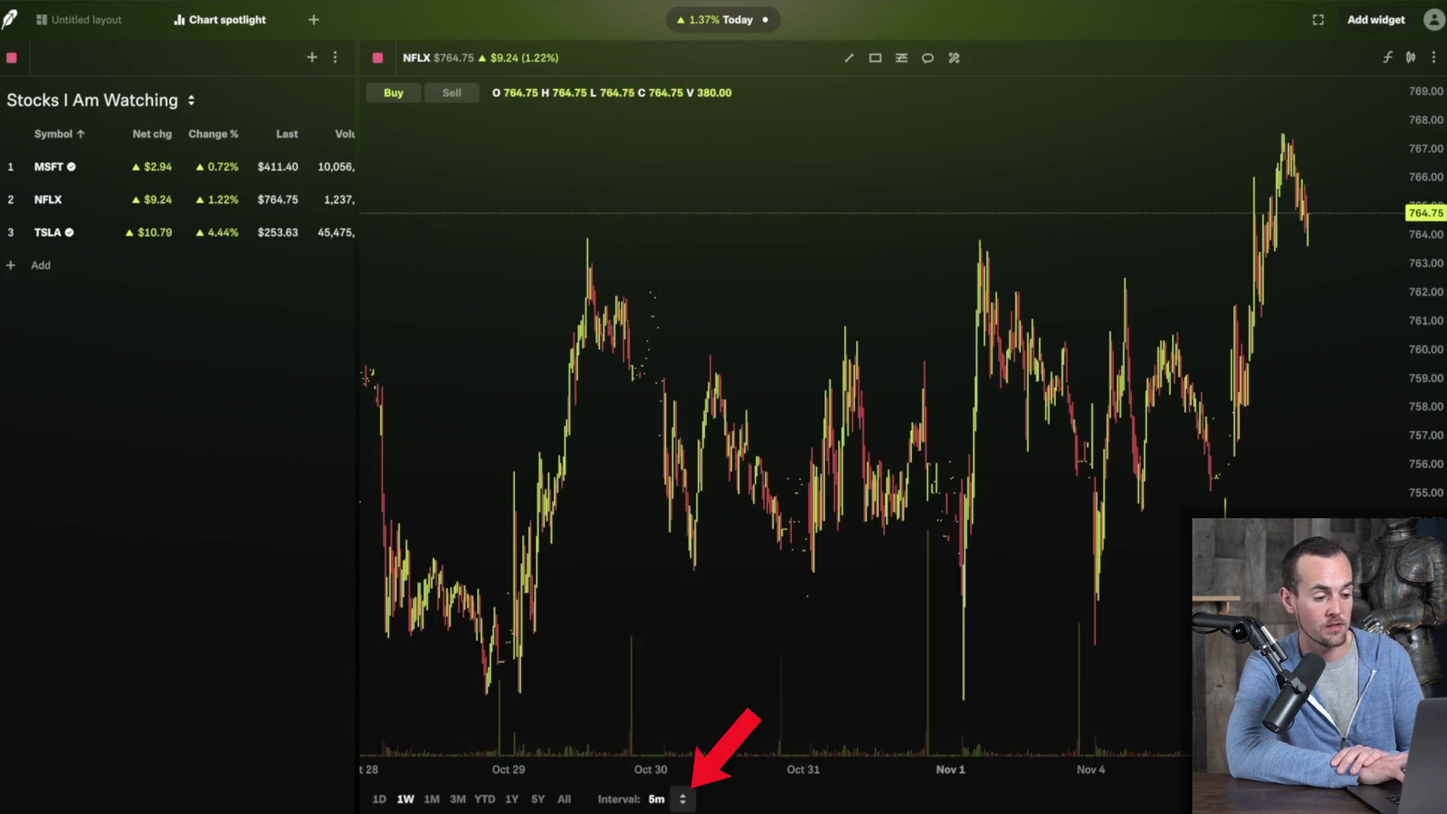
{"action": "left_click", "coordinate": [683, 799]}
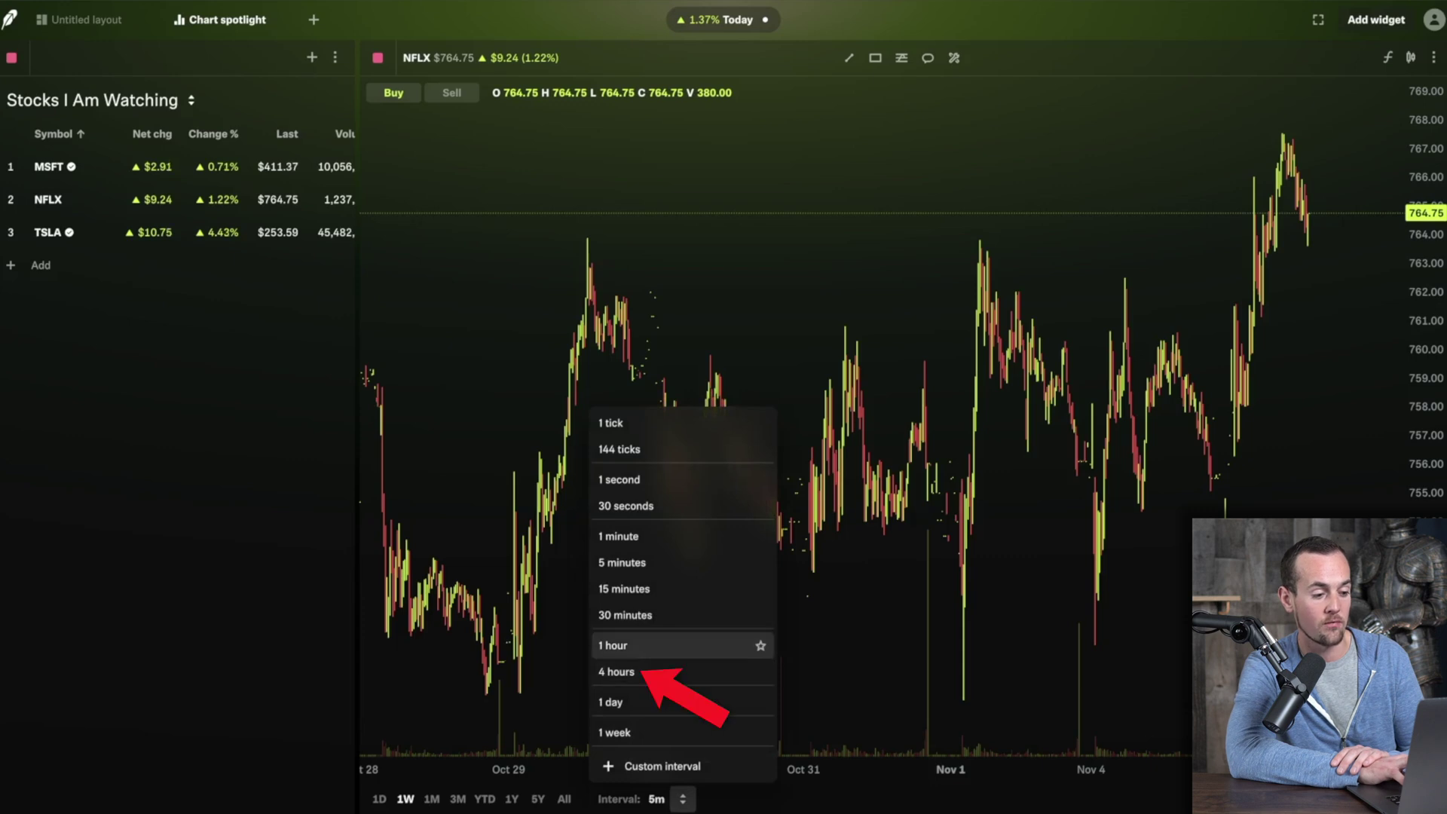
{"action": "left_click", "coordinate": [617, 671]}
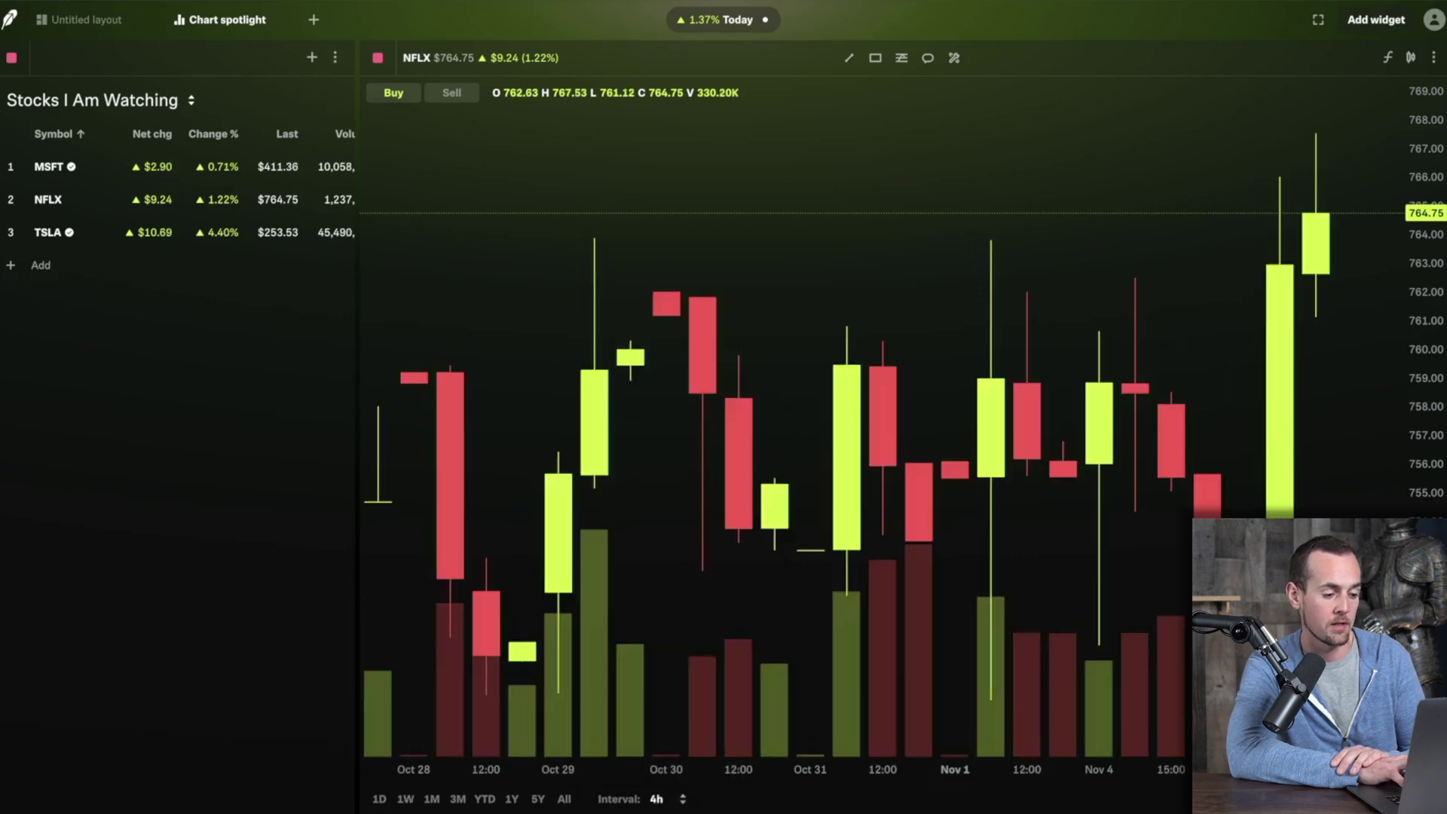
{"action": "left_click", "coordinate": [683, 799]}
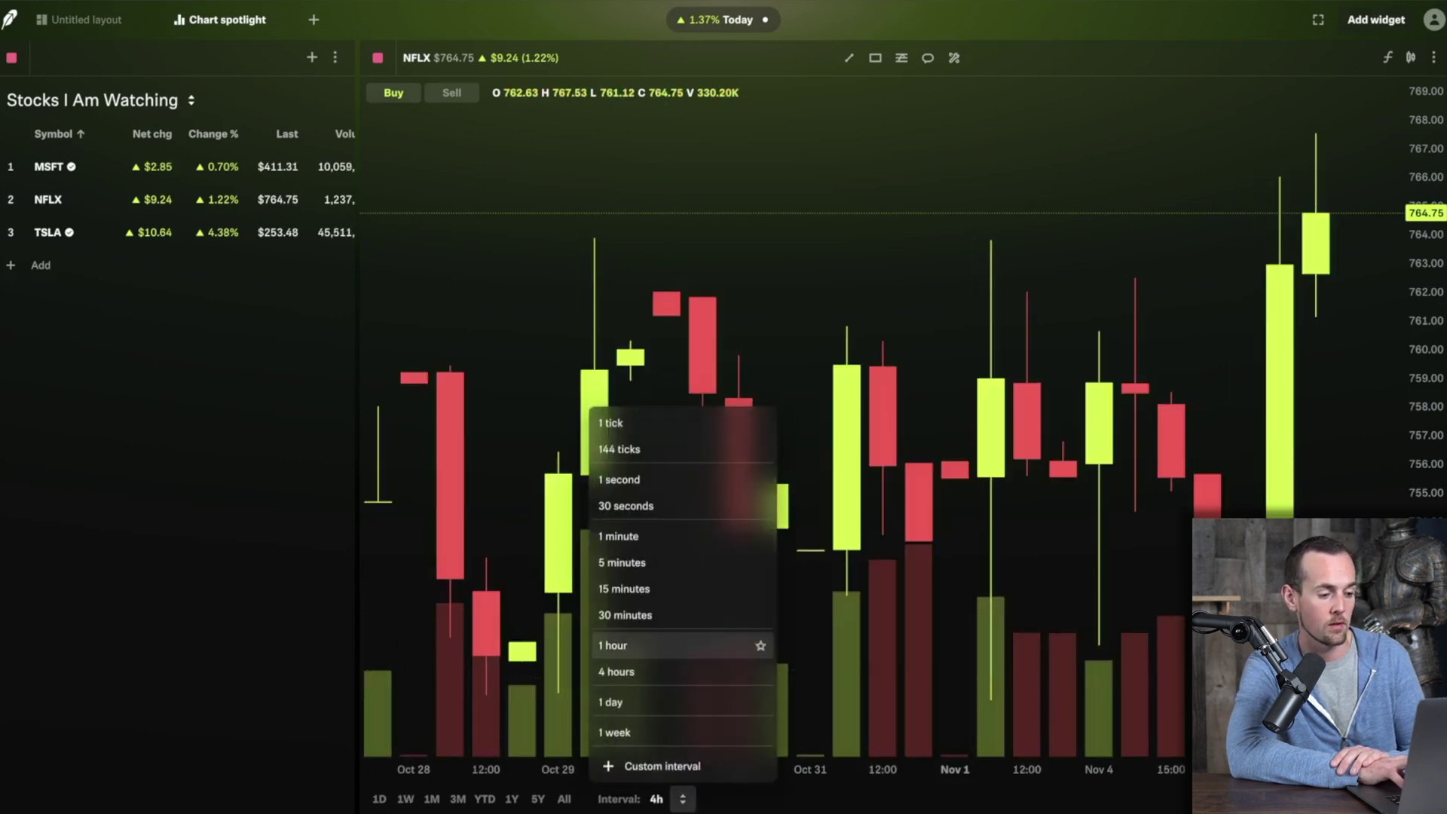
{"action": "left_click", "coordinate": [625, 615]}
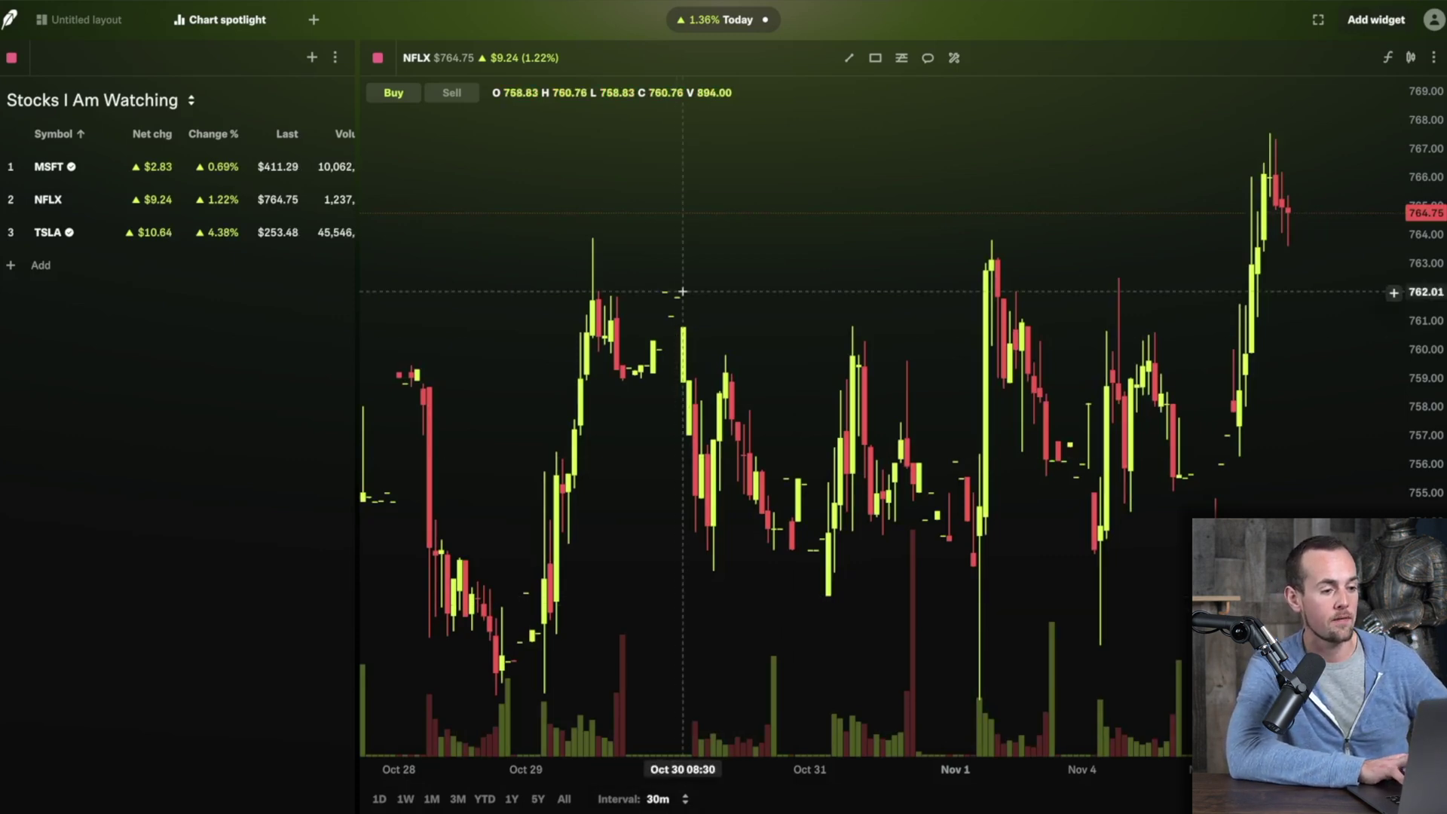
{"action": "left_click", "coordinate": [848, 58]}
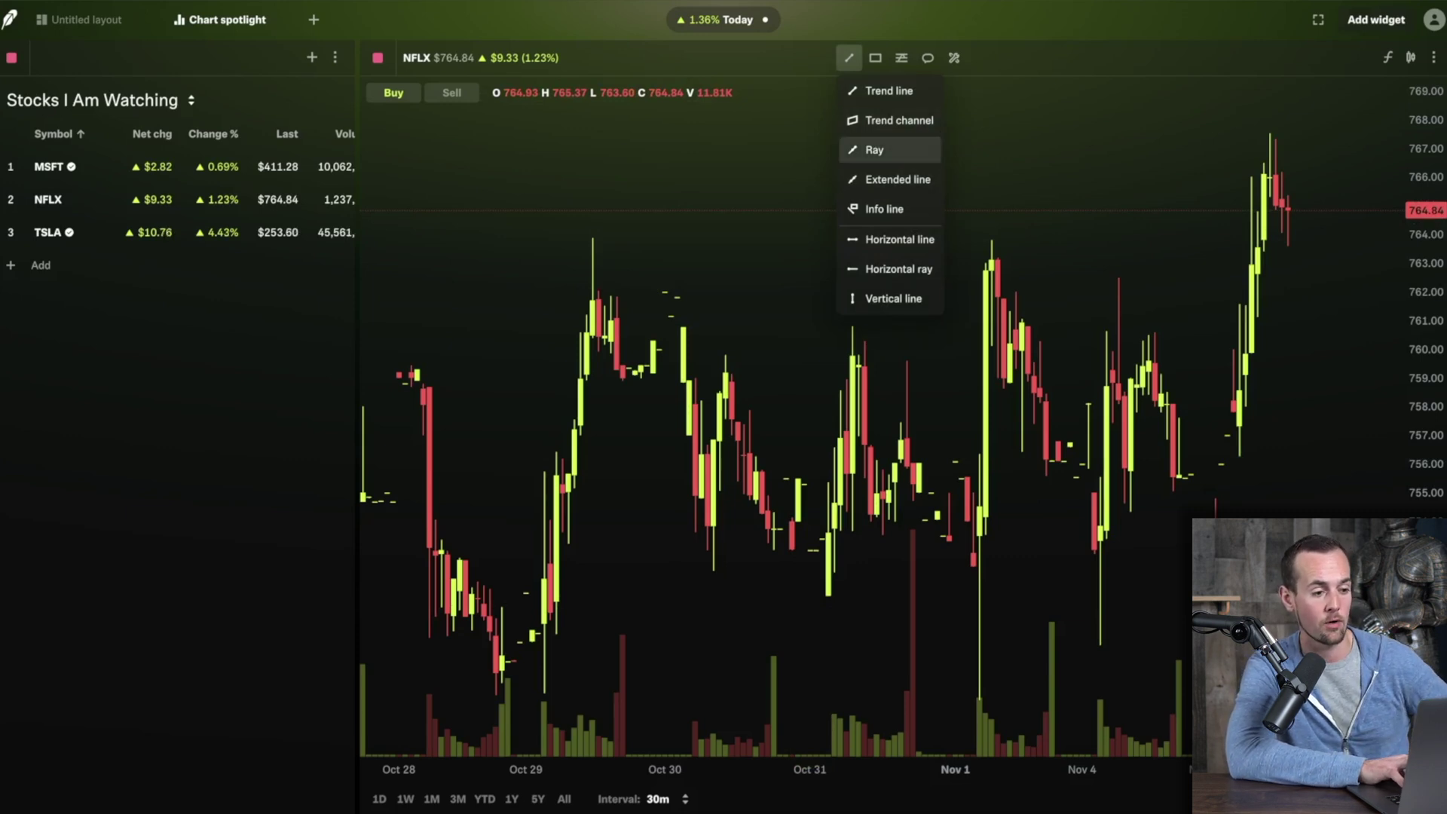
Step: Draw a trend line on the NFLX chart rising from the Oct 28 low toward Nov 4
{"action": "left_click", "coordinate": [885, 91]}
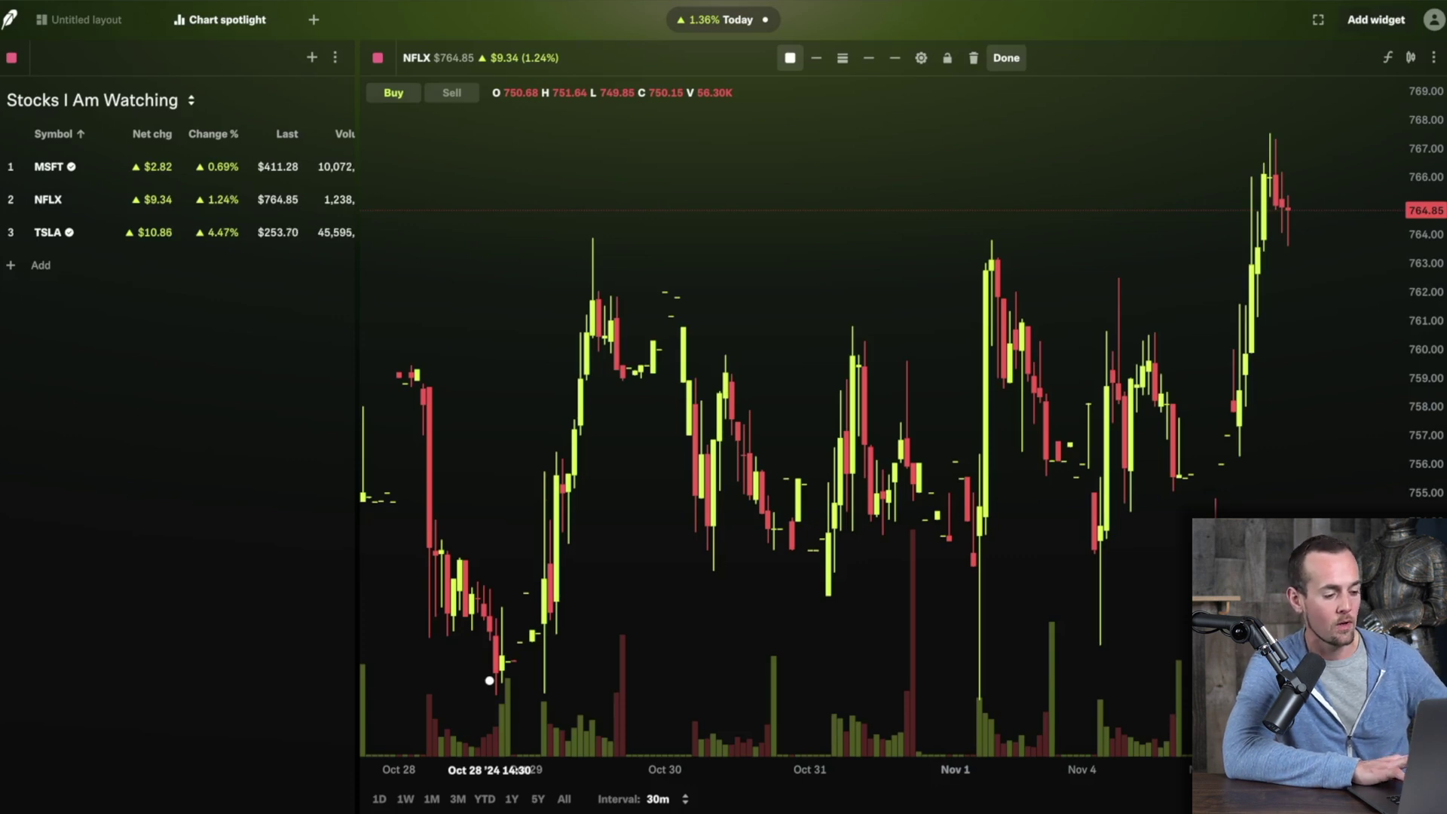
{"action": "mouse_move", "coordinate": [490, 680]}
{"action": "left_mouse_down"}
{"action": "mouse_move", "coordinate": [549, 678]}
{"action": "mouse_move", "coordinate": [671, 619]}
{"action": "mouse_move", "coordinate": [927, 555]}
{"action": "mouse_move", "coordinate": [1130, 552]}
{"action": "mouse_move", "coordinate": [1243, 519]}
{"action": "mouse_move", "coordinate": [1298, 412]}
{"action": "left_mouse_up"}
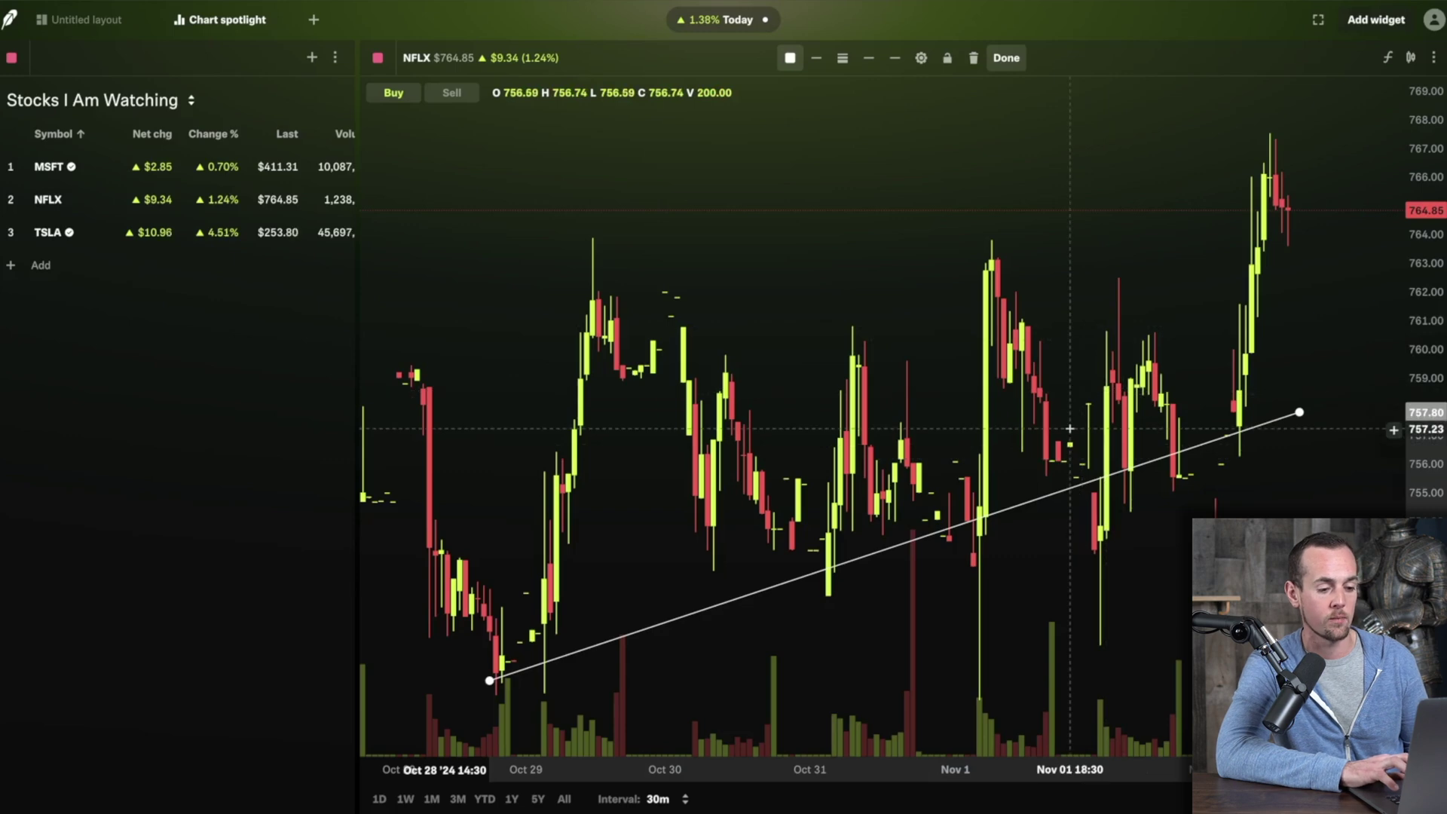
{"action": "scroll", "coordinate": [1069, 428], "scroll_direction": "up", "scroll_amount": 10}
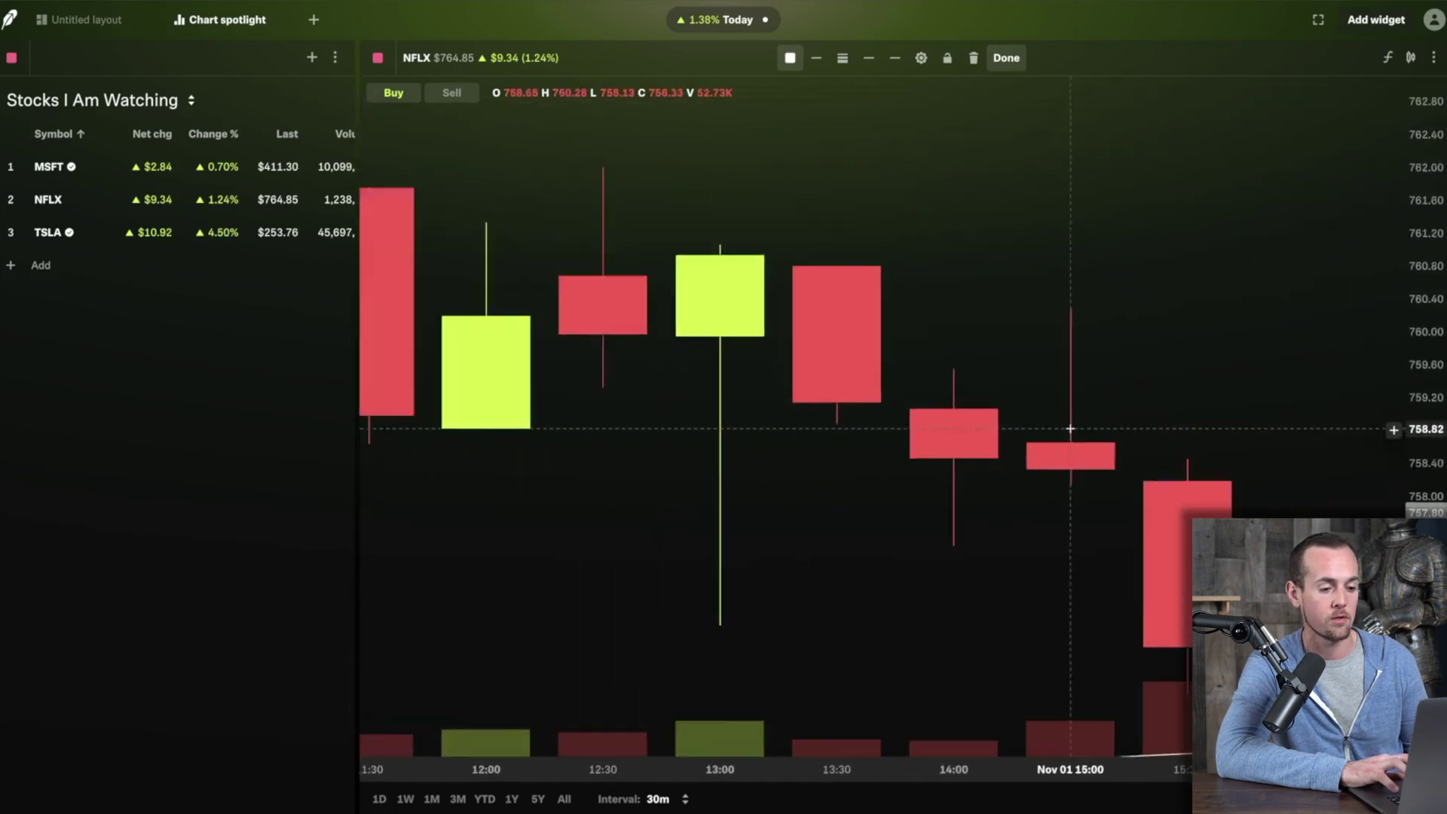
{"action": "scroll", "coordinate": [1069, 428], "scroll_direction": "down", "scroll_amount": 10}
{"action": "scroll", "coordinate": [1065, 428], "scroll_direction": "down", "scroll_amount": 5}
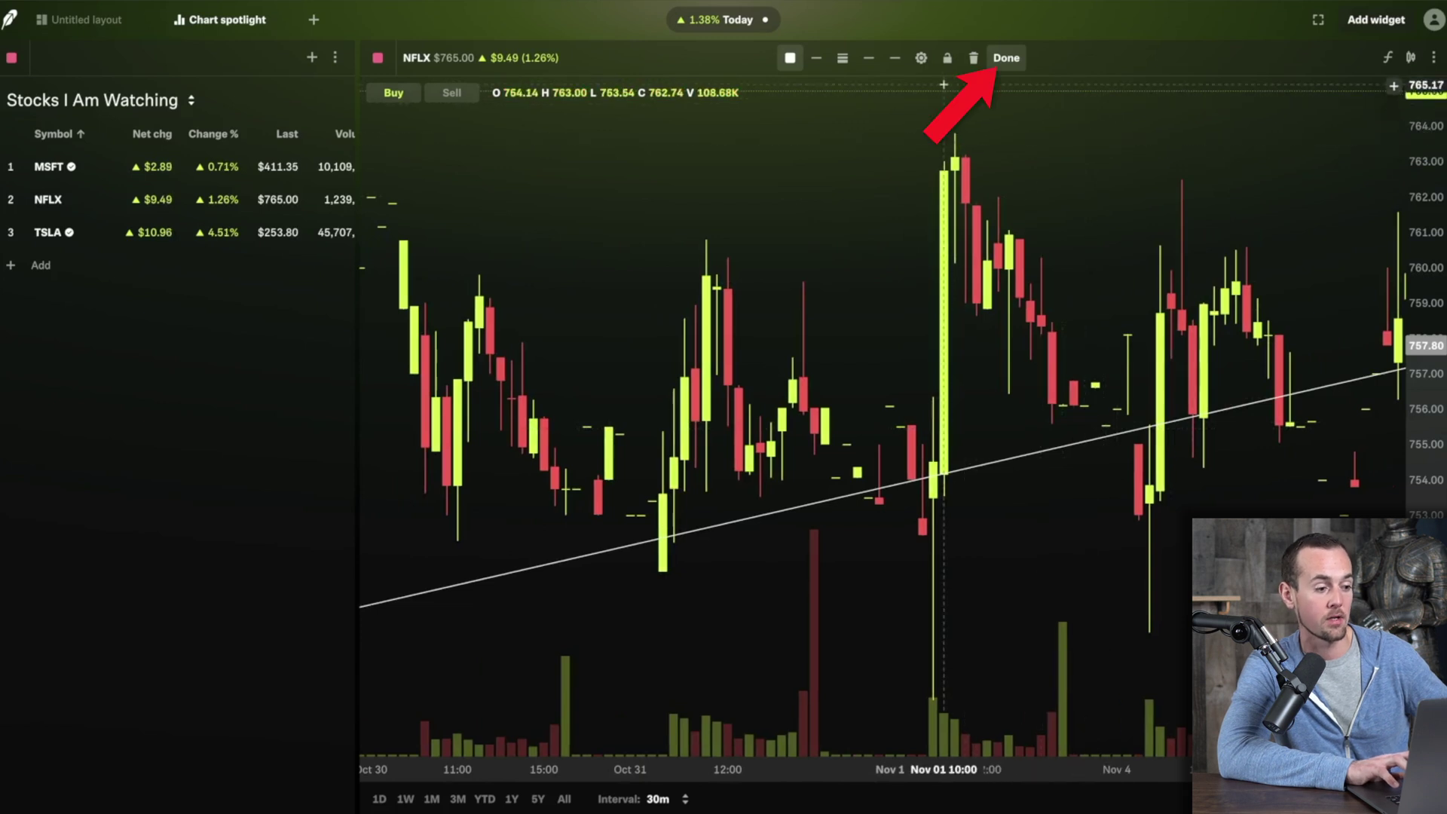
{"action": "left_click", "coordinate": [1005, 57]}
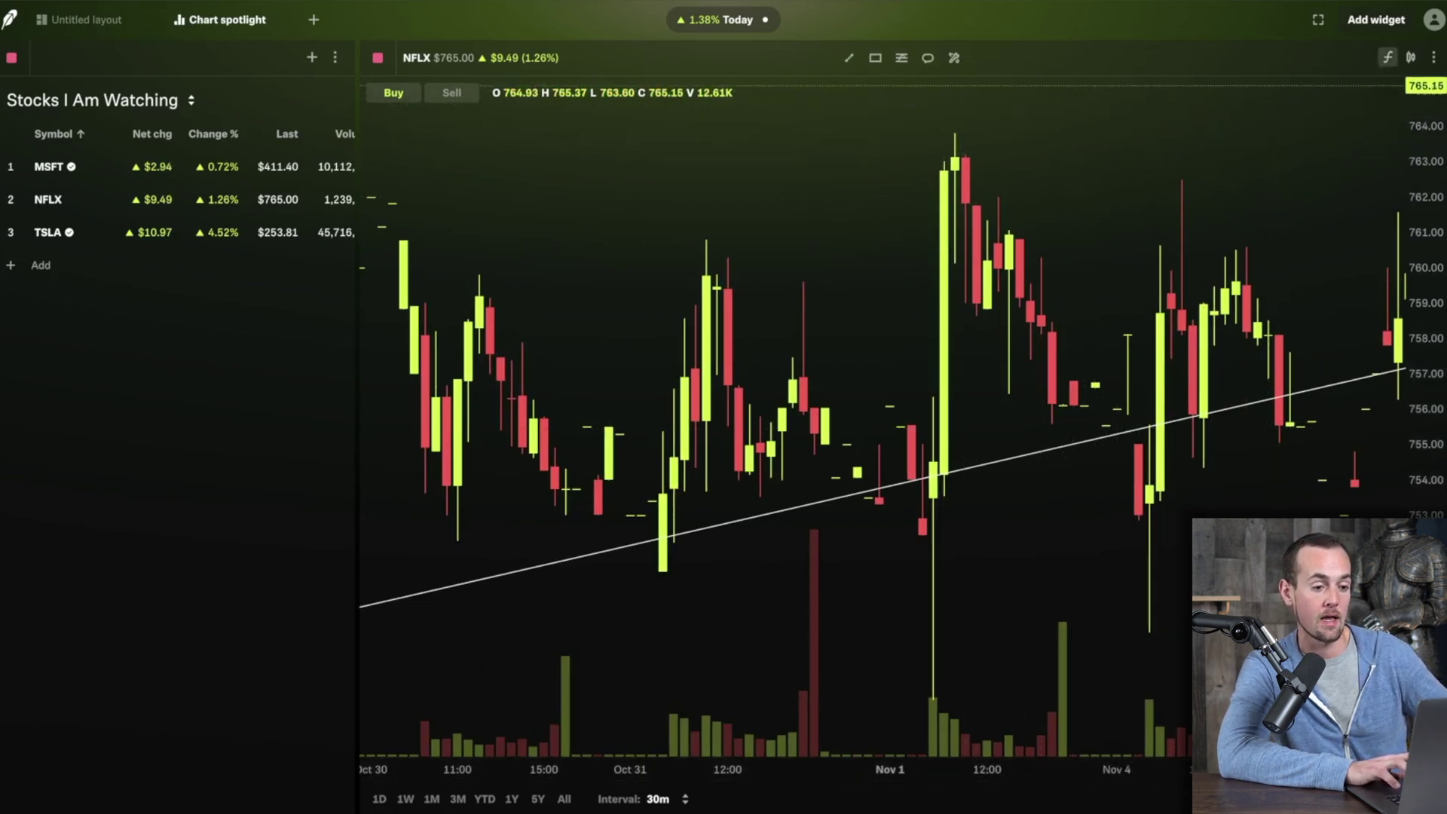
Step: Apply the Default SMA and RSI indicator template to the NFLX chart
{"action": "left_click", "coordinate": [1387, 57]}
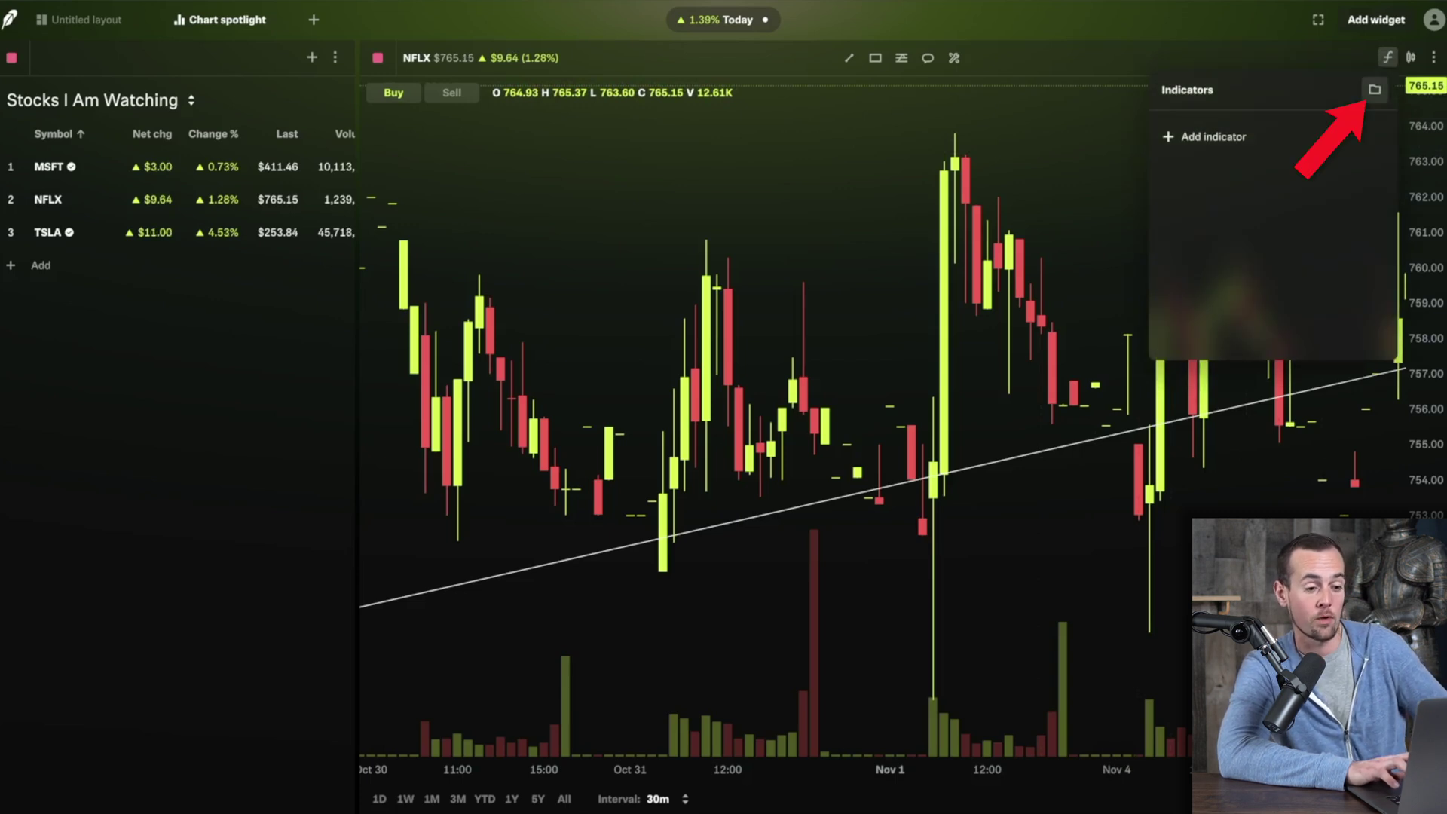
{"action": "left_click", "coordinate": [1374, 88]}
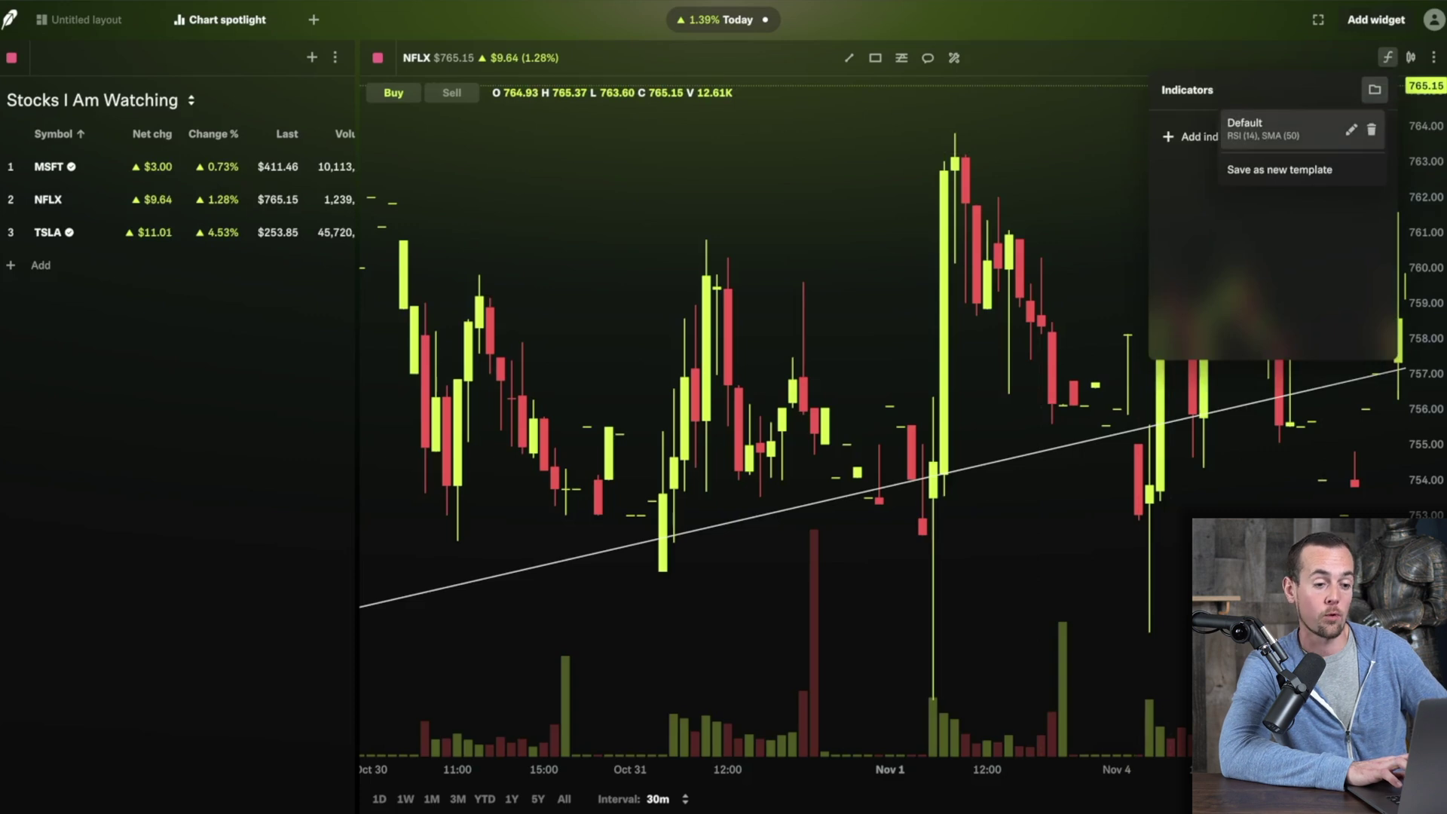
{"action": "left_click", "coordinate": [1258, 129]}
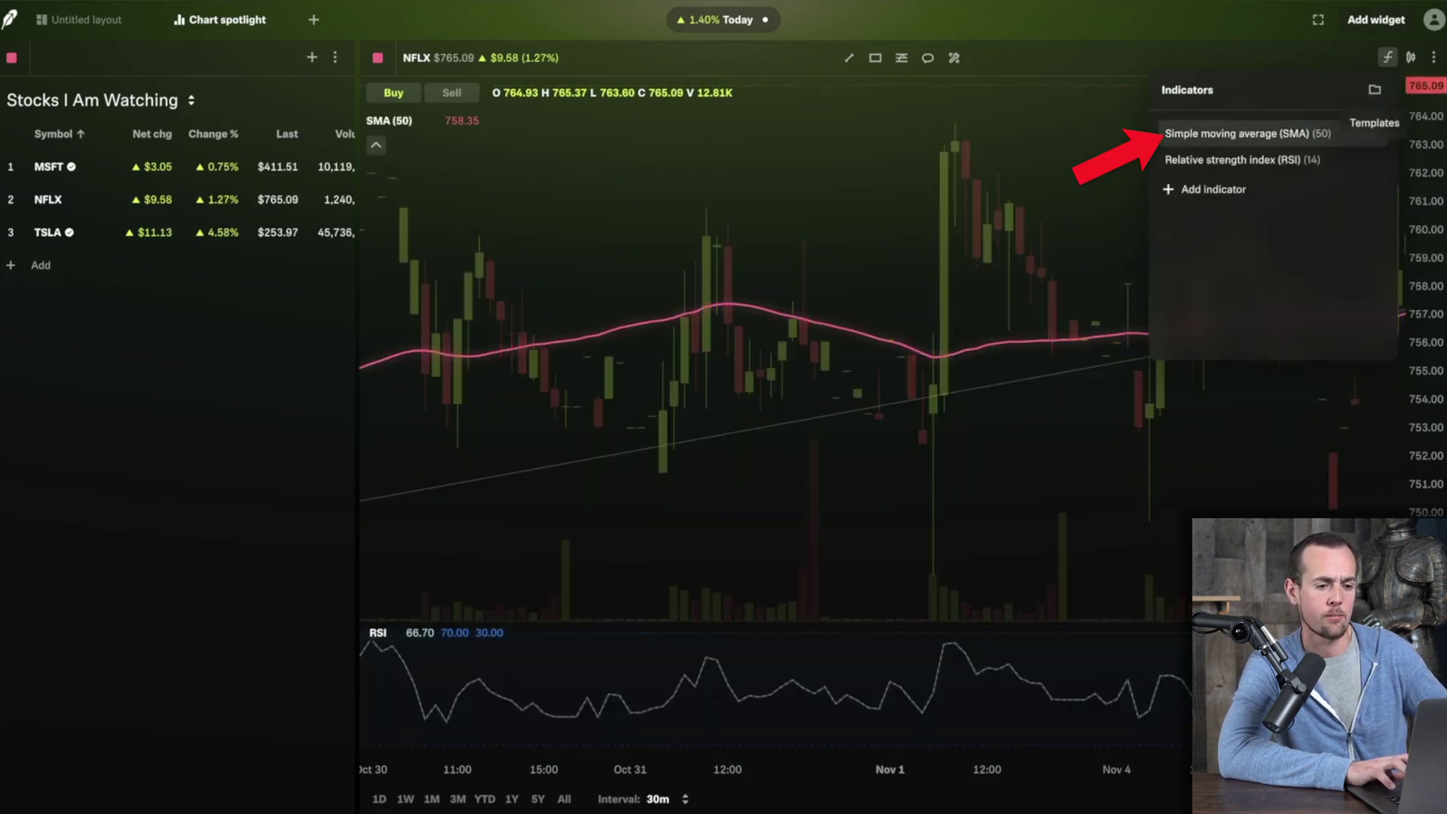
Step: Change the simple moving average Length to 200
{"action": "left_click", "coordinate": [1247, 134]}
{"action": "double_click", "coordinate": [1315, 218]}
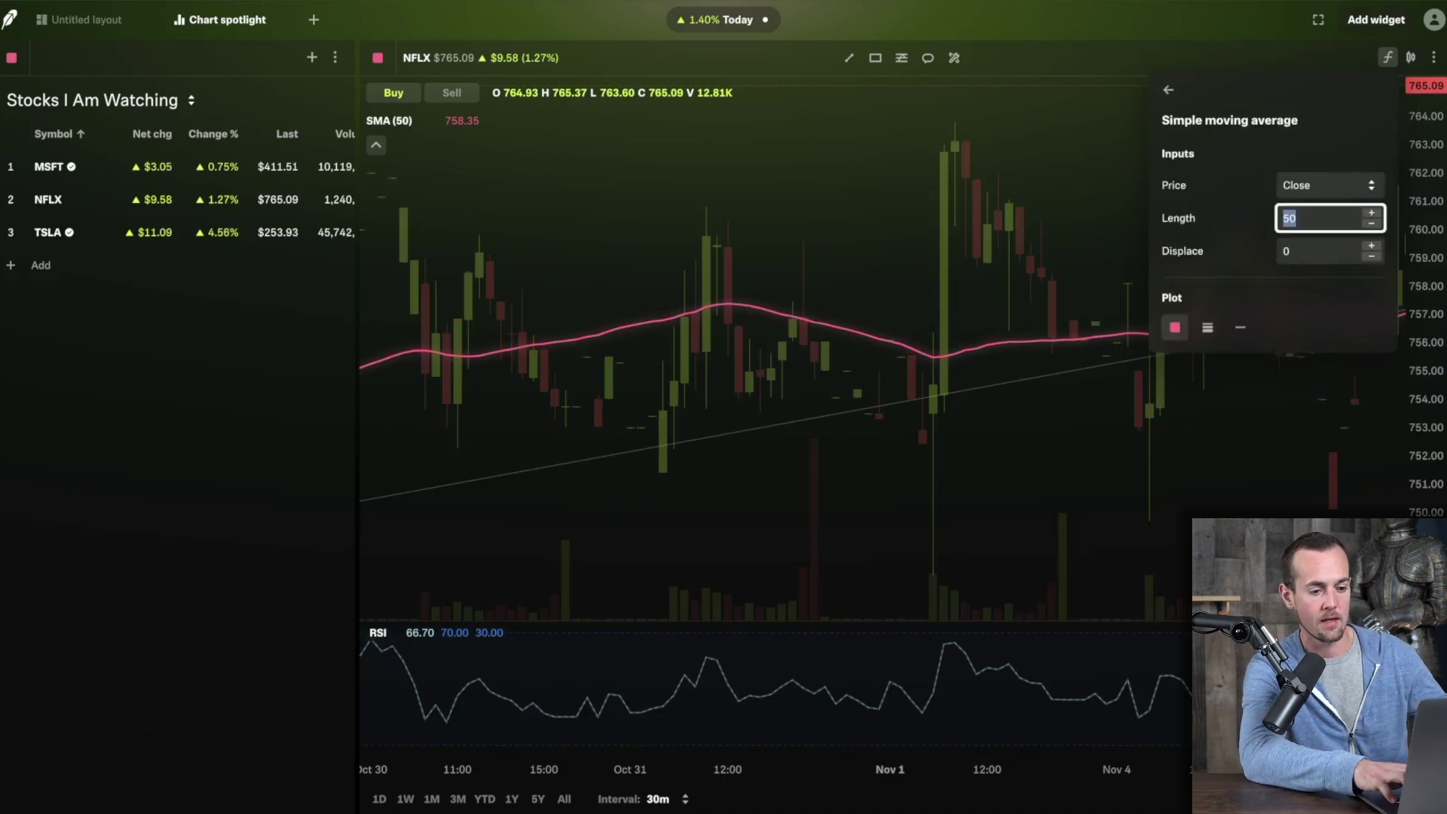
{"action": "type", "text": "200"}
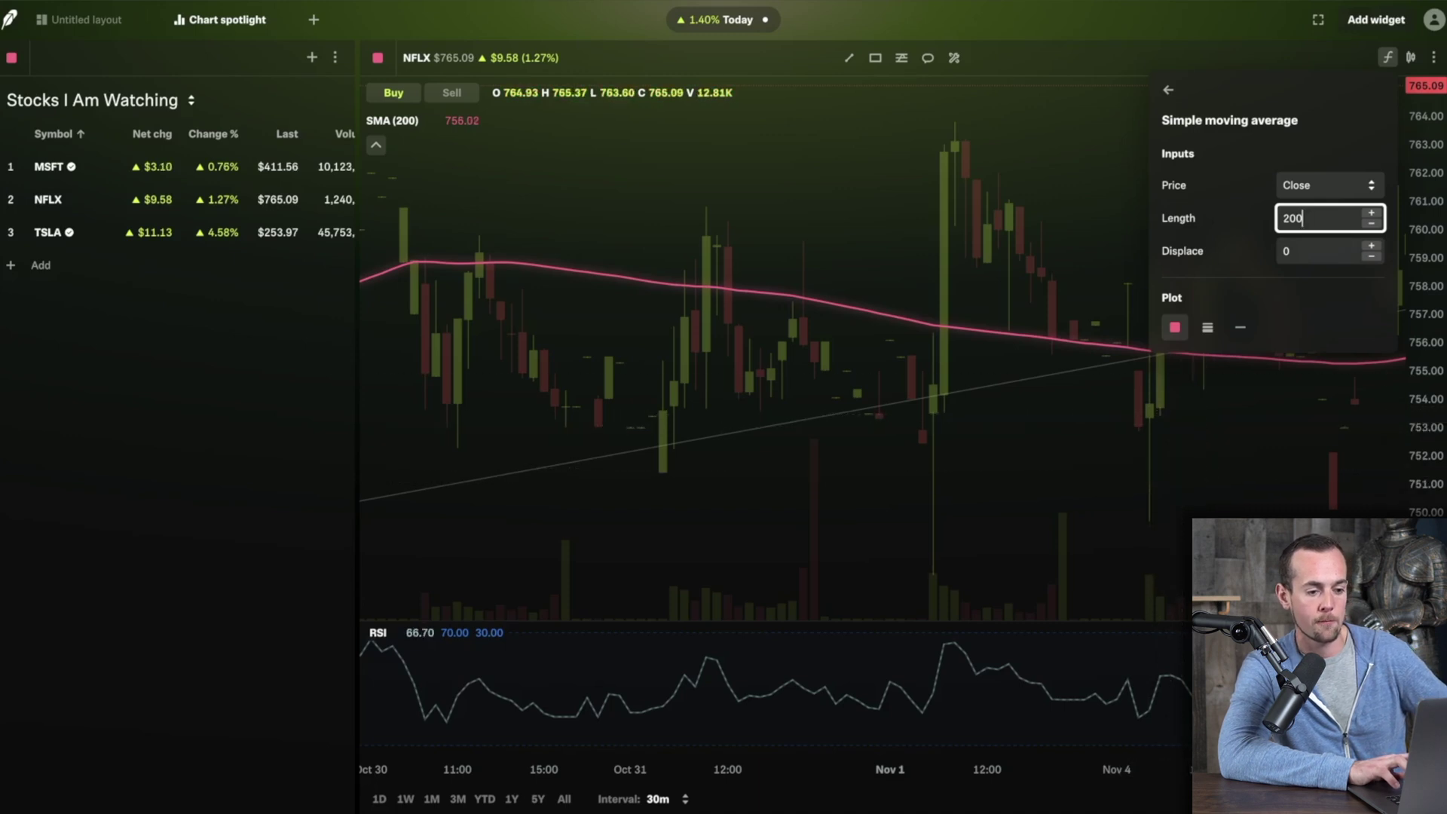
{"action": "left_click", "coordinate": [1168, 89]}
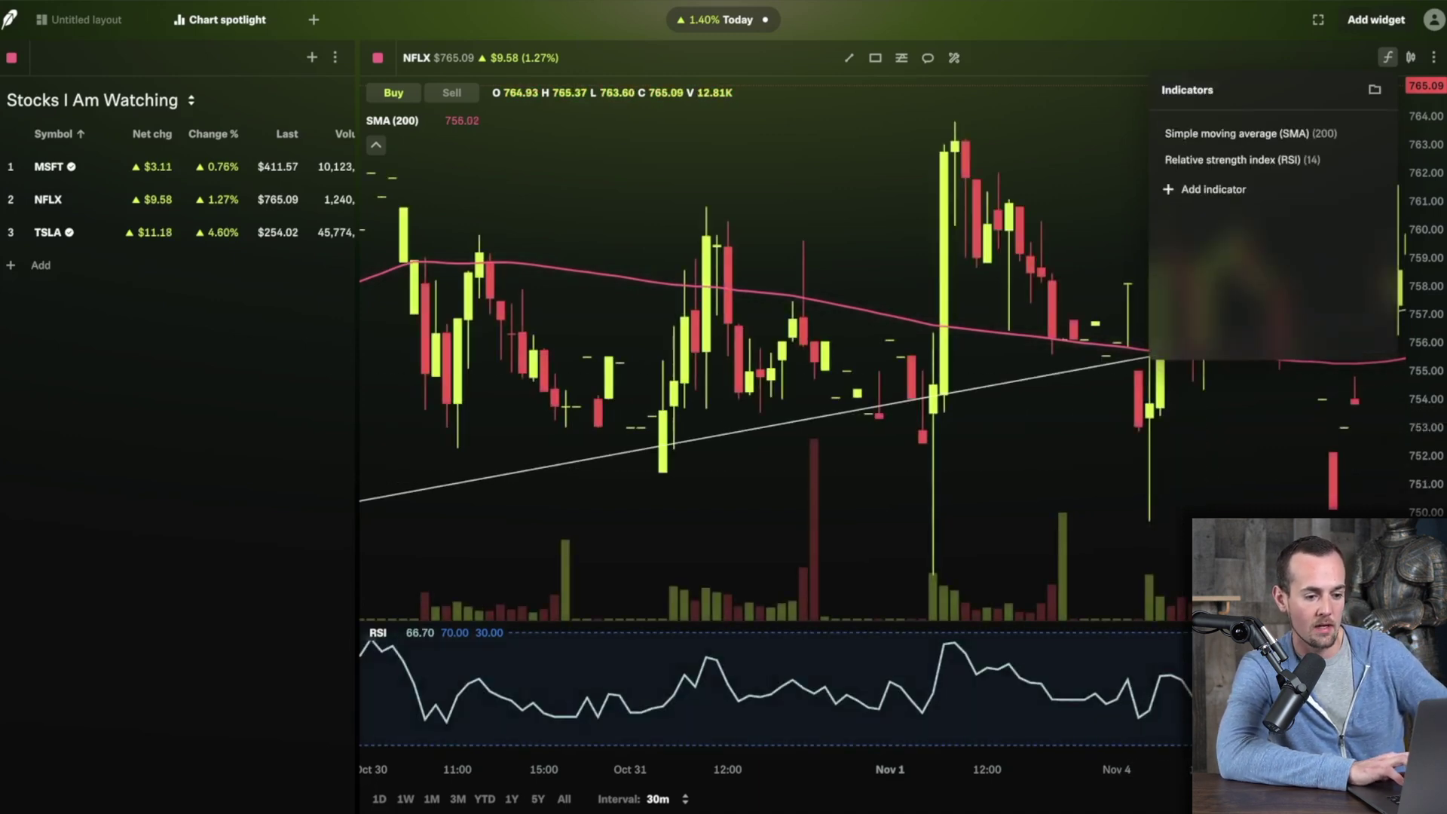
{"action": "left_click", "coordinate": [1130, 451]}
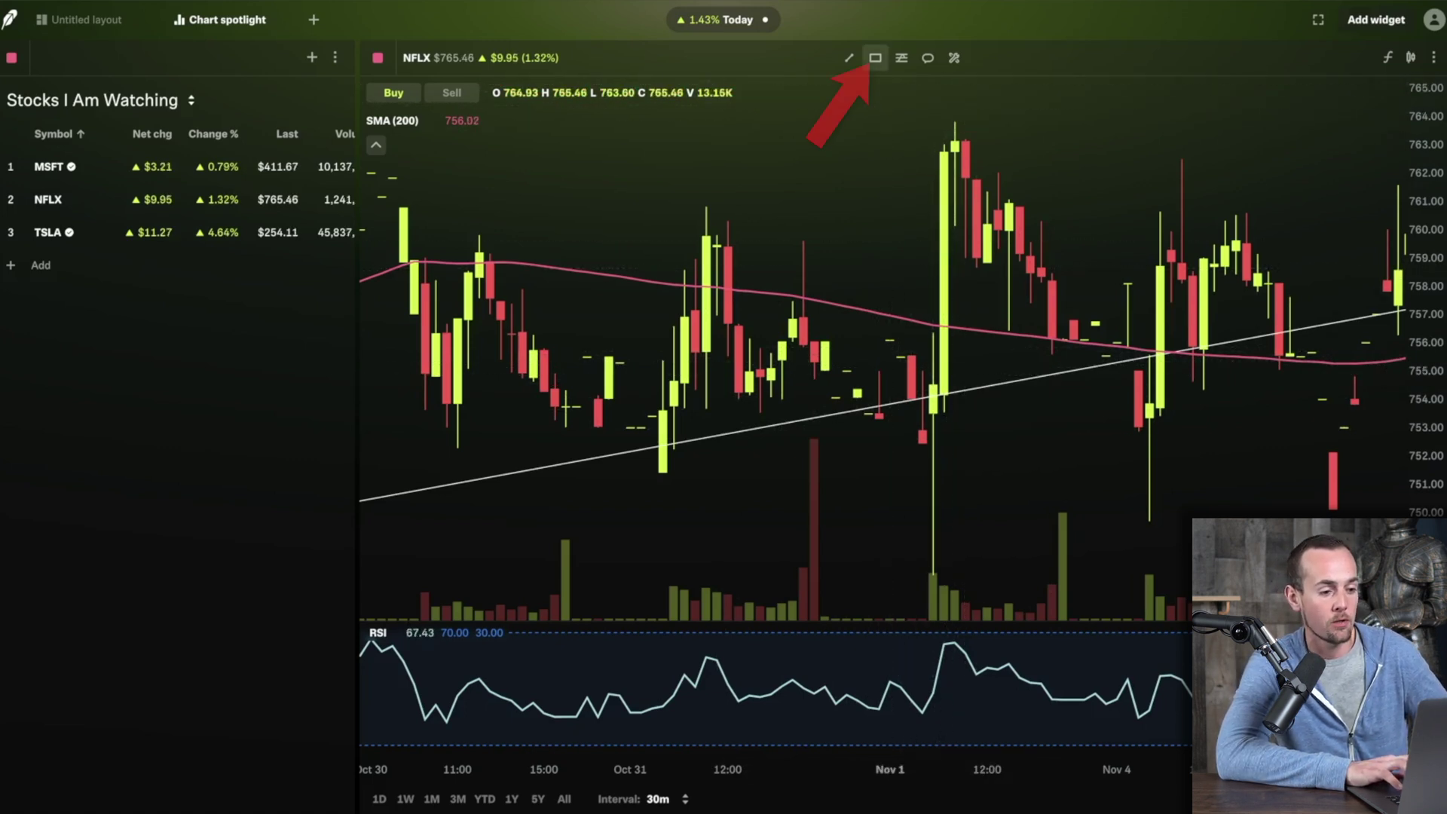
{"action": "left_click", "coordinate": [875, 58]}
{"action": "left_click", "coordinate": [913, 90]}
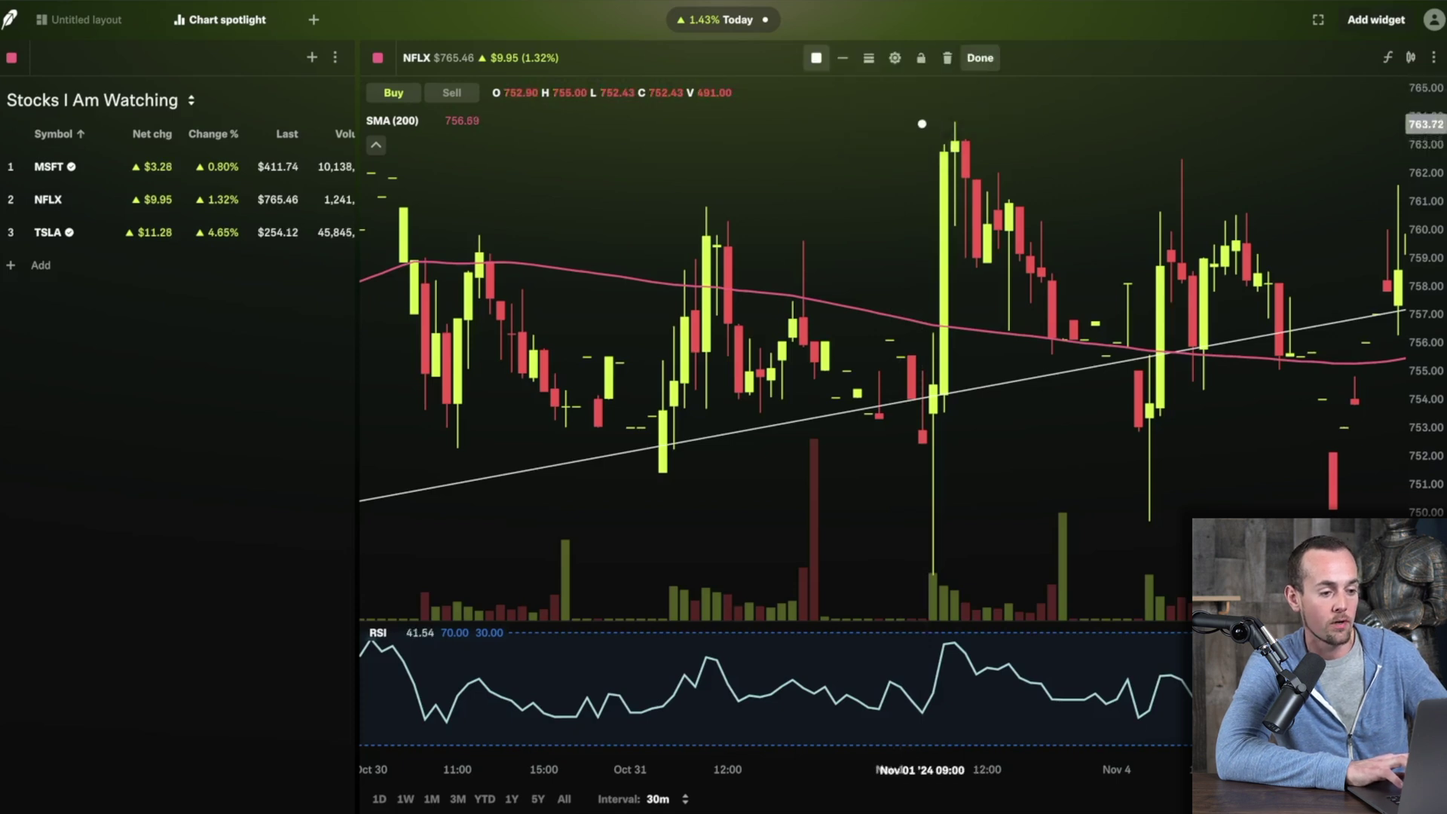
Step: Draw a rectangle around the candles at the Nov 1 high
{"action": "left_click_drag", "start_coordinate": [932, 119], "coordinate": [1063, 286]}
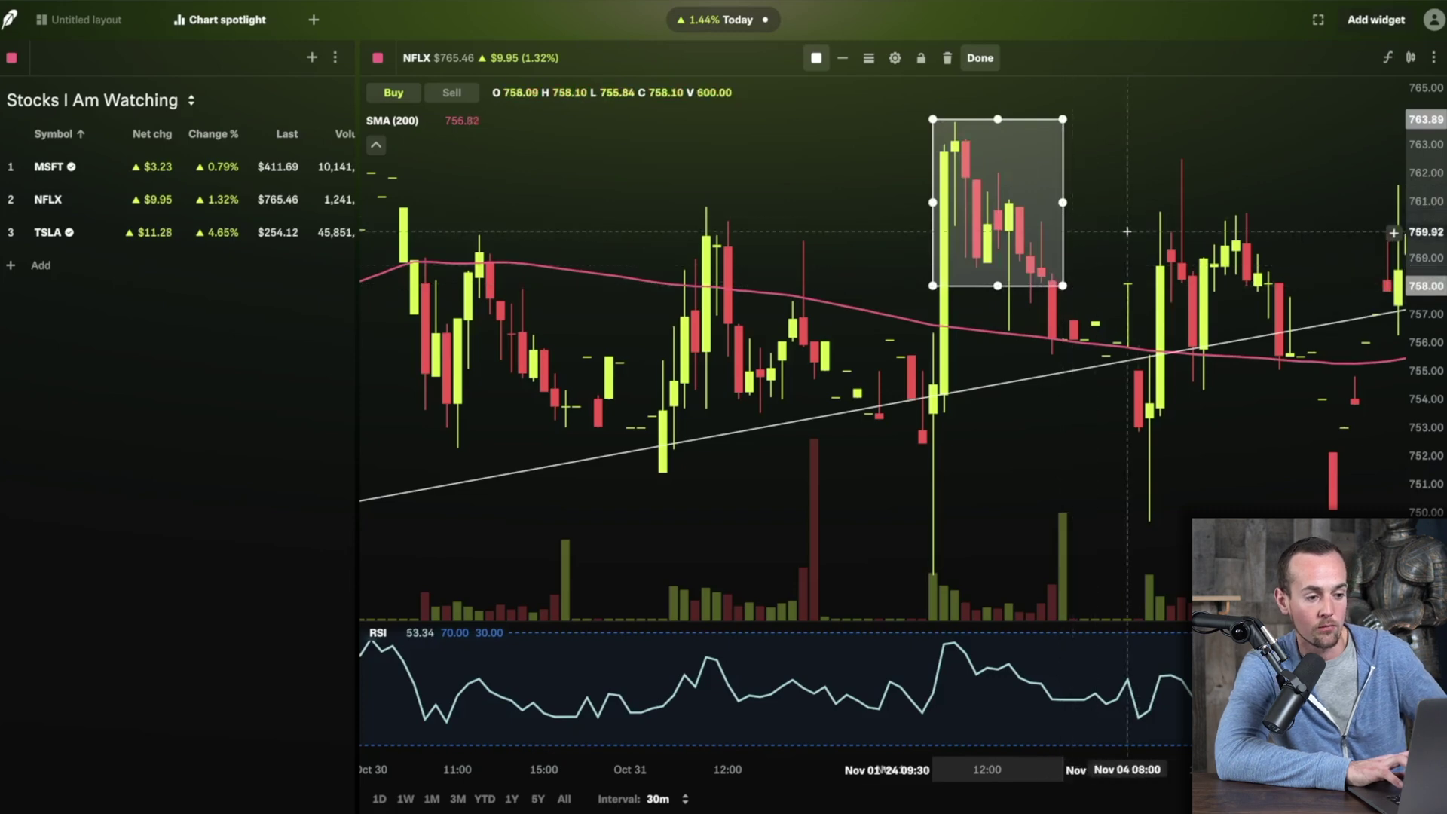
{"action": "left_click", "coordinate": [980, 58]}
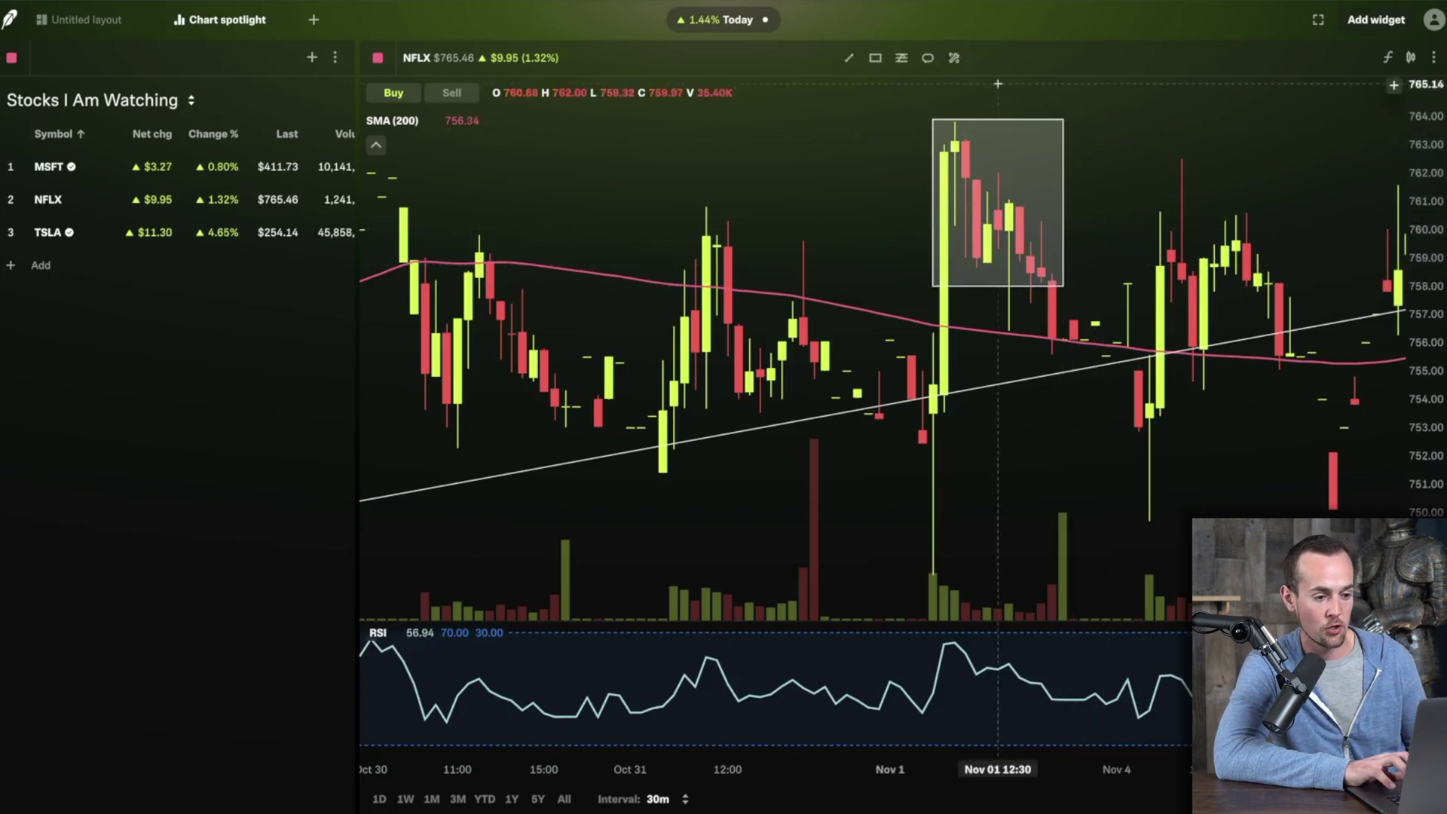
{"action": "scroll", "coordinate": [1105, 199], "scroll_direction": "down", "scroll_amount": 2}
{"action": "scroll", "coordinate": [1104, 199], "scroll_direction": "down", "scroll_amount": 4}
{"action": "scroll", "coordinate": [1100, 199], "scroll_direction": "up", "scroll_amount": 5}
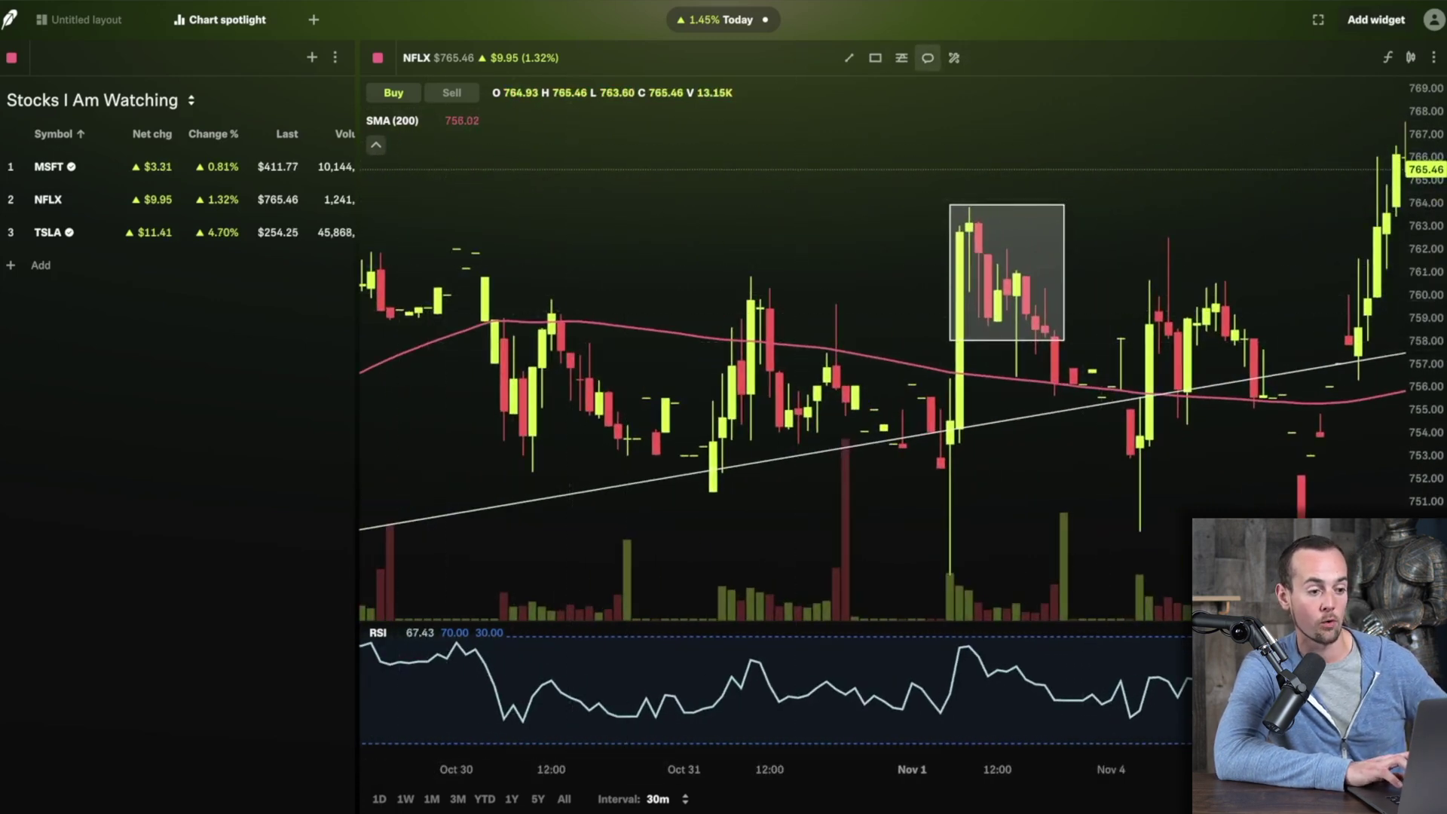
Step: Add a 'Detail For Later' text label beside the rectangle
{"action": "left_click", "coordinate": [927, 57]}
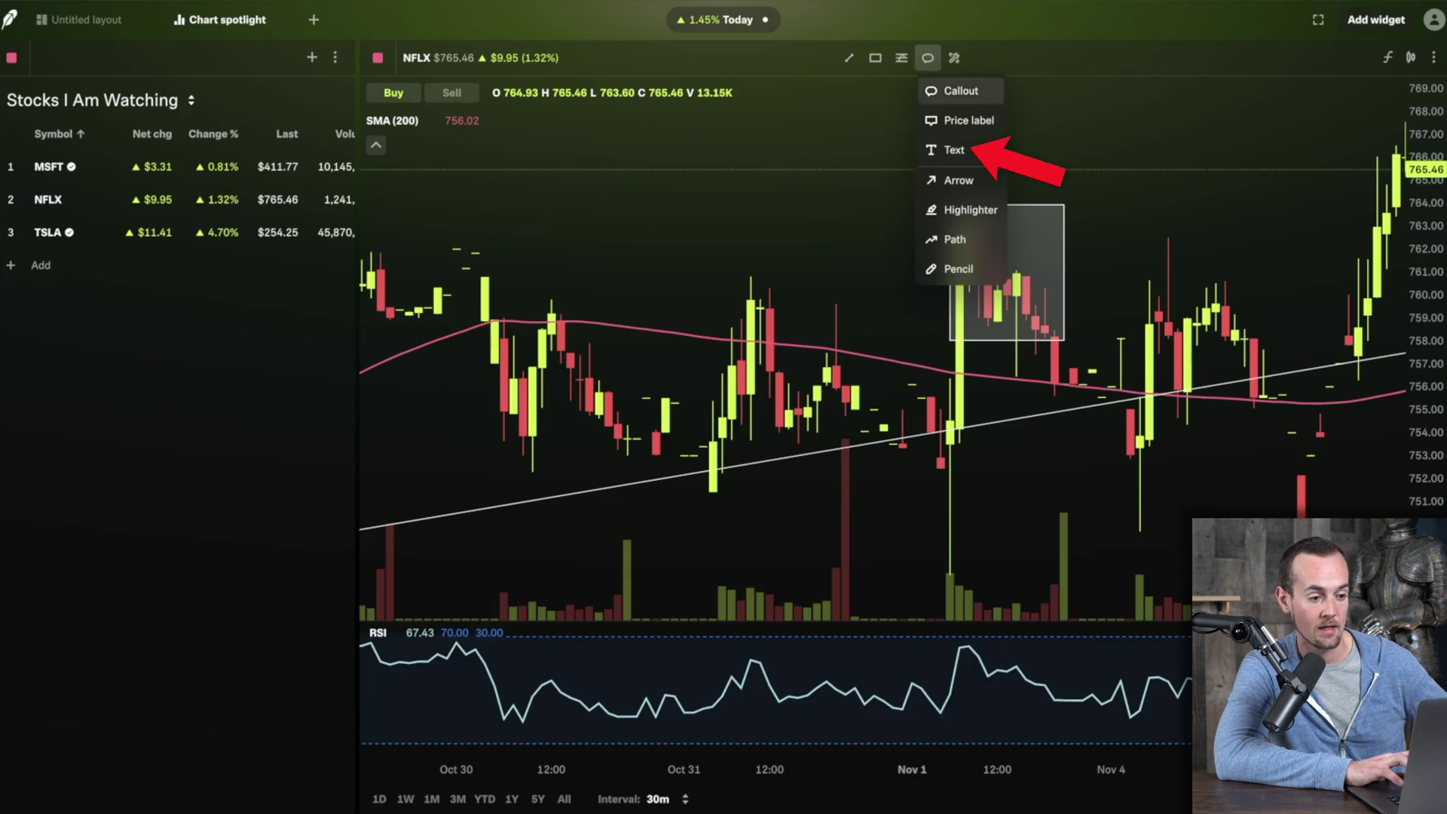
{"action": "left_click", "coordinate": [954, 149]}
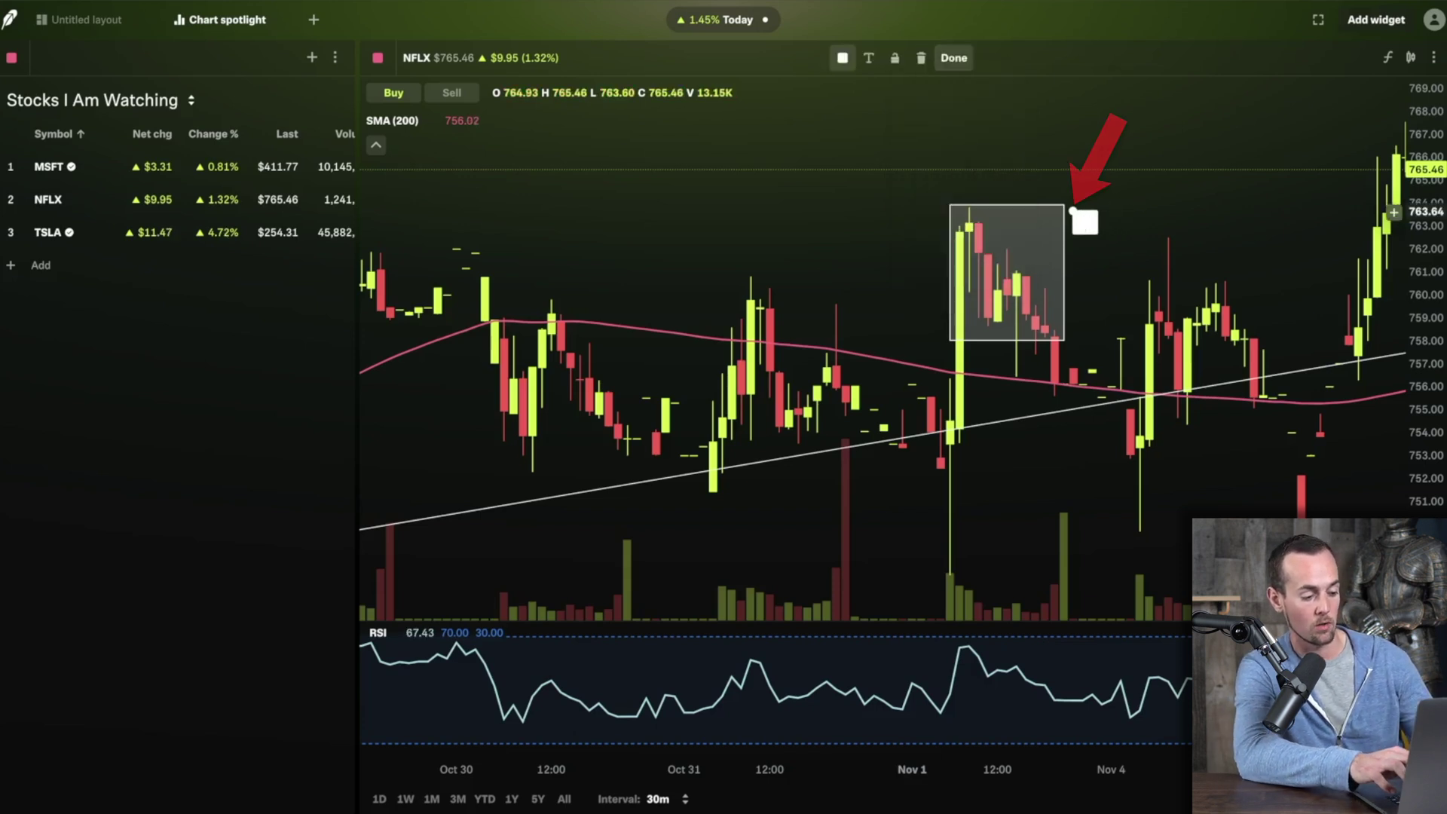
{"action": "type", "text": "Detail For Later"}
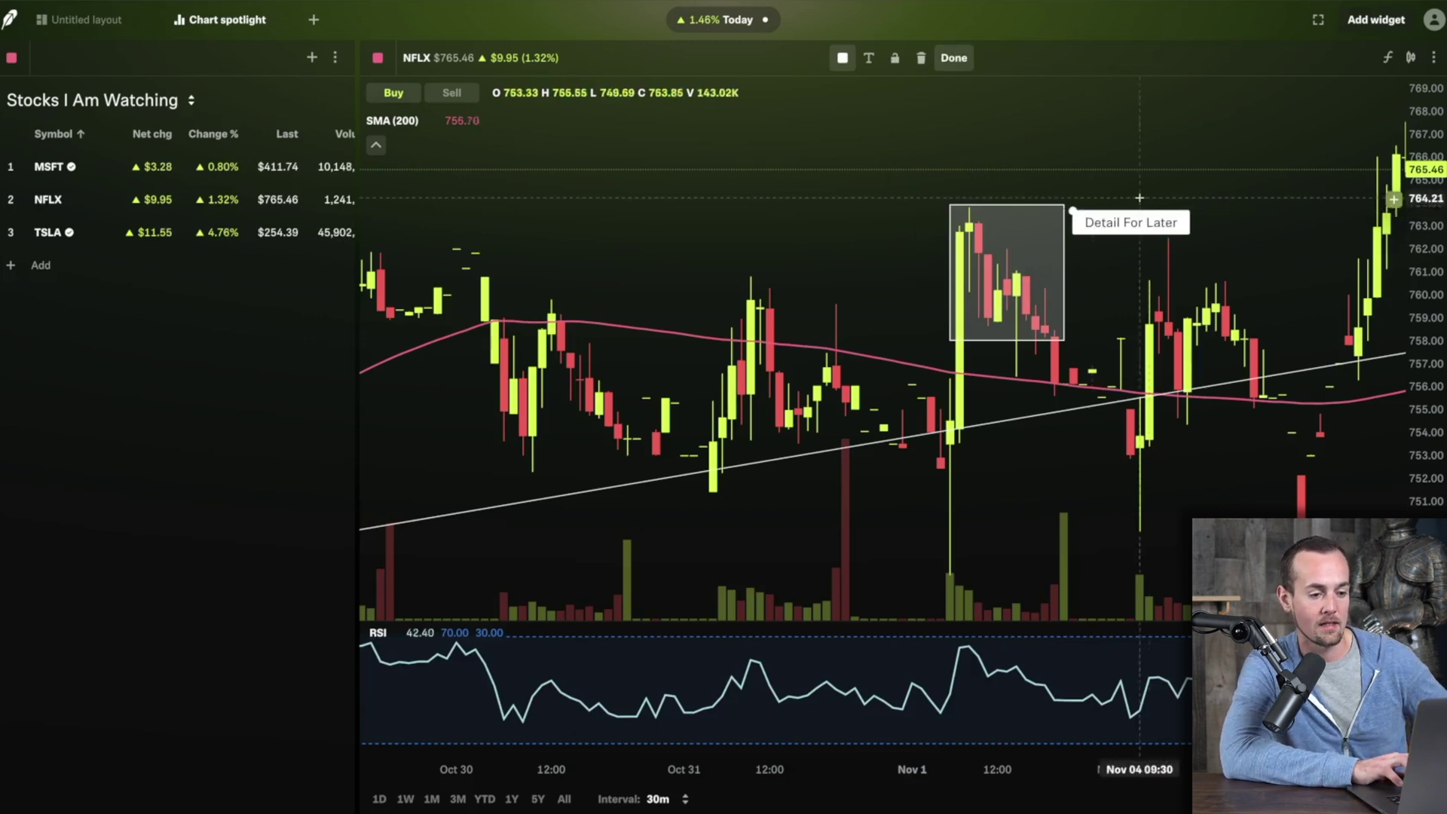
{"action": "left_click", "coordinate": [1253, 175]}
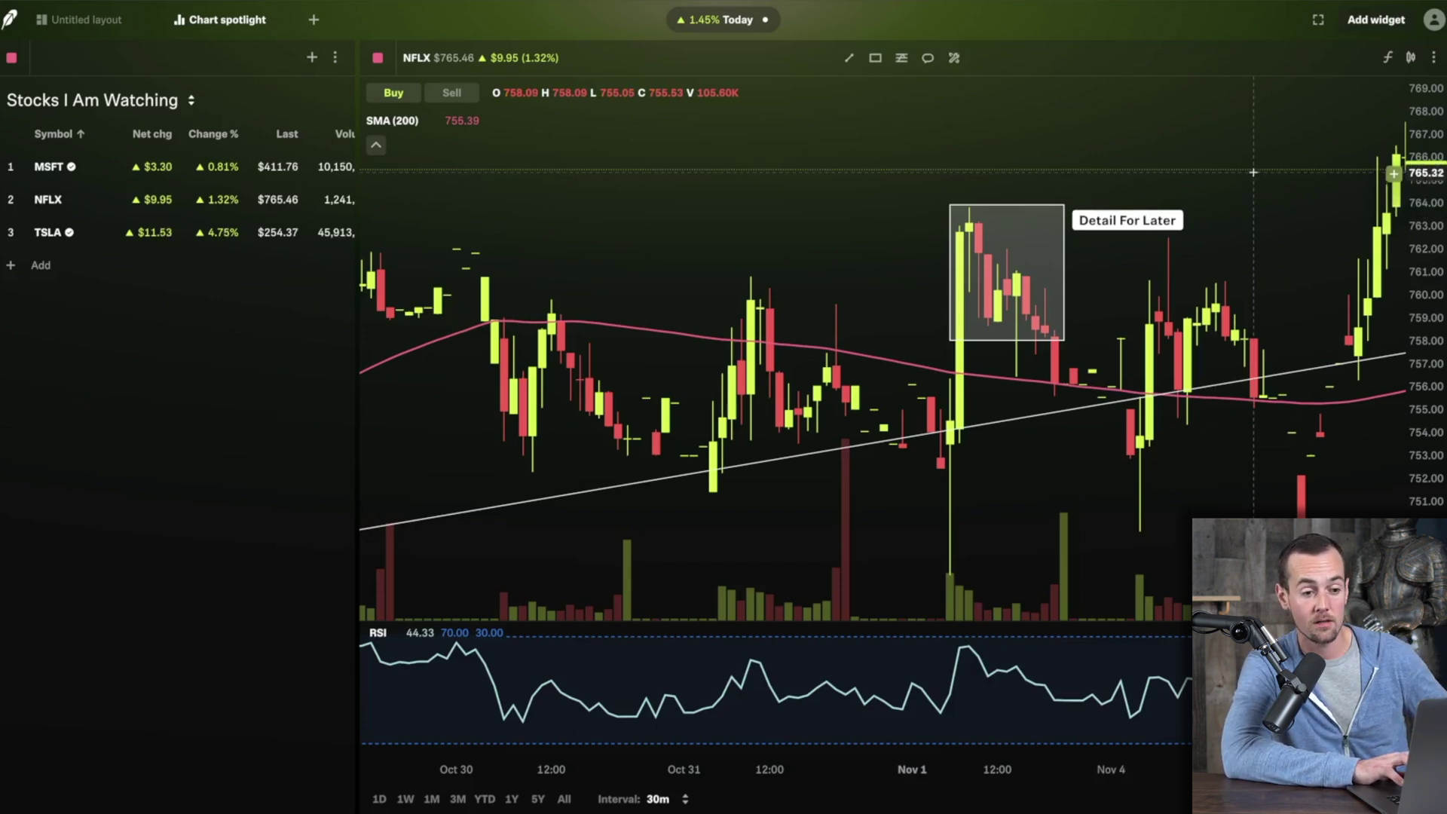
{"action": "left_click", "coordinate": [1409, 58]}
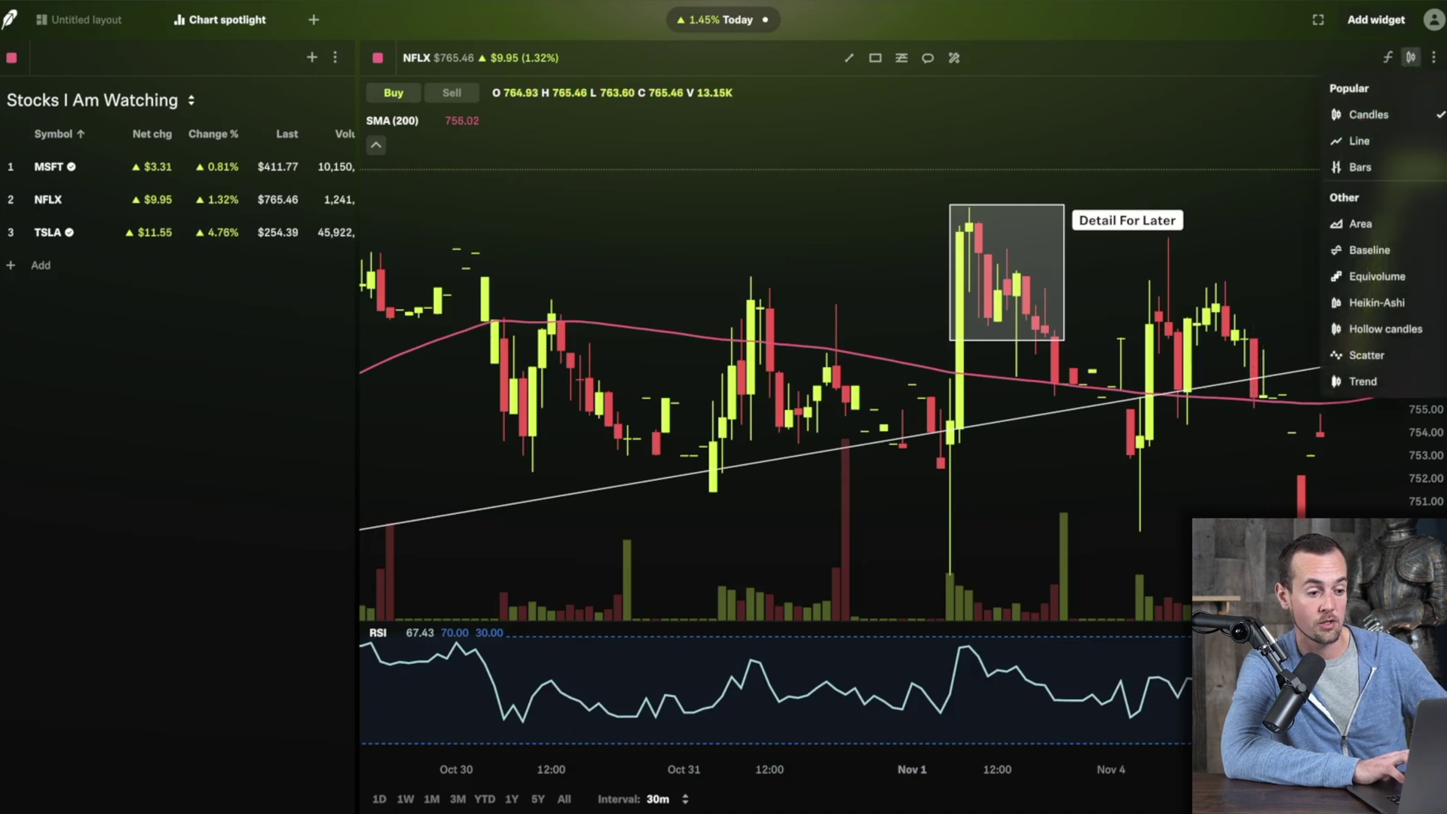
Step: Switch the NFLX chart to a line chart and delete all its drawings
{"action": "left_click", "coordinate": [1358, 141]}
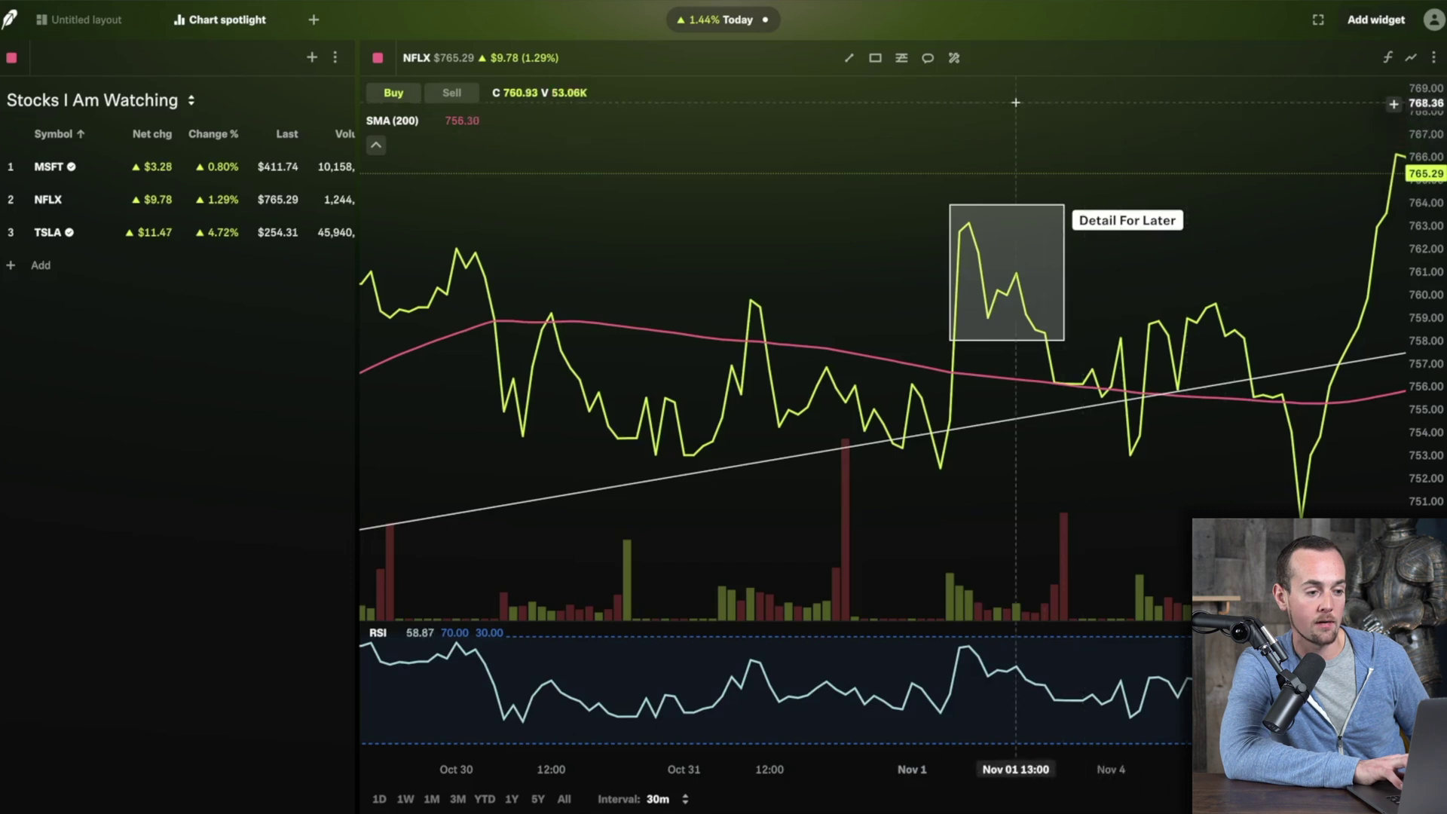
{"action": "left_click", "coordinate": [953, 57]}
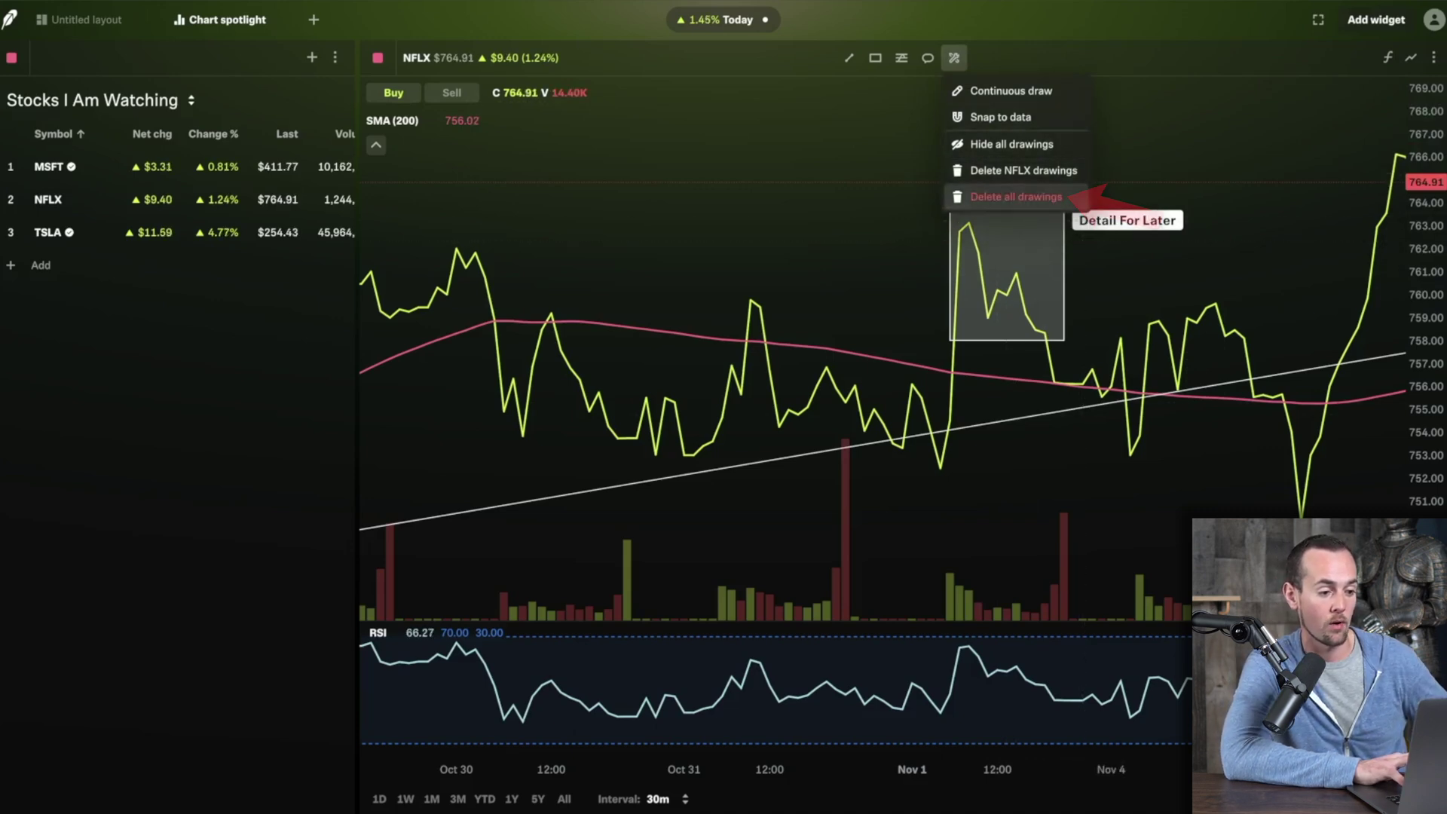
{"action": "left_click", "coordinate": [1005, 196]}
{"action": "key", "text": "Return"}
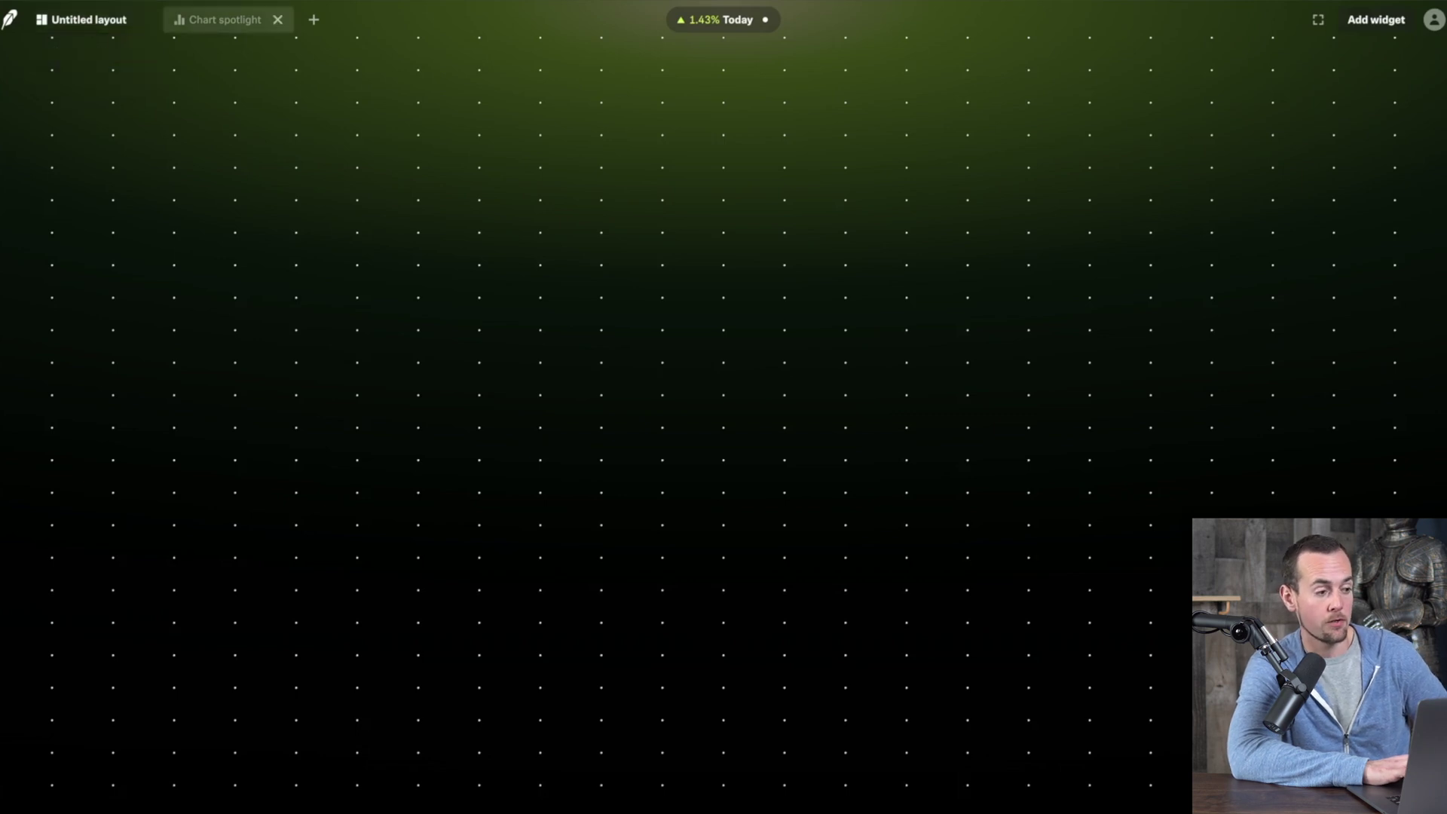
Step: Delete the Chart spotlight layout
{"action": "left_click", "coordinate": [313, 20]}
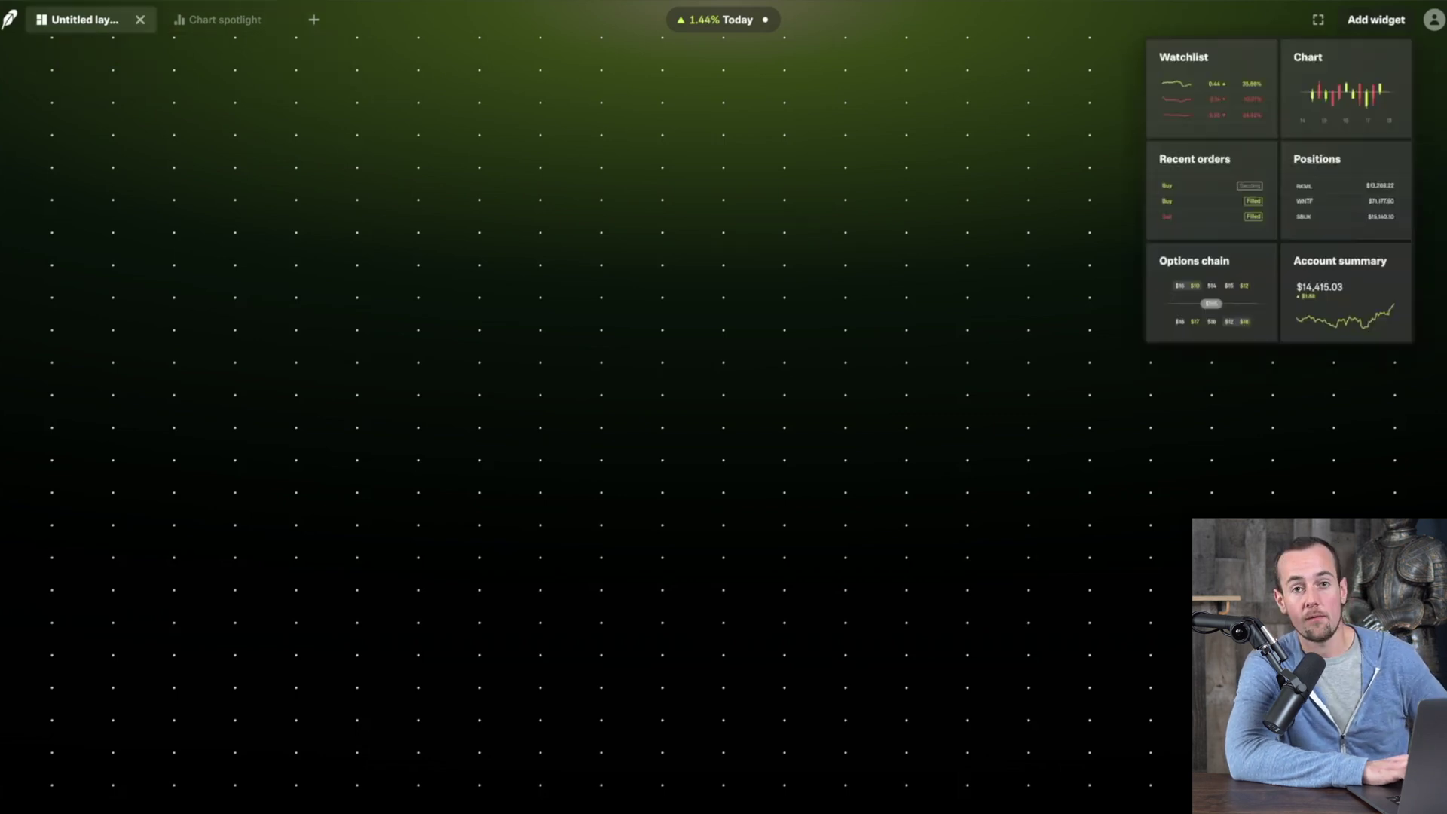
{"action": "left_click", "coordinate": [219, 20]}
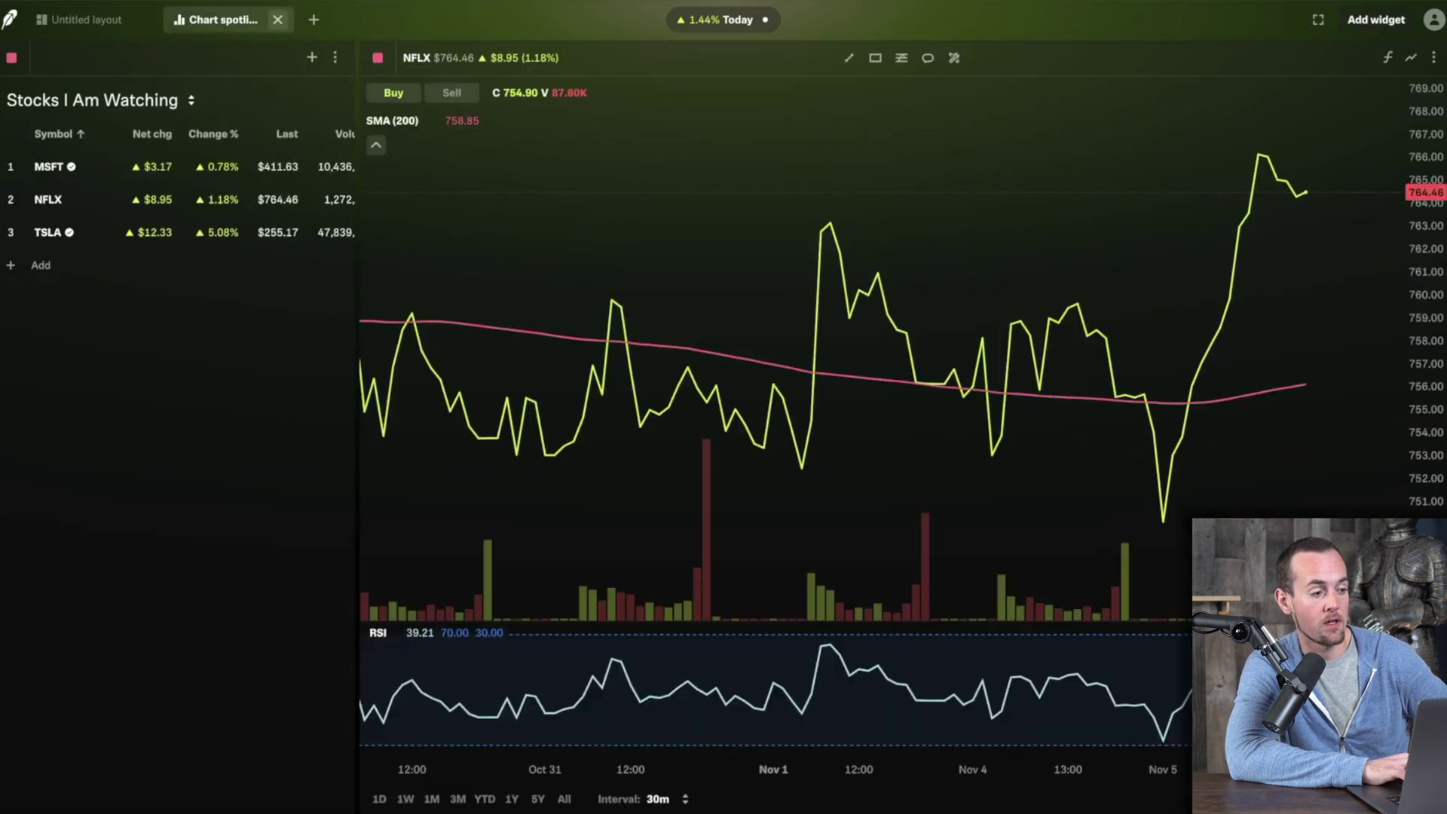
{"action": "left_click", "coordinate": [278, 20]}
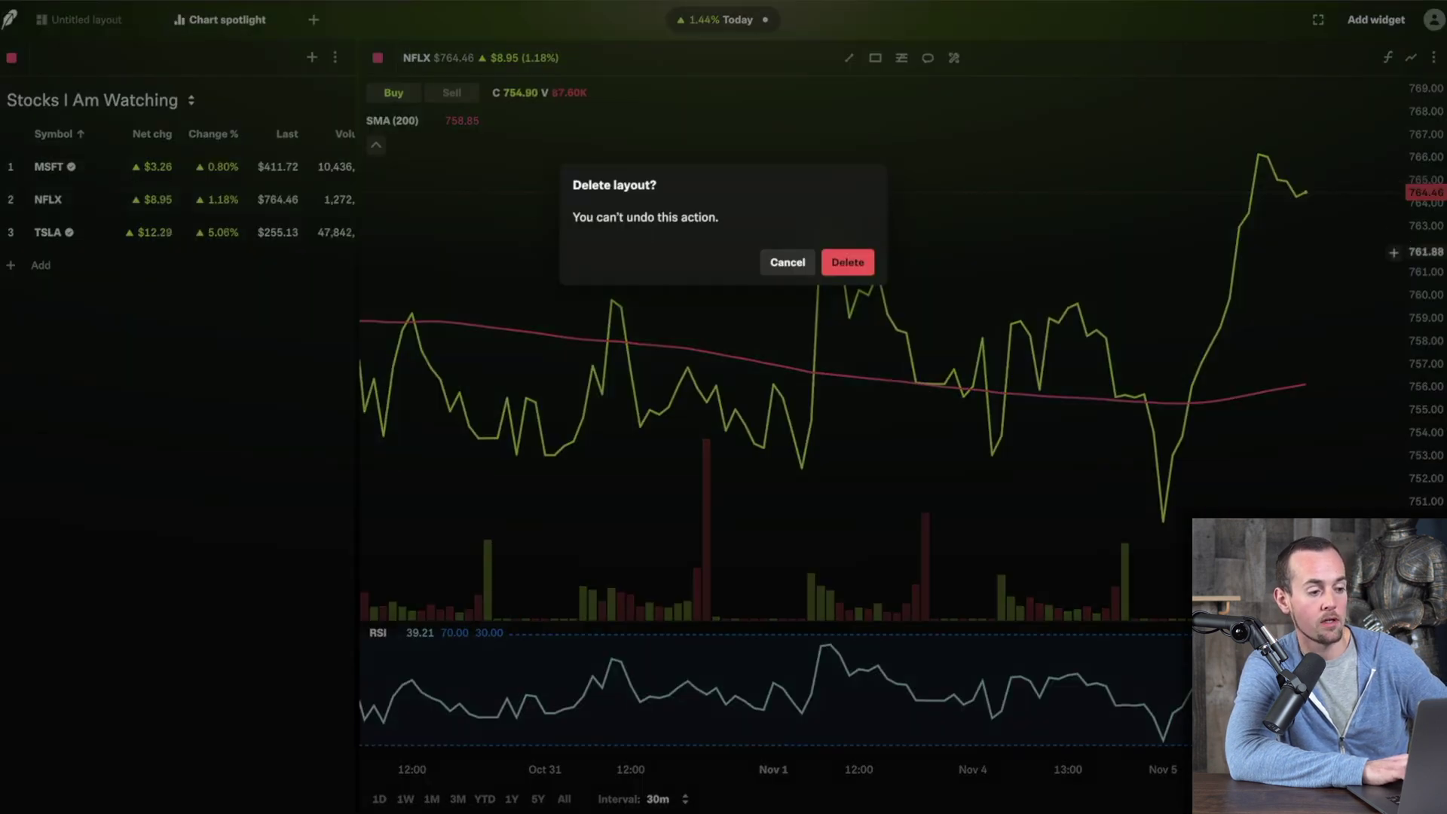
{"action": "key", "text": "Return"}
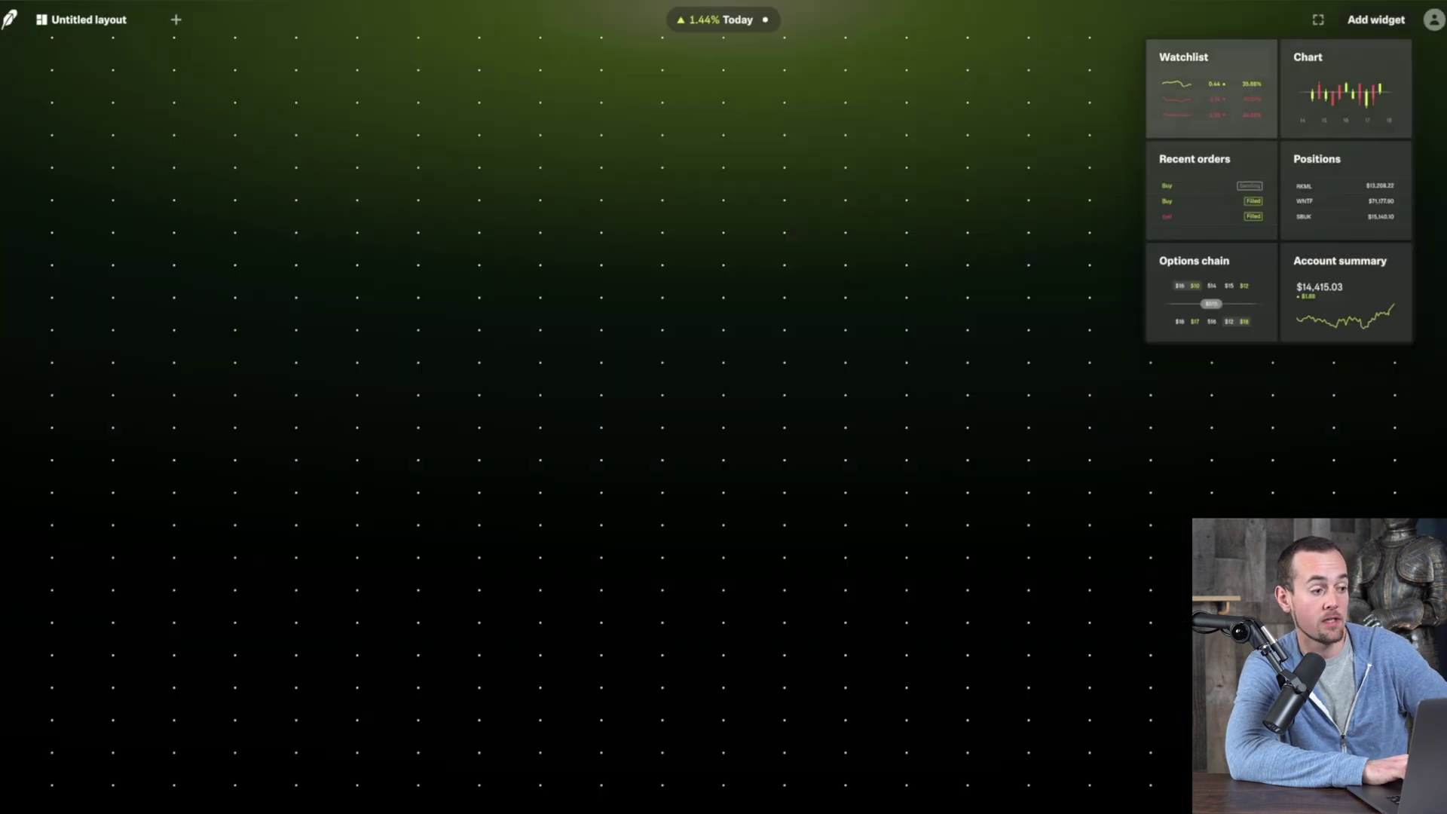
Step: Discard an extra blank layout and rename Untitled layout to a personal trading-view title
{"action": "left_click", "coordinate": [175, 20]}
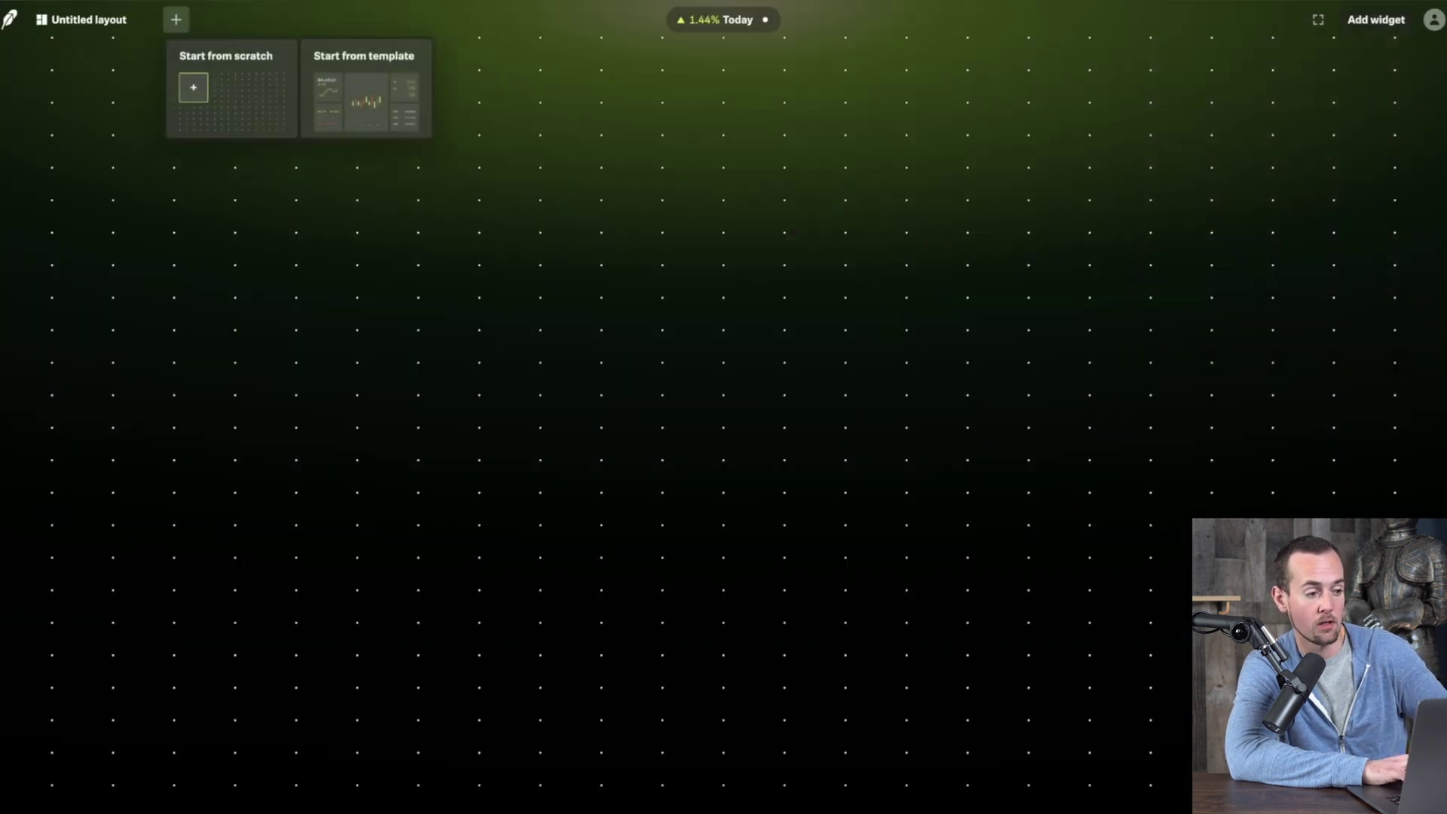
{"action": "left_click", "coordinate": [192, 87]}
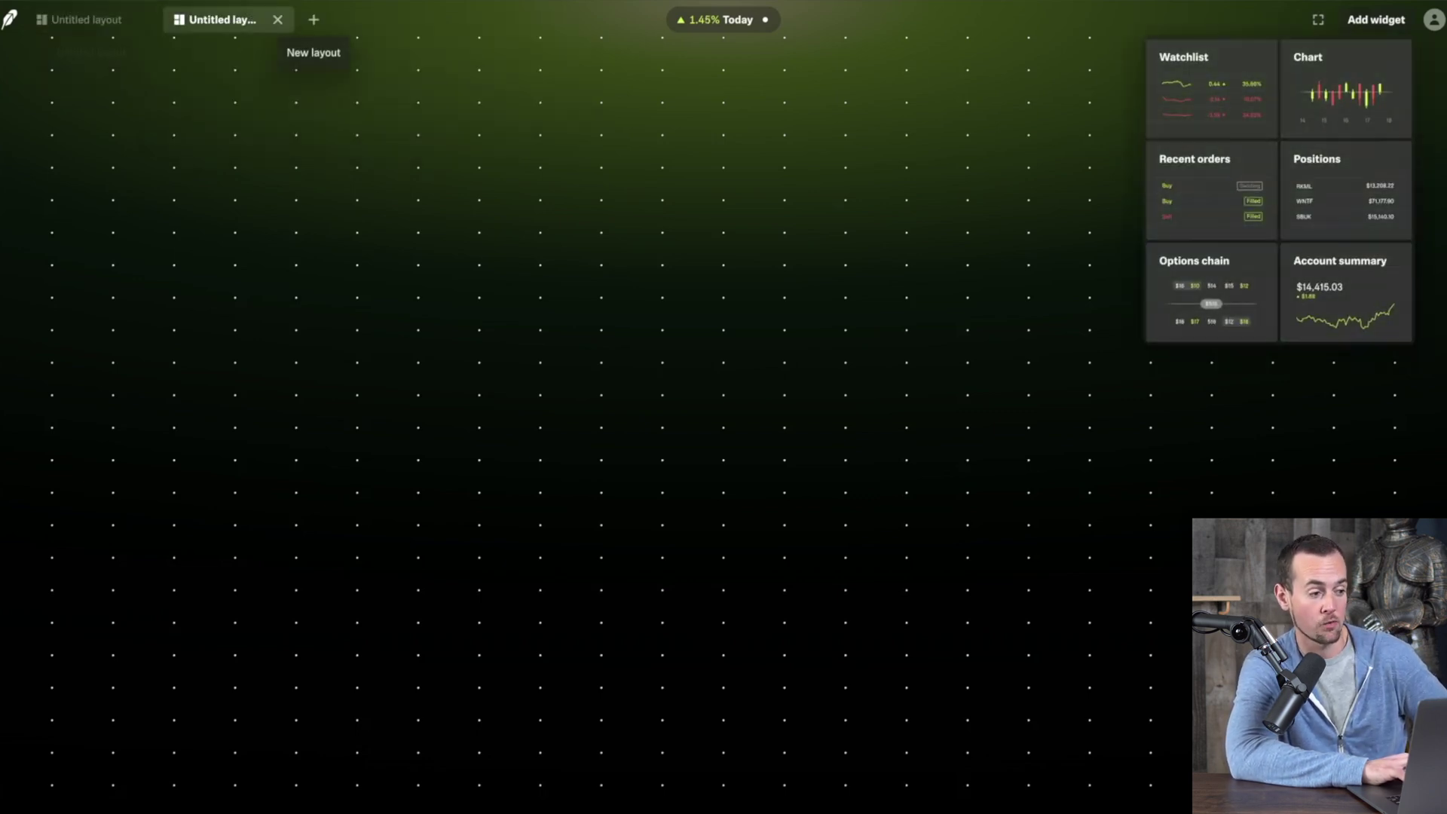
{"action": "left_click", "coordinate": [277, 19]}
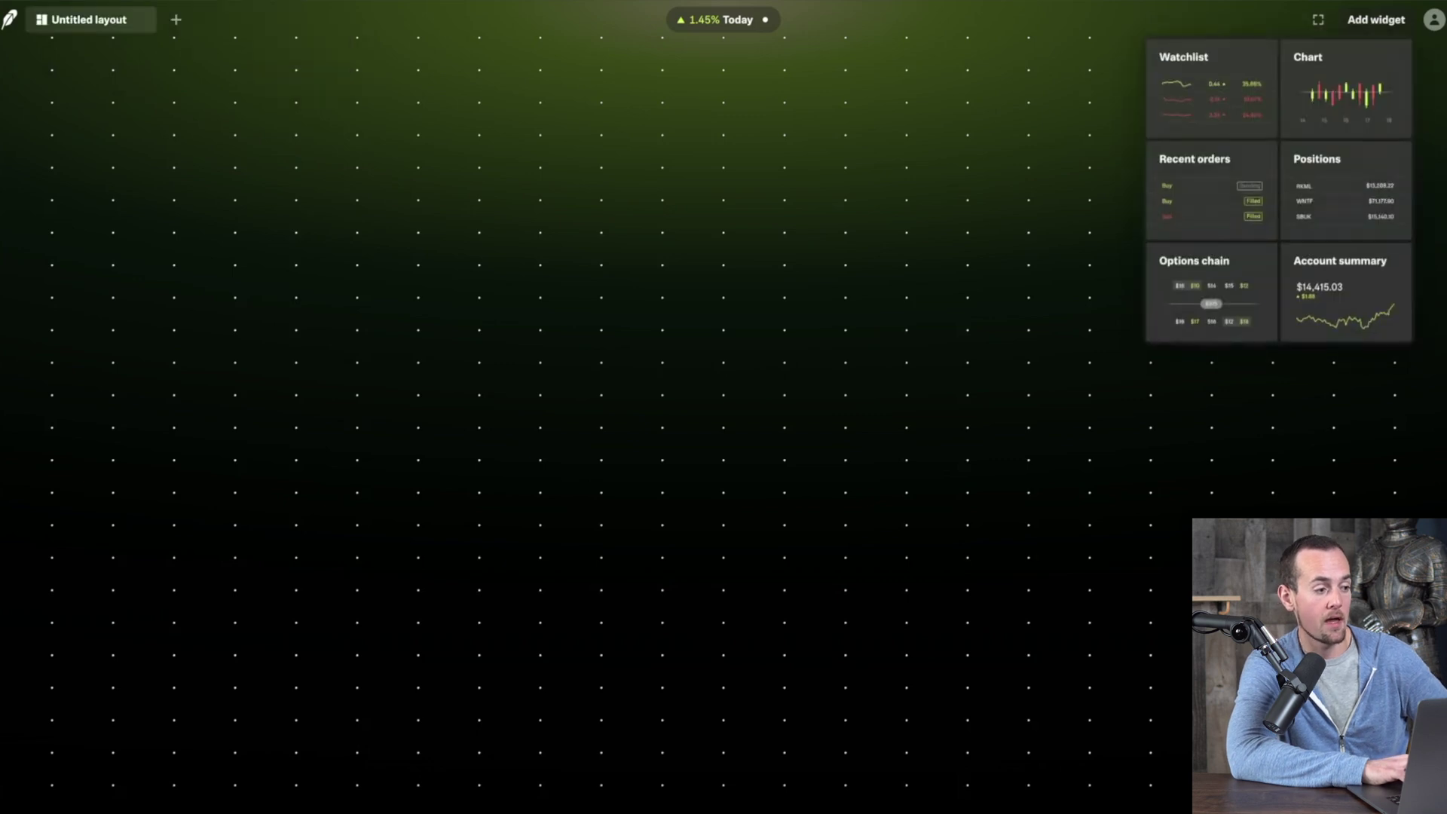
{"action": "double_click", "coordinate": [90, 19]}
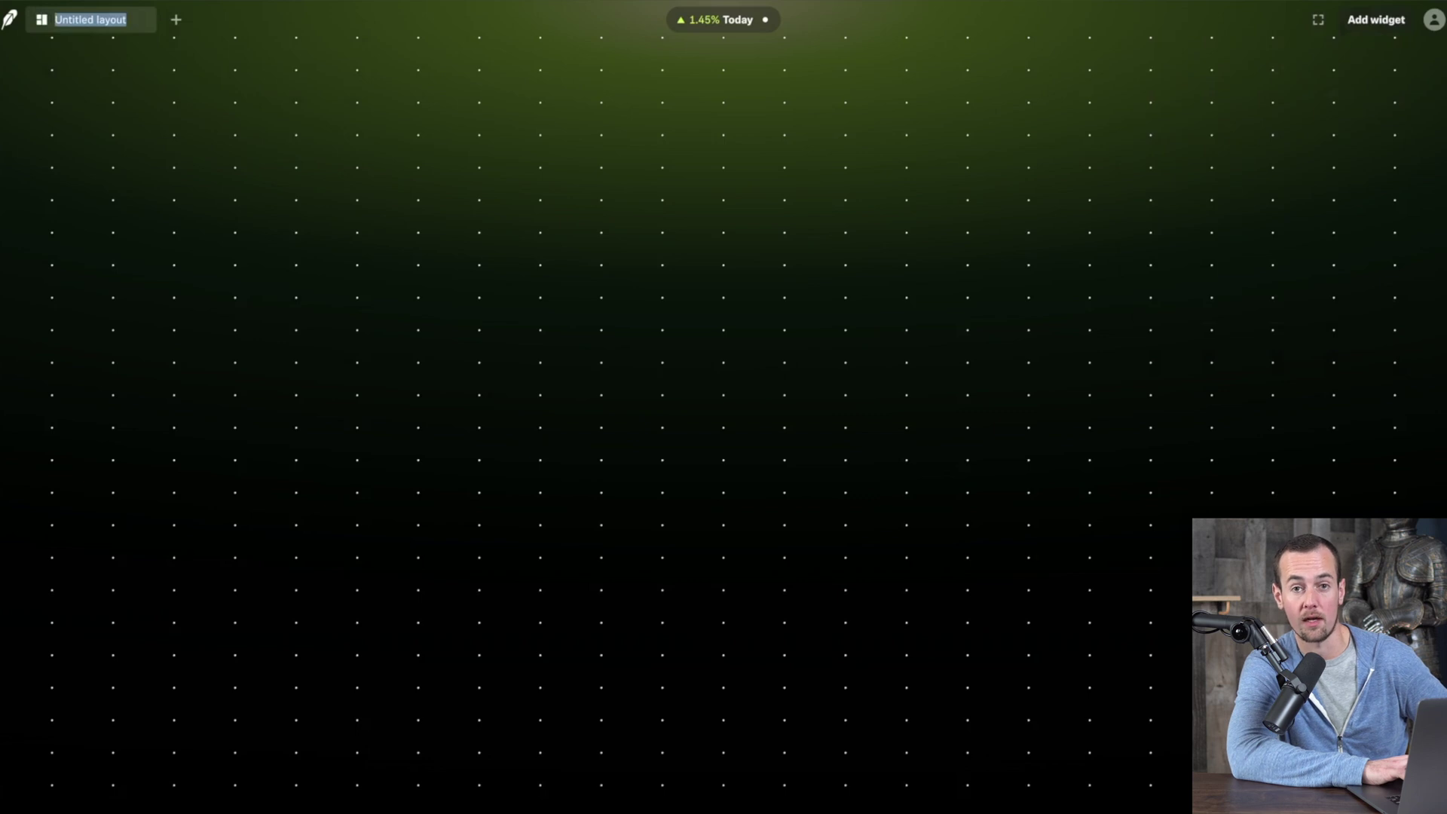
{"action": "type", "text": "Ryan's Trading View"}
{"action": "key", "text": "Return"}
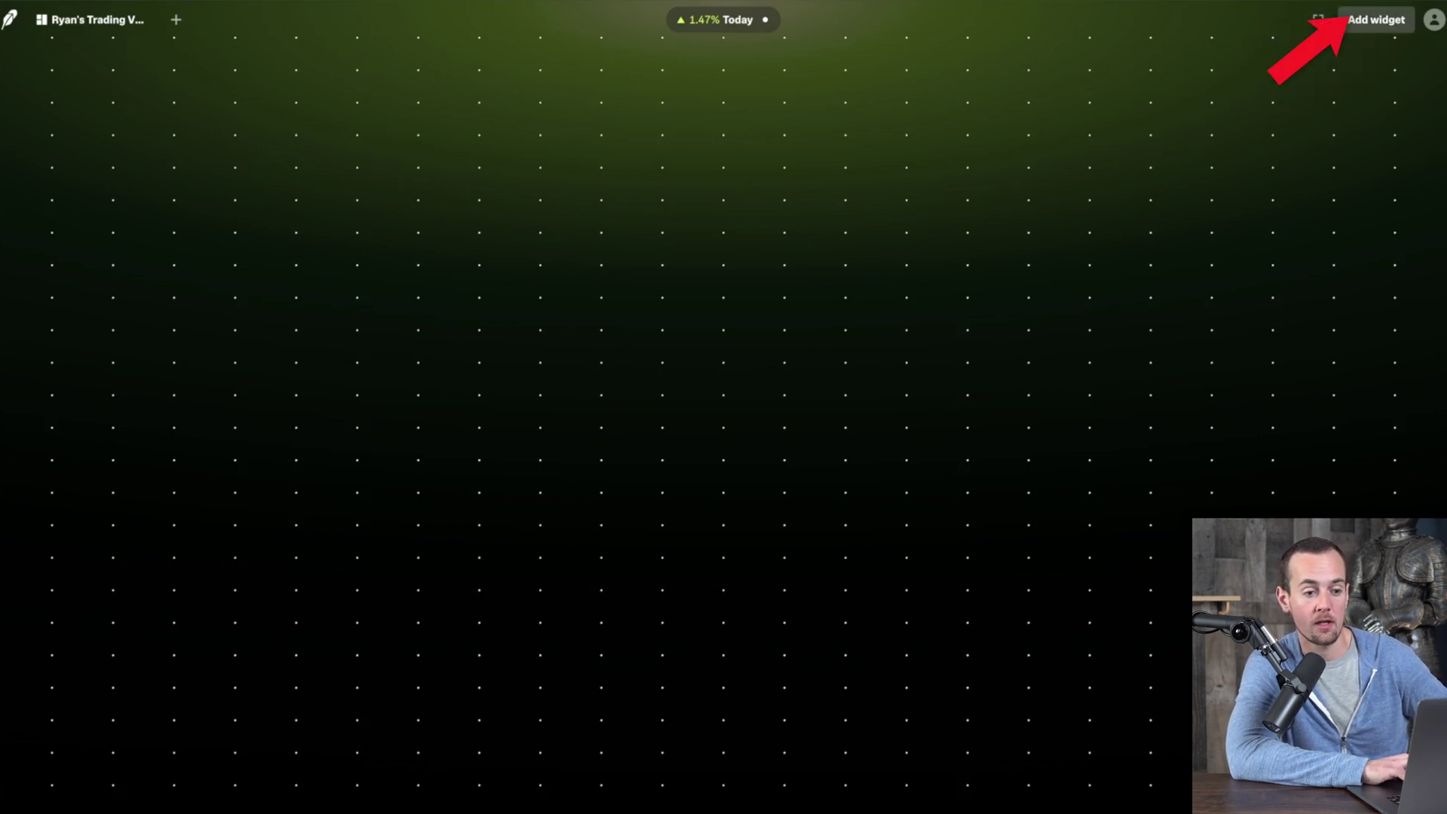
Step: Add an Account summary widget, then briefly mask and reveal its balances
{"action": "left_click", "coordinate": [1375, 20]}
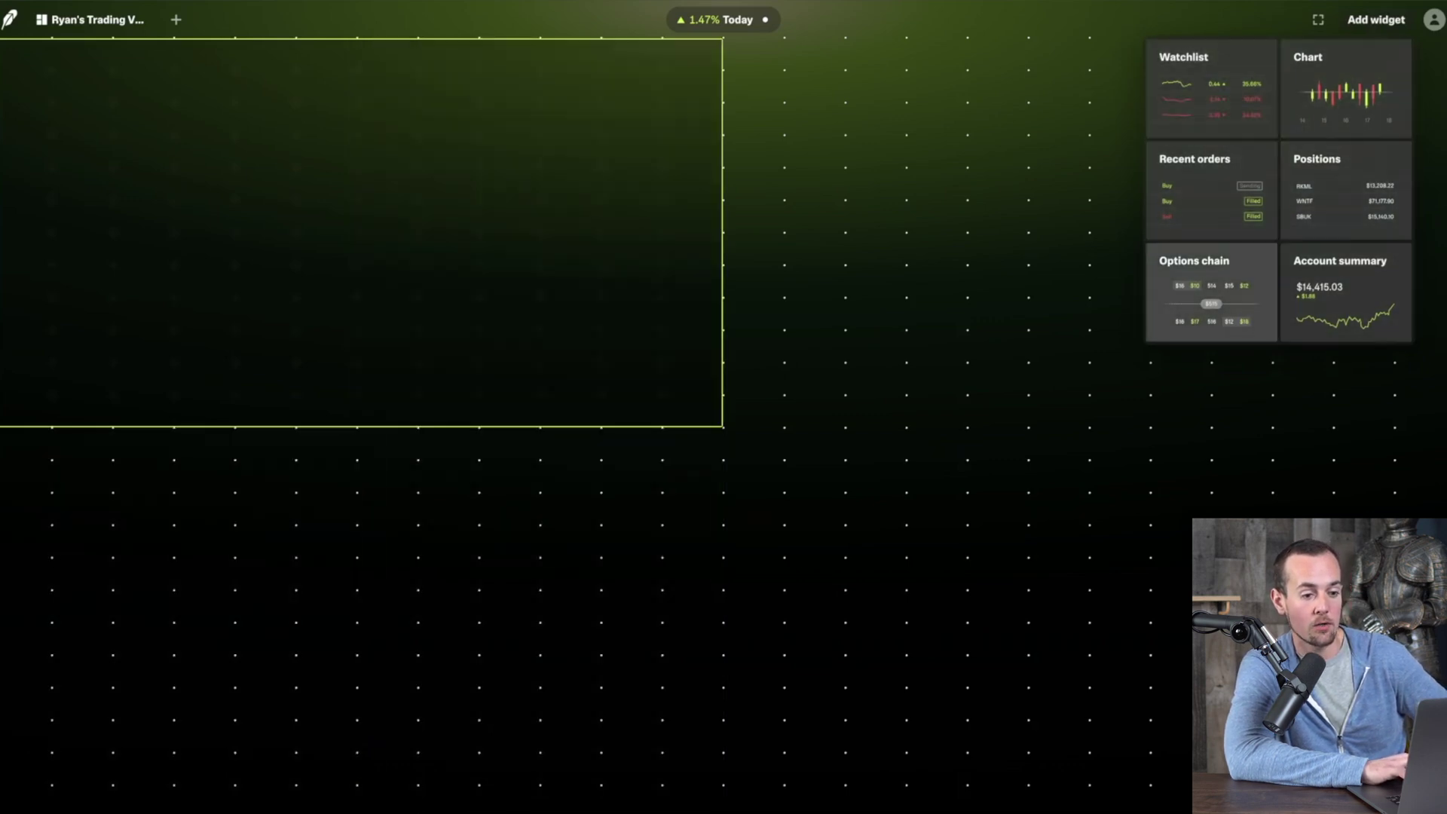
{"action": "left_click", "coordinate": [1340, 294]}
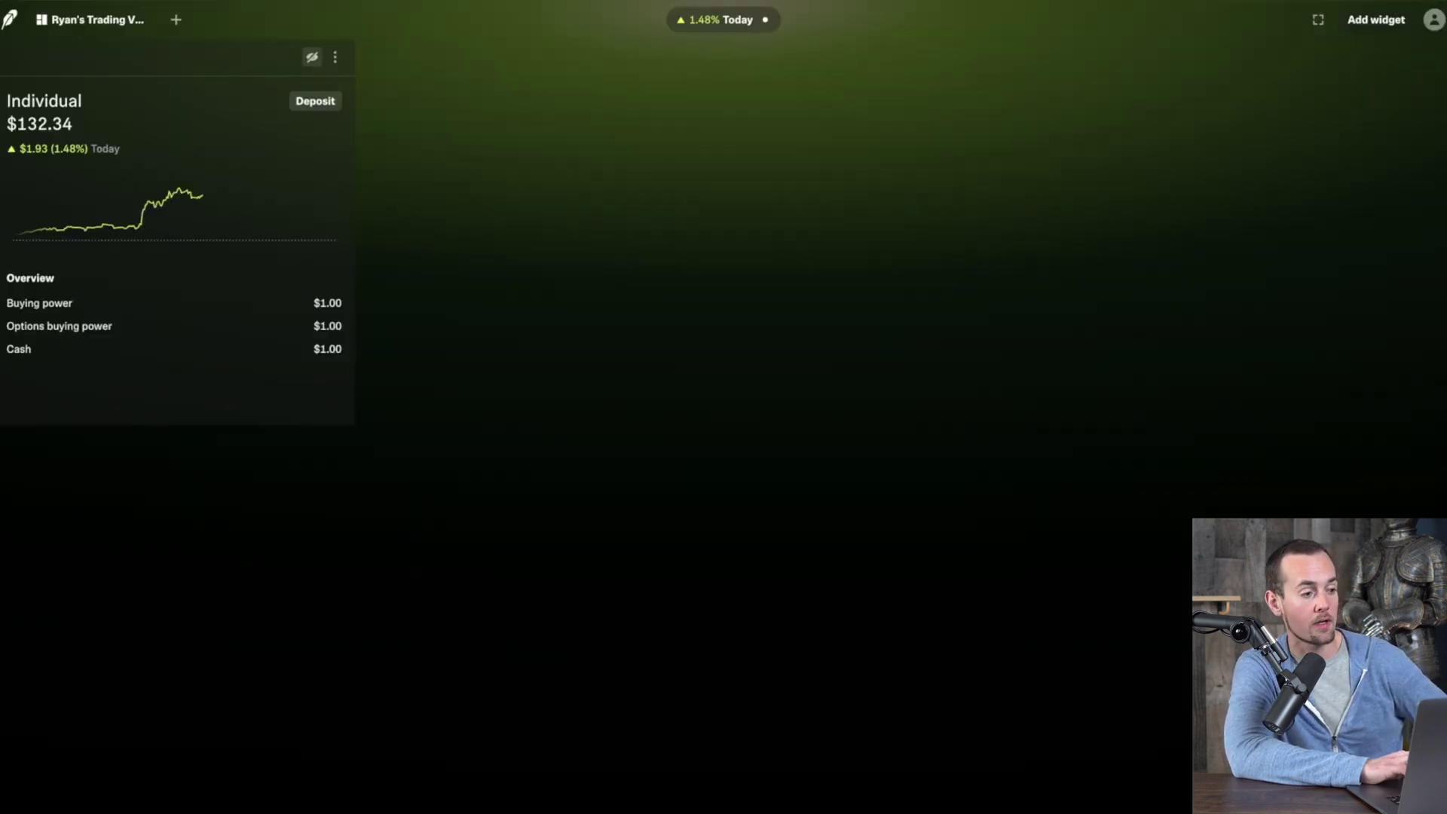
{"action": "left_click", "coordinate": [311, 57]}
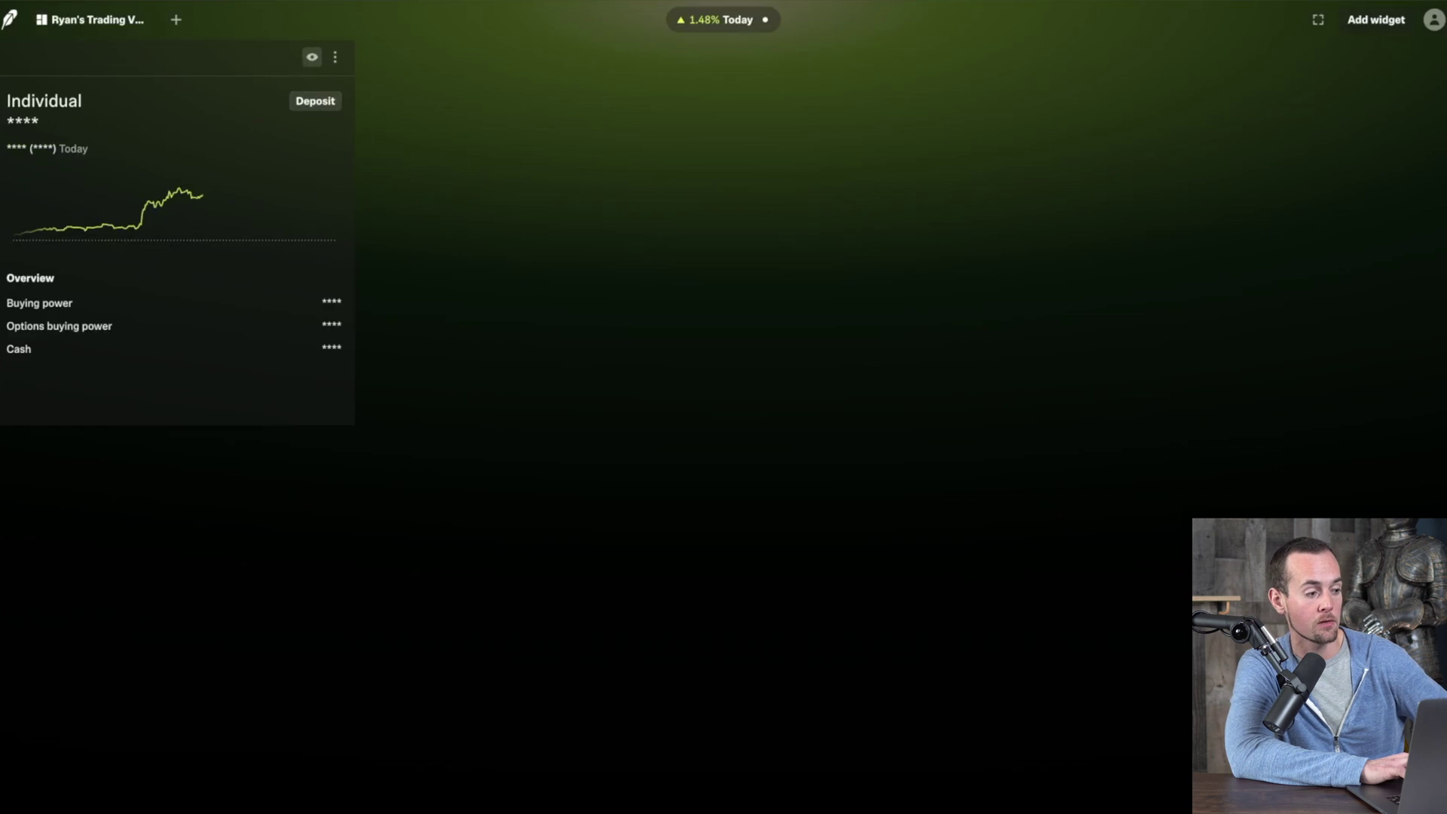
{"action": "left_click", "coordinate": [311, 57]}
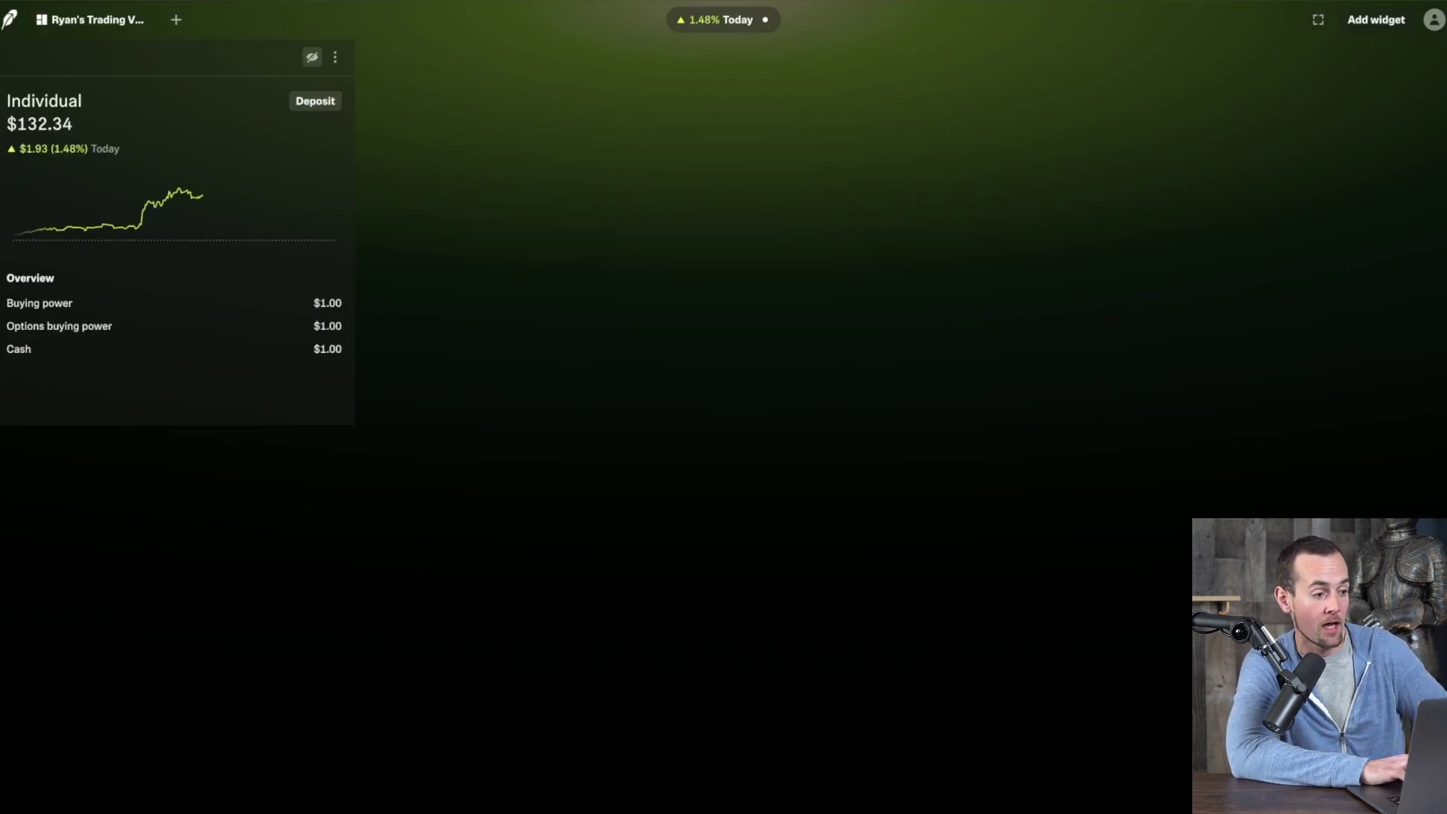
Step: Show the Day trades and Trading P&L sections in the account widget
{"action": "left_click", "coordinate": [334, 56]}
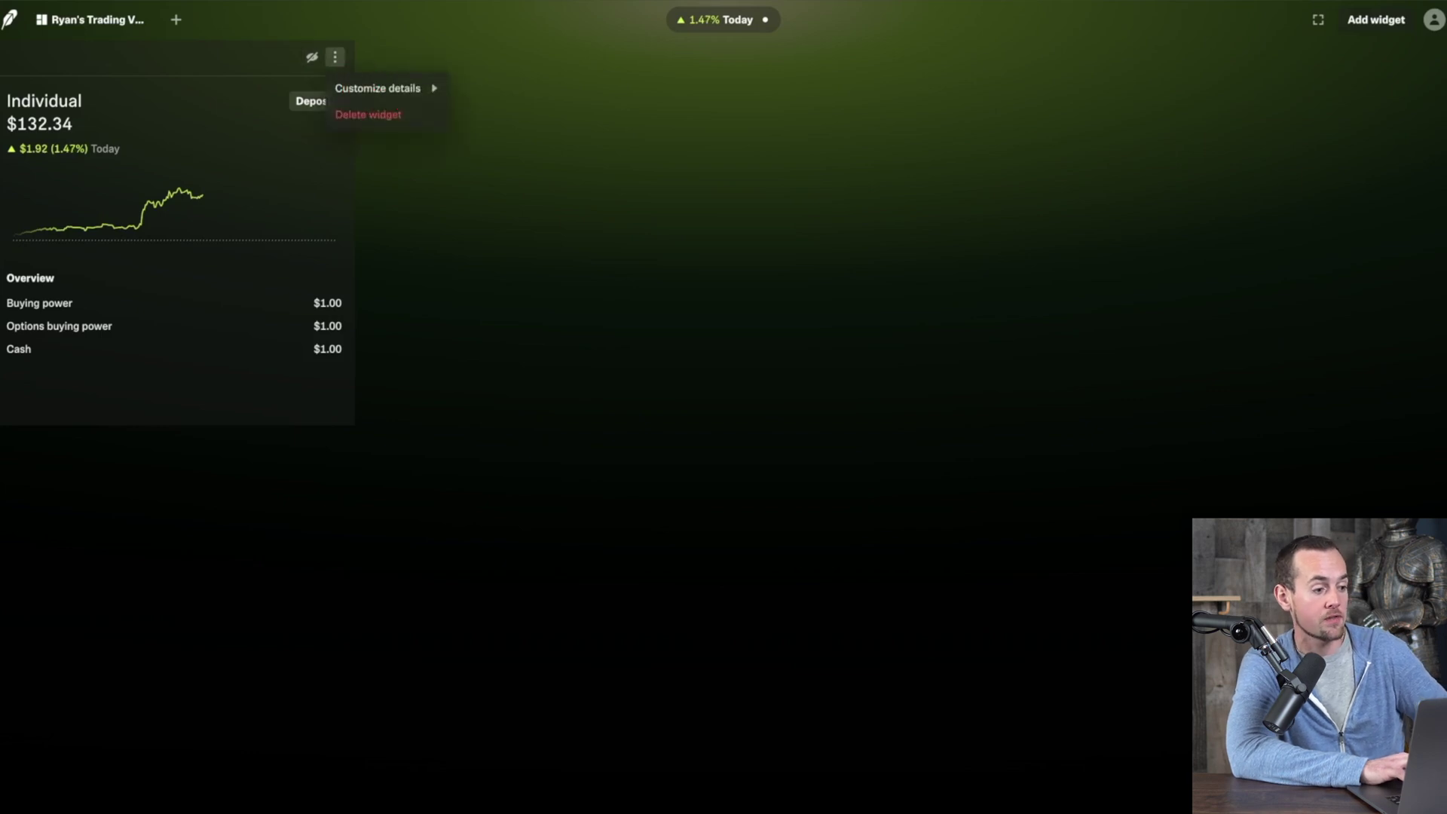
{"action": "mouse_move", "coordinate": [377, 89]}
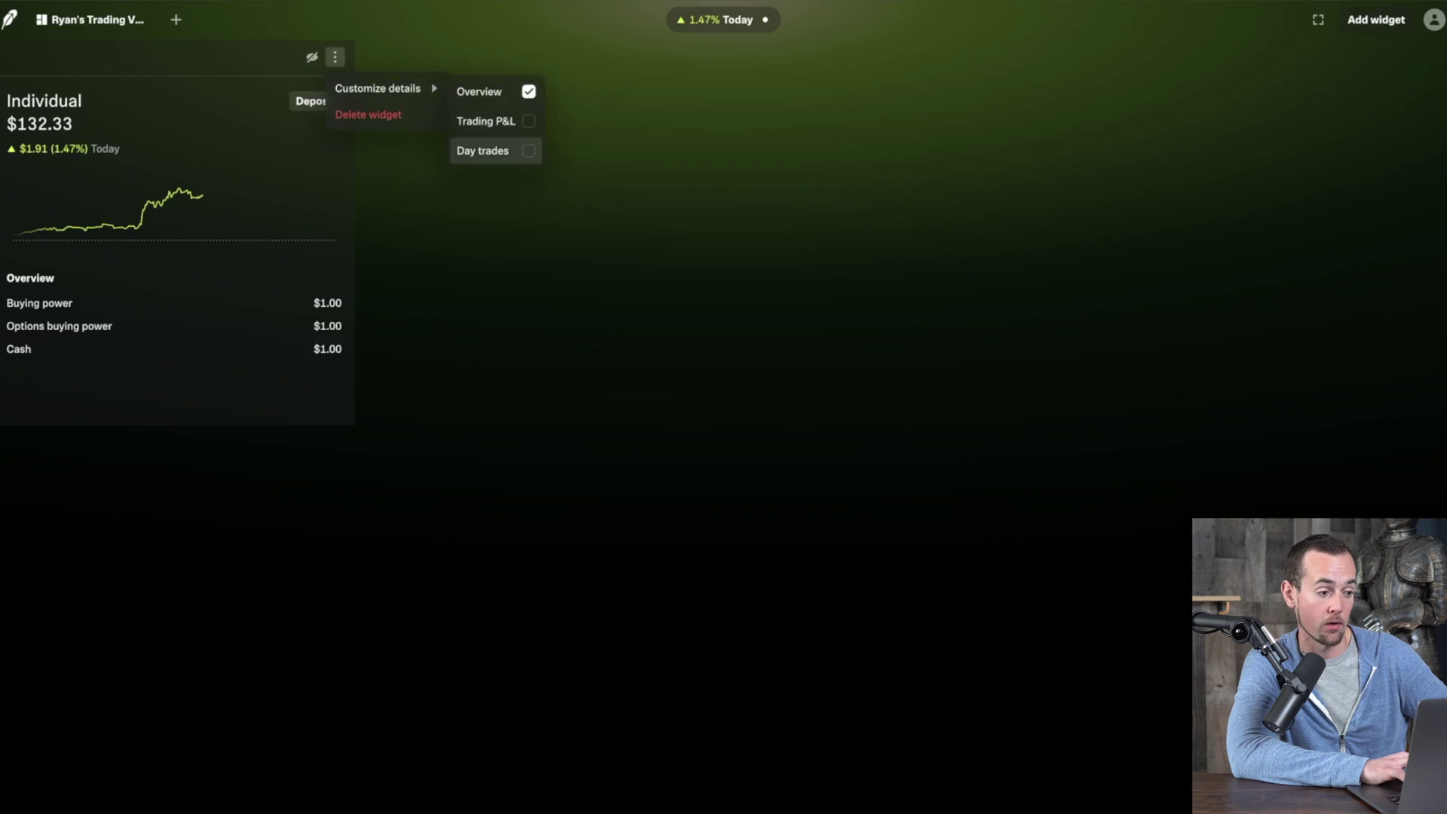
{"action": "left_click", "coordinate": [528, 150]}
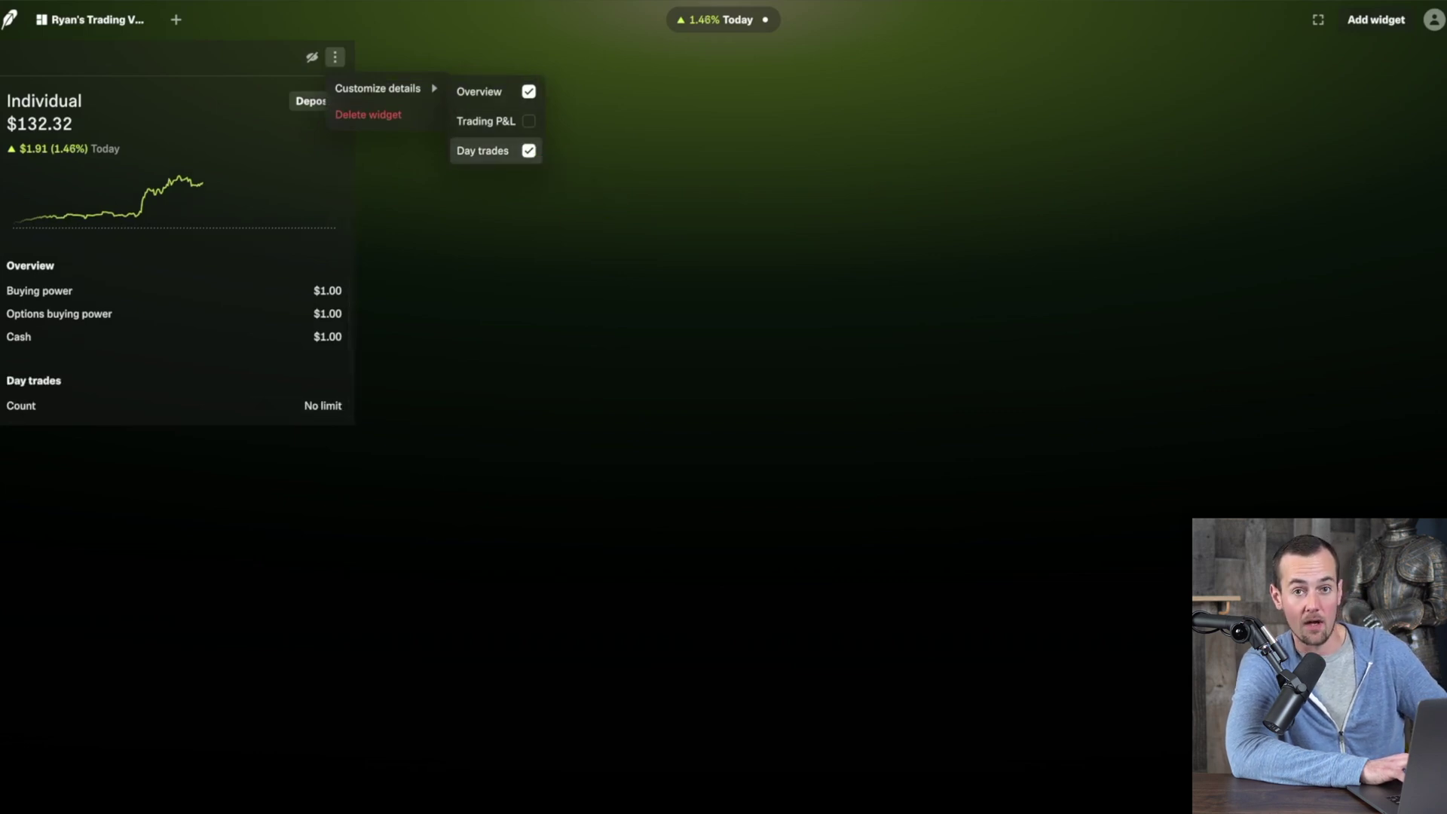
{"action": "left_click", "coordinate": [528, 120]}
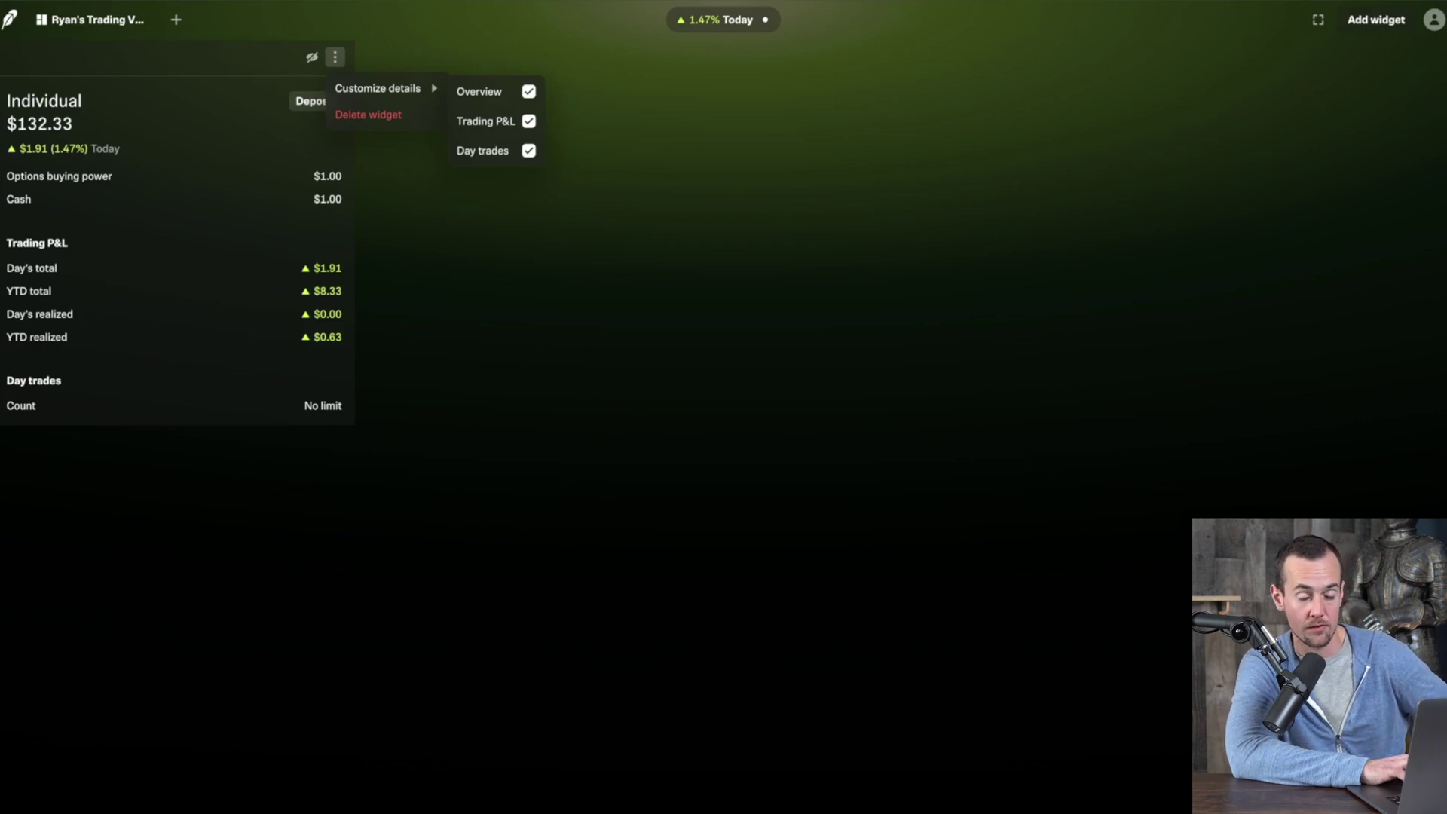
{"action": "scroll", "coordinate": [173, 302], "scroll_direction": "up", "scroll_amount": 3}
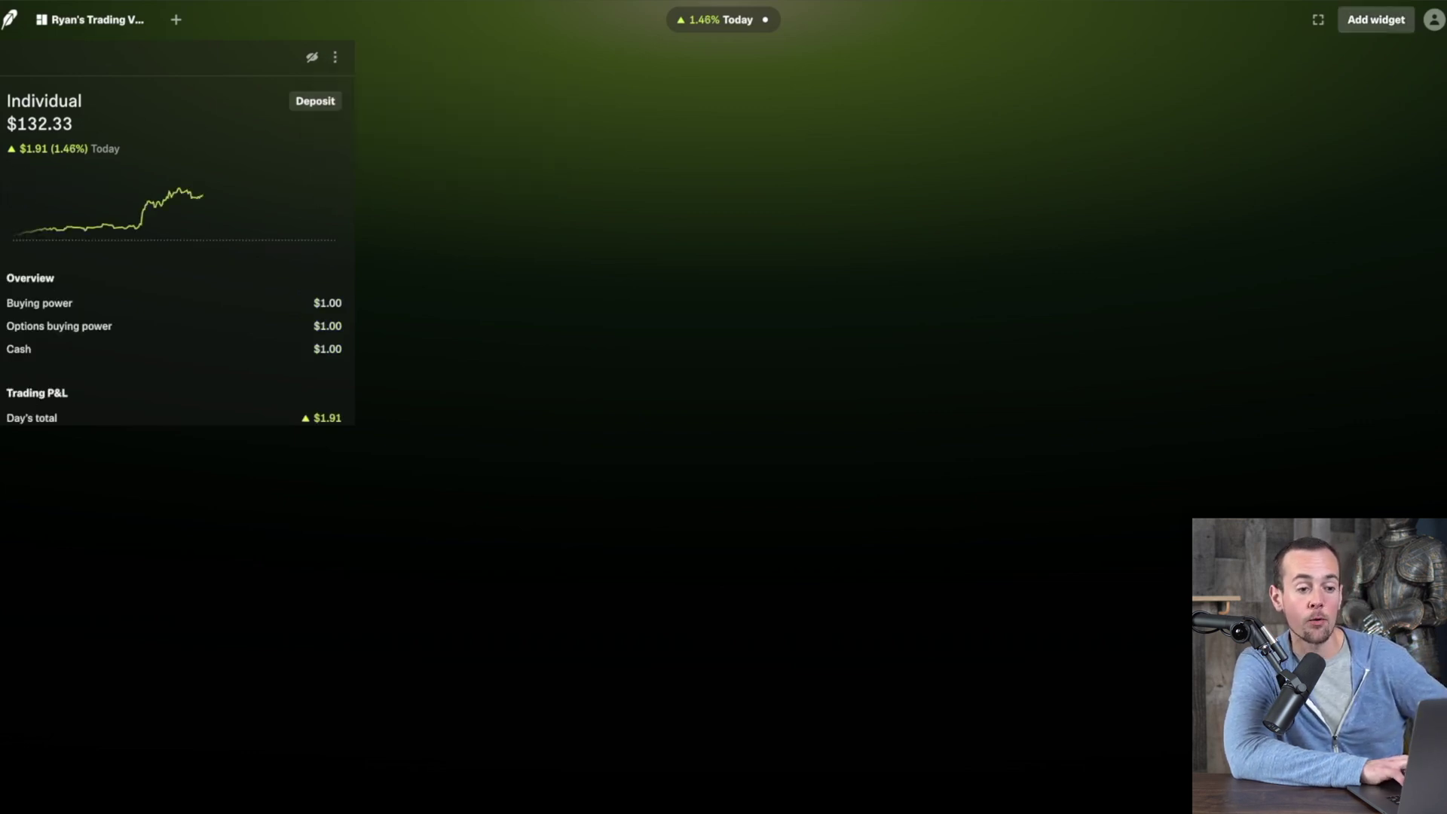
{"action": "left_click", "coordinate": [1376, 19]}
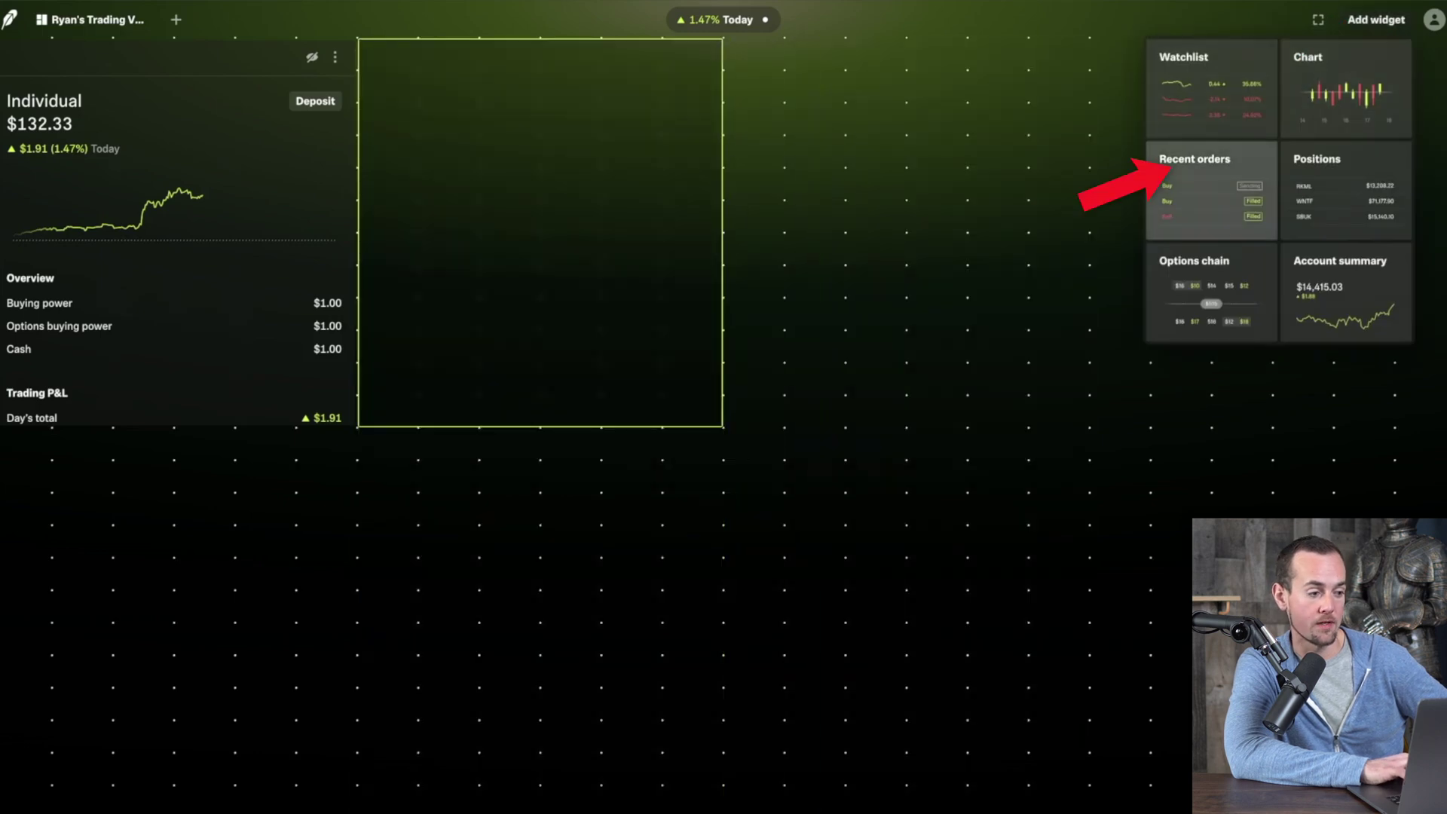
Step: Add a Recent orders widget and look over its order filter options
{"action": "left_click", "coordinate": [1211, 188]}
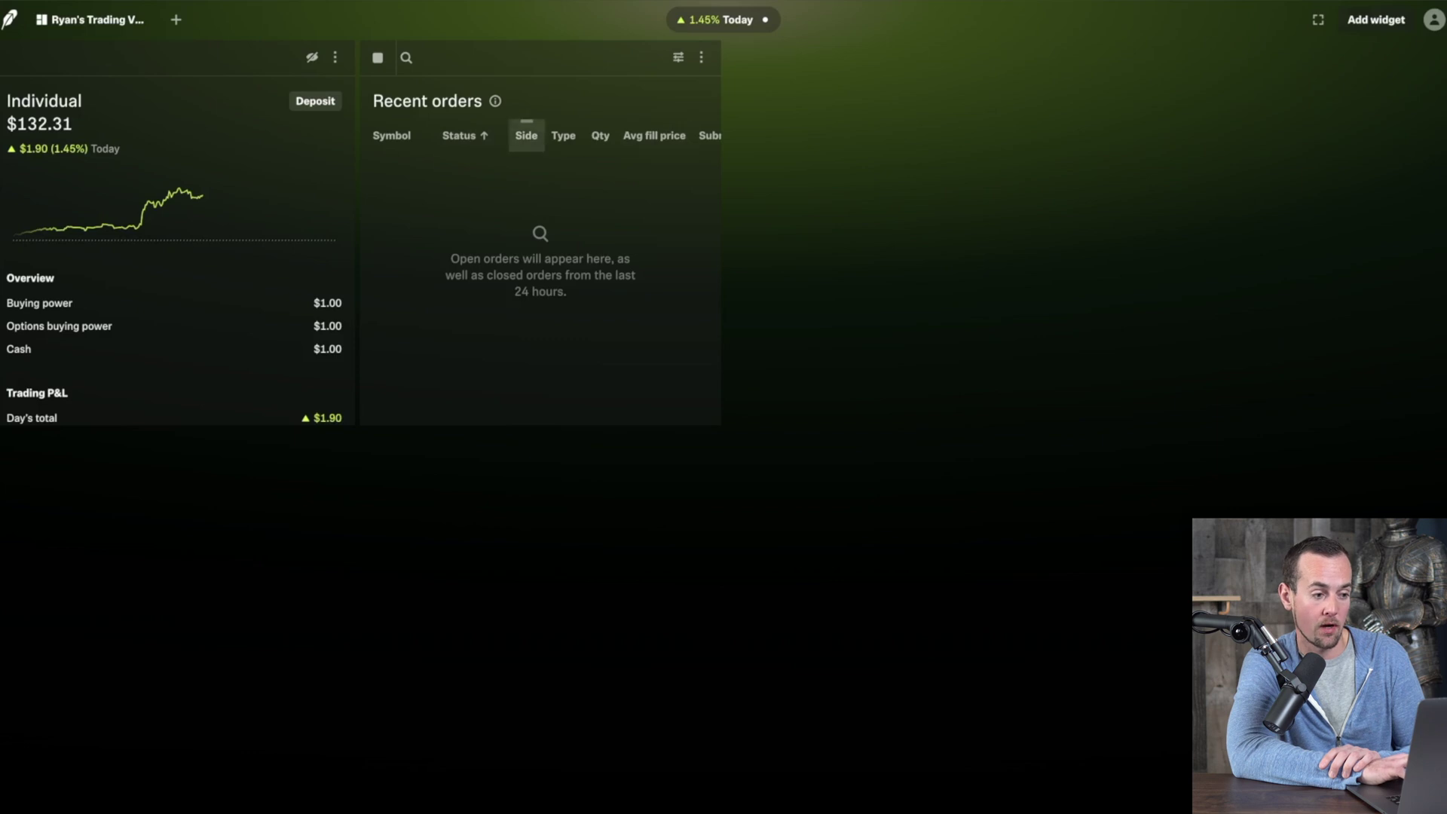
{"action": "left_click", "coordinate": [678, 58]}
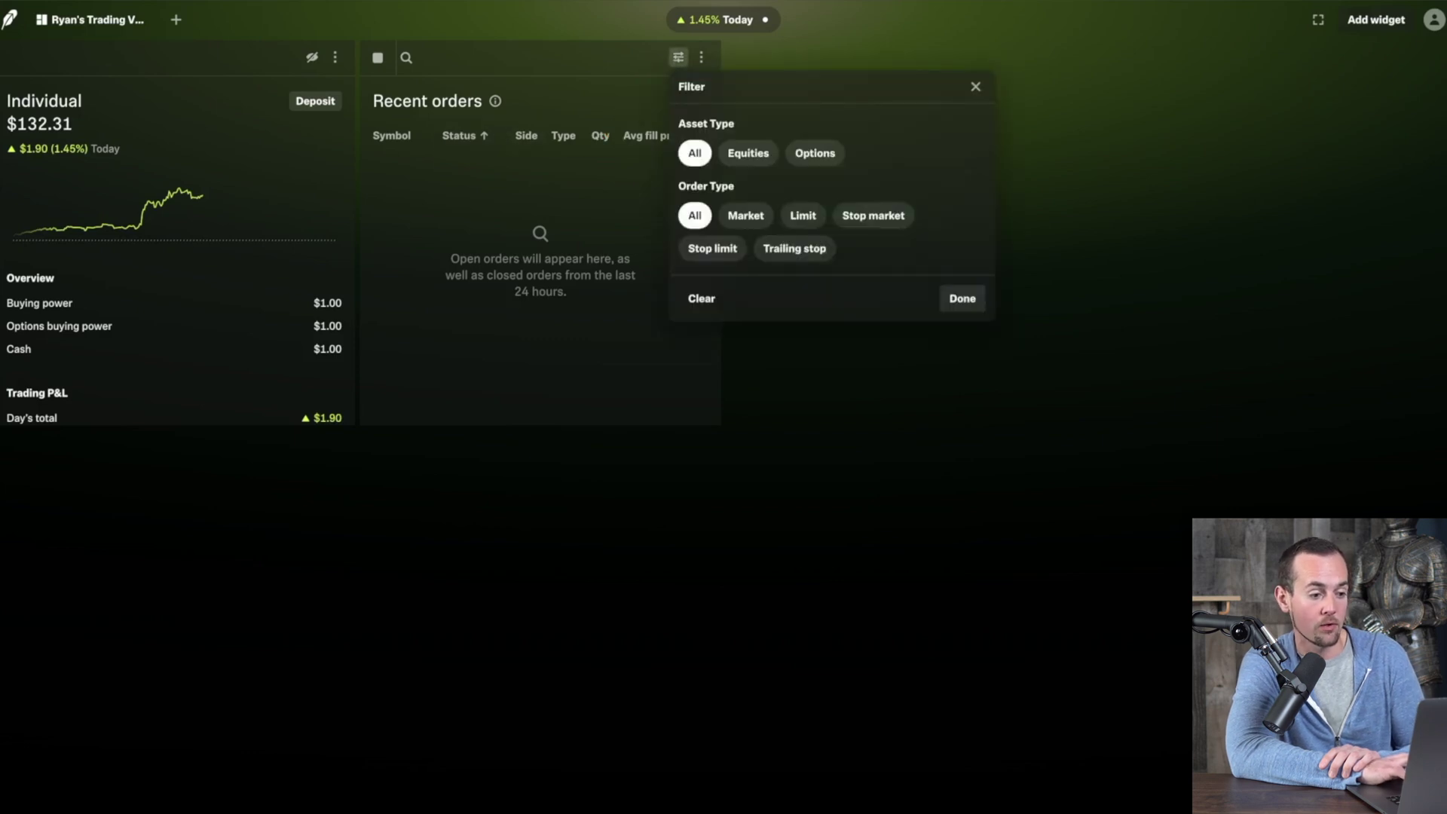
{"action": "left_click", "coordinate": [975, 86]}
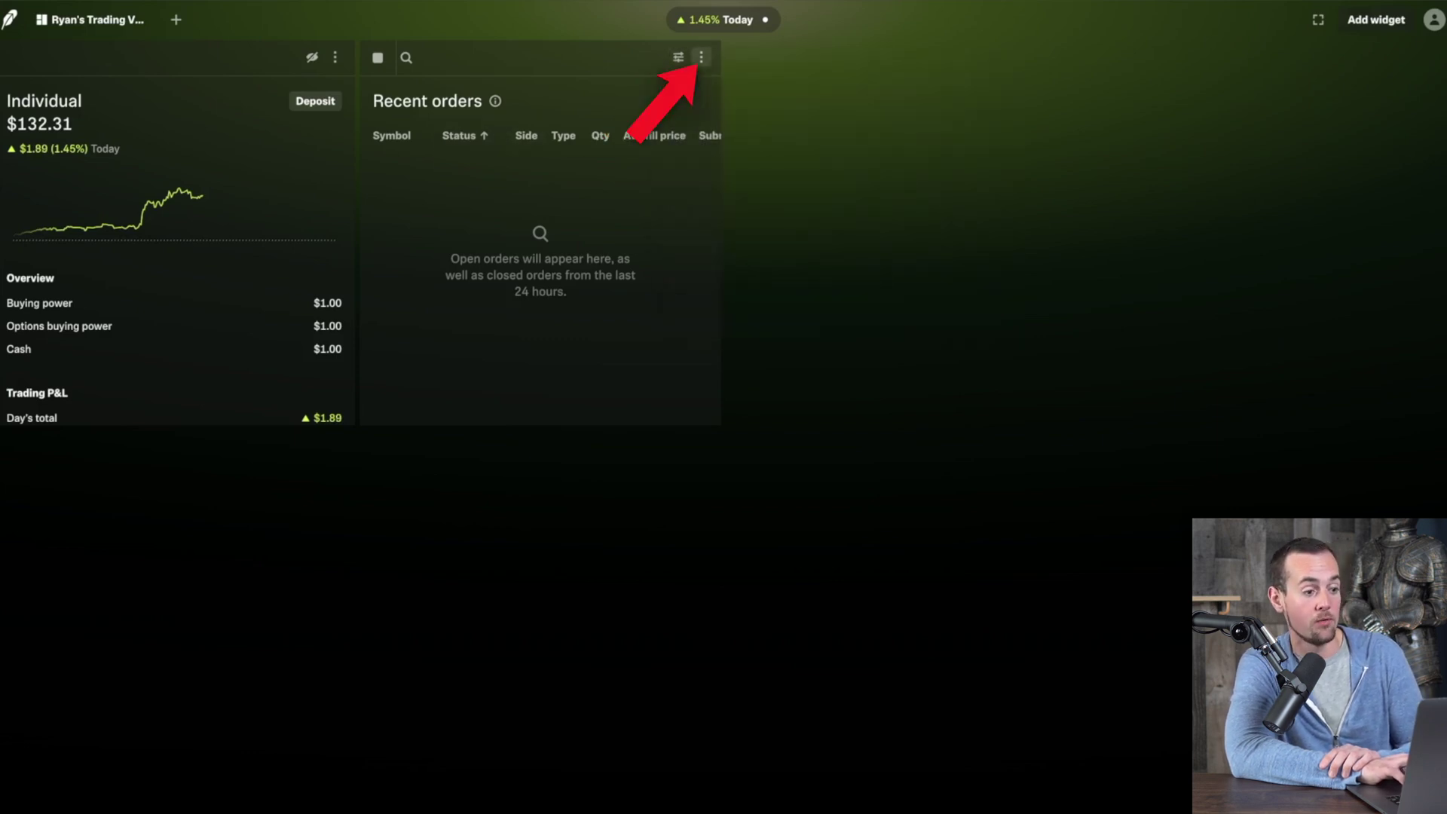
Step: Review the Recent orders Customize columns list, Symbol through Avg fill price
{"action": "left_click", "coordinate": [700, 57]}
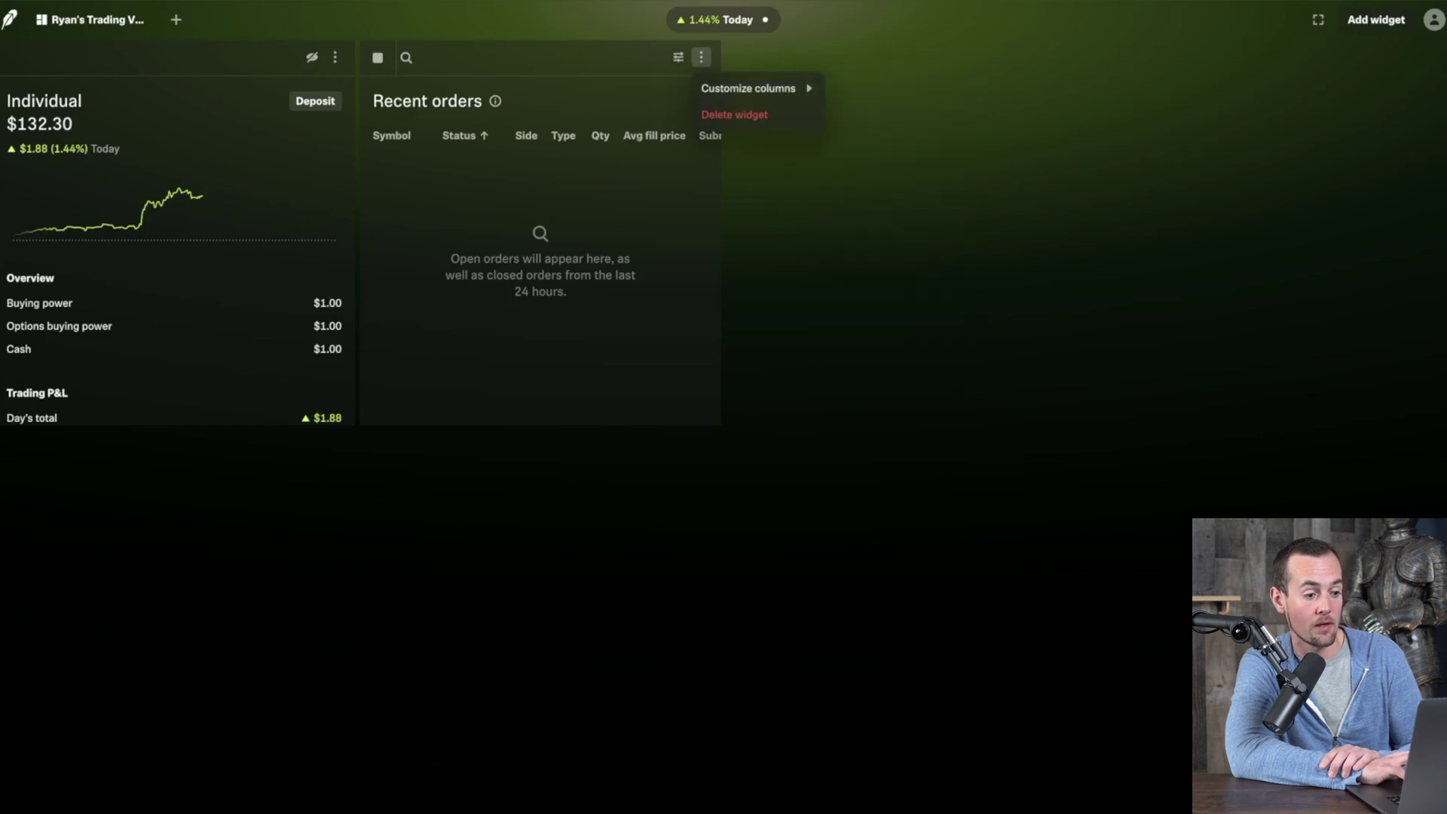
{"action": "mouse_move", "coordinate": [748, 88]}
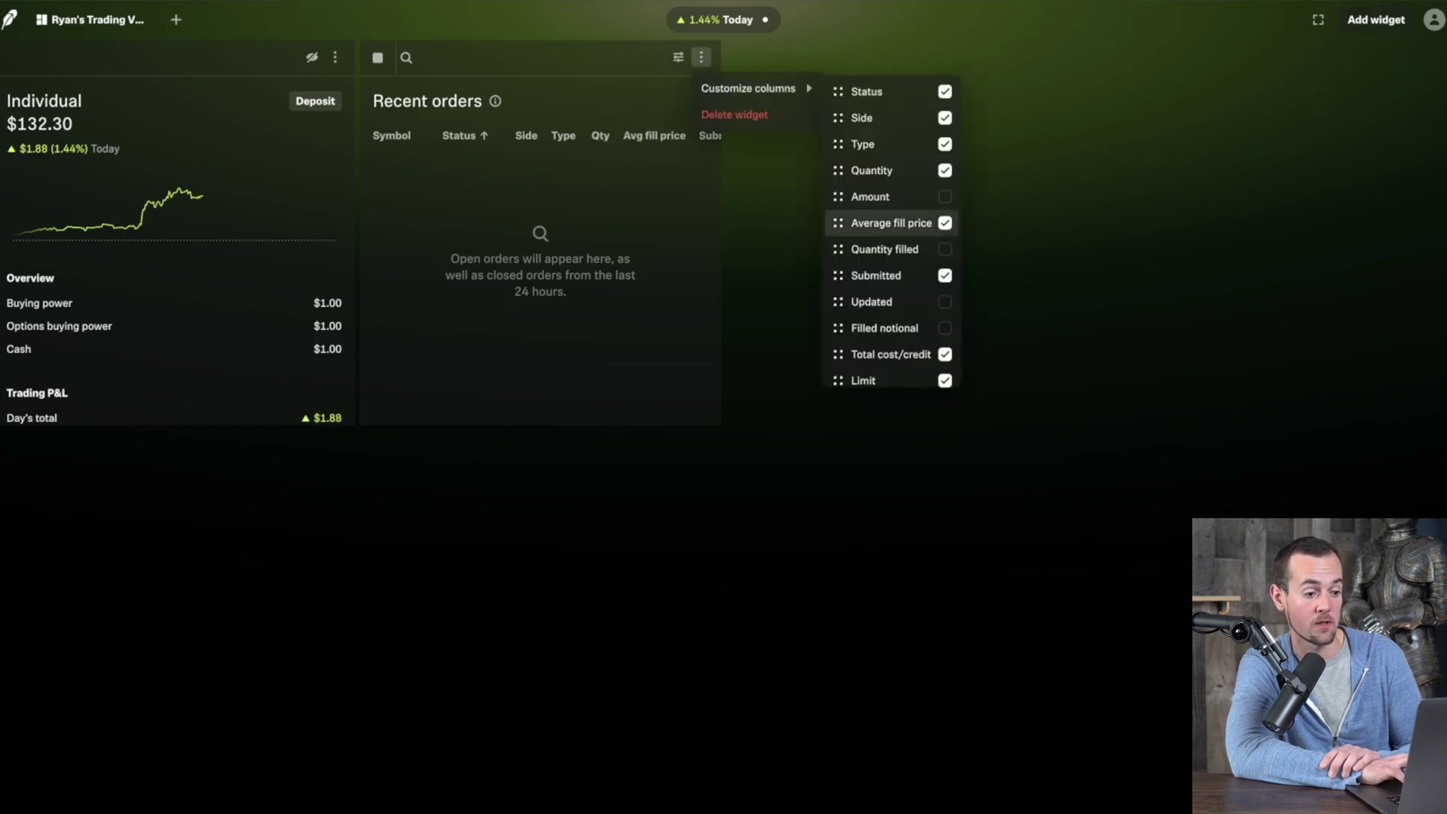
{"action": "scroll", "coordinate": [889, 302], "scroll_direction": "down", "scroll_amount": 1}
{"action": "scroll", "coordinate": [889, 302], "scroll_direction": "up", "scroll_amount": 1}
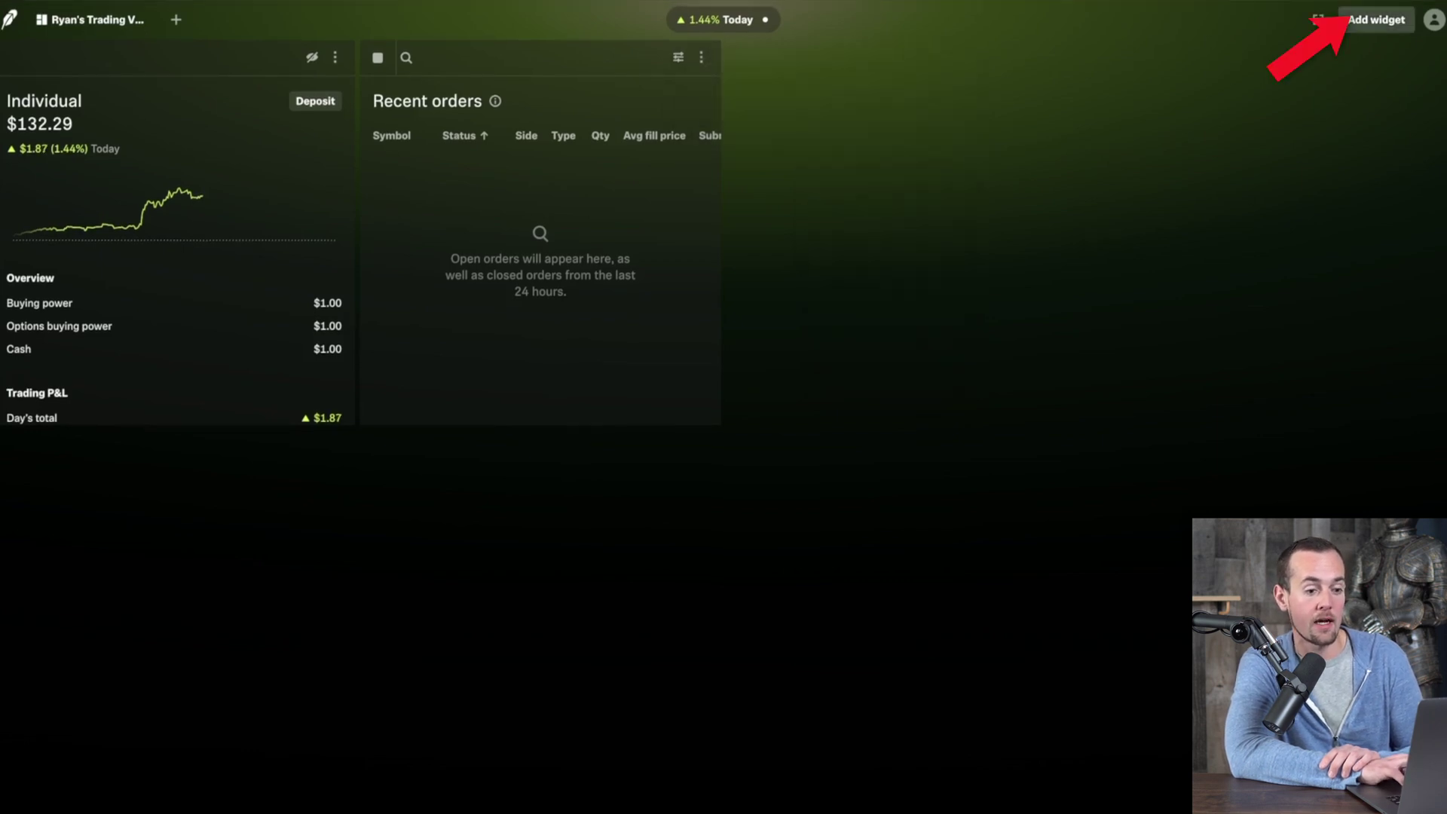
Step: Add a Positions widget, widen it to the screen edge, and sort by Open P&L % descending
{"action": "left_click", "coordinate": [1376, 20]}
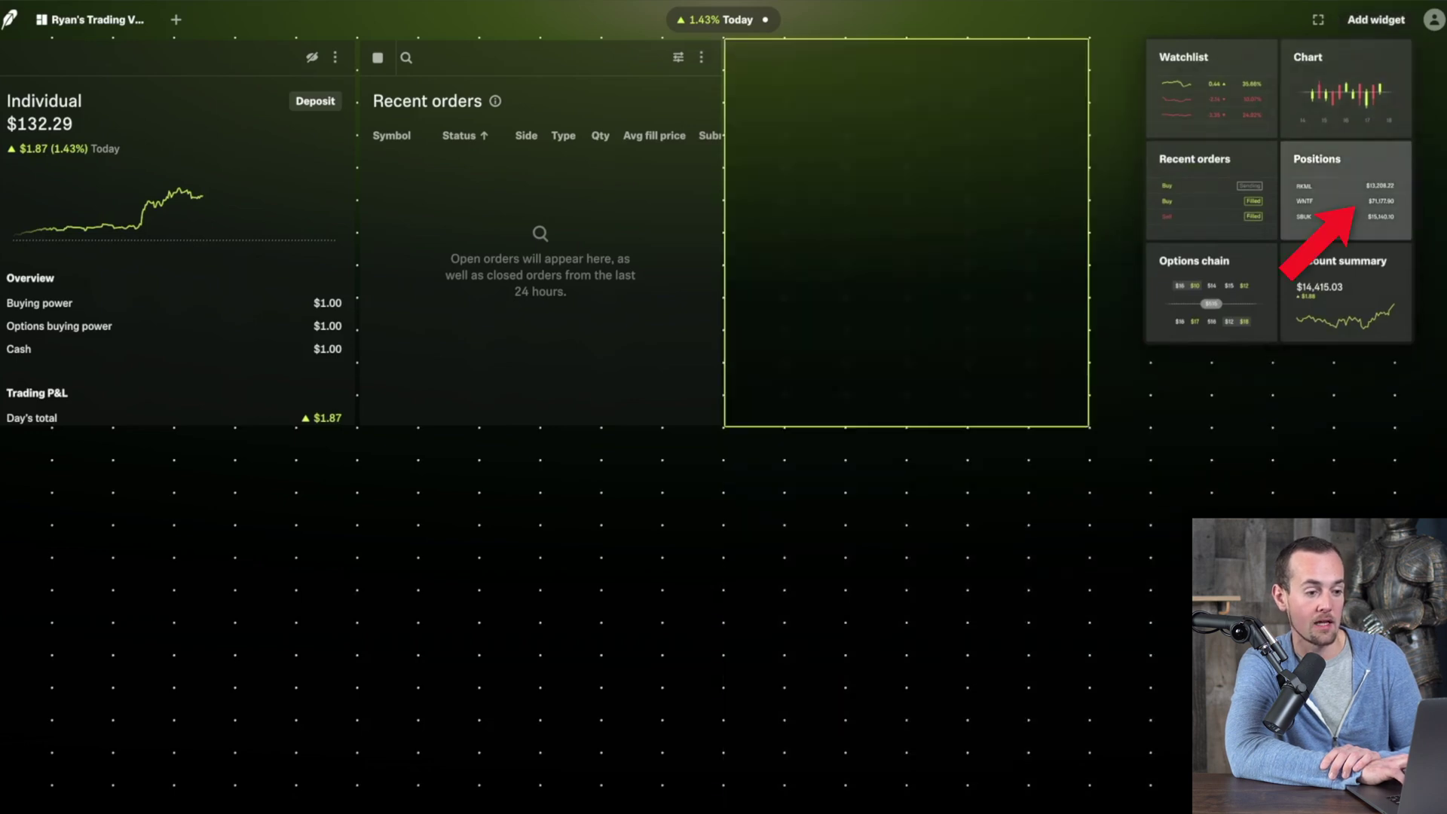
{"action": "left_click", "coordinate": [1344, 192]}
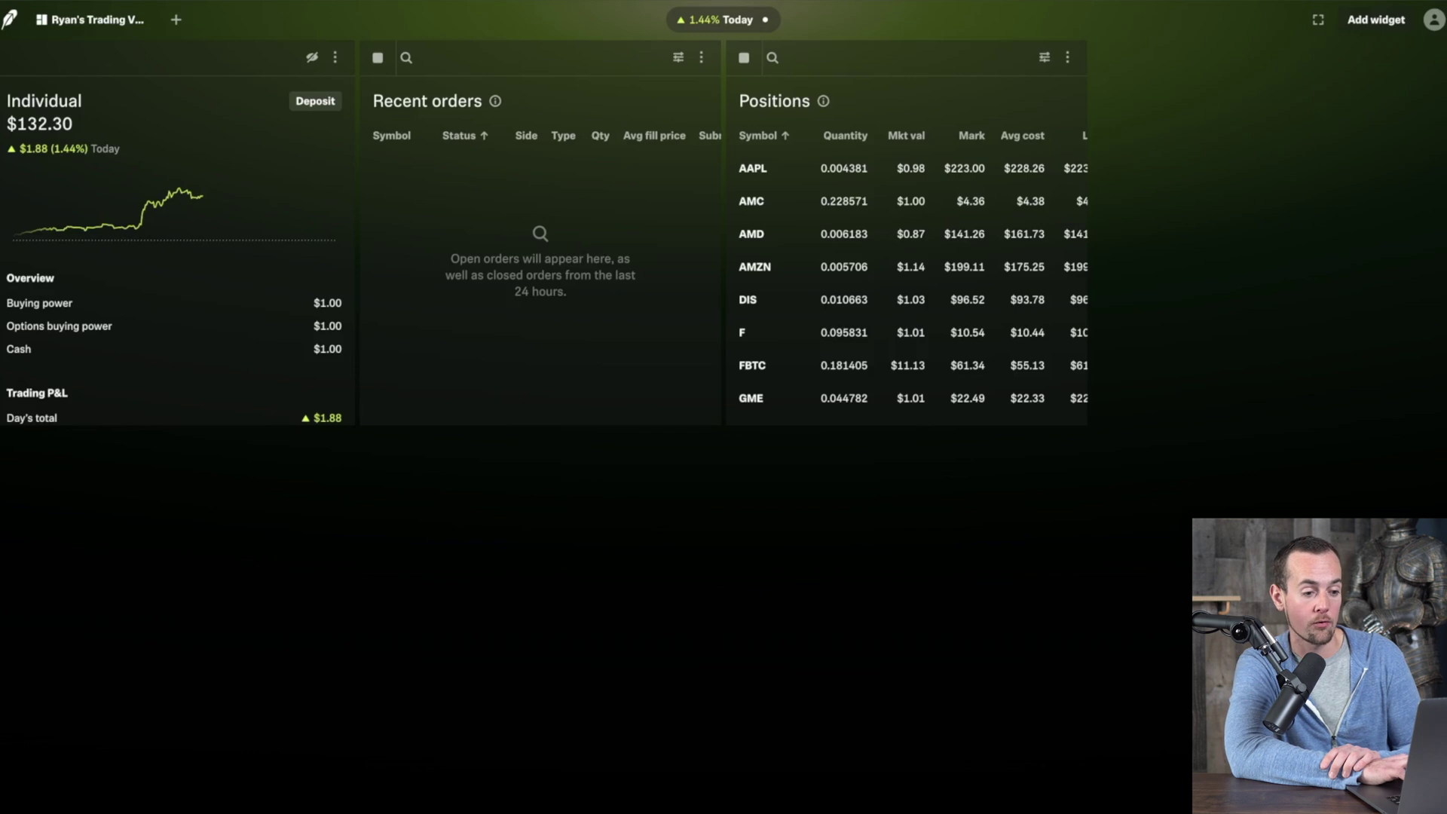
{"action": "left_click_drag", "start_coordinate": [1088, 426], "coordinate": [1443, 425]}
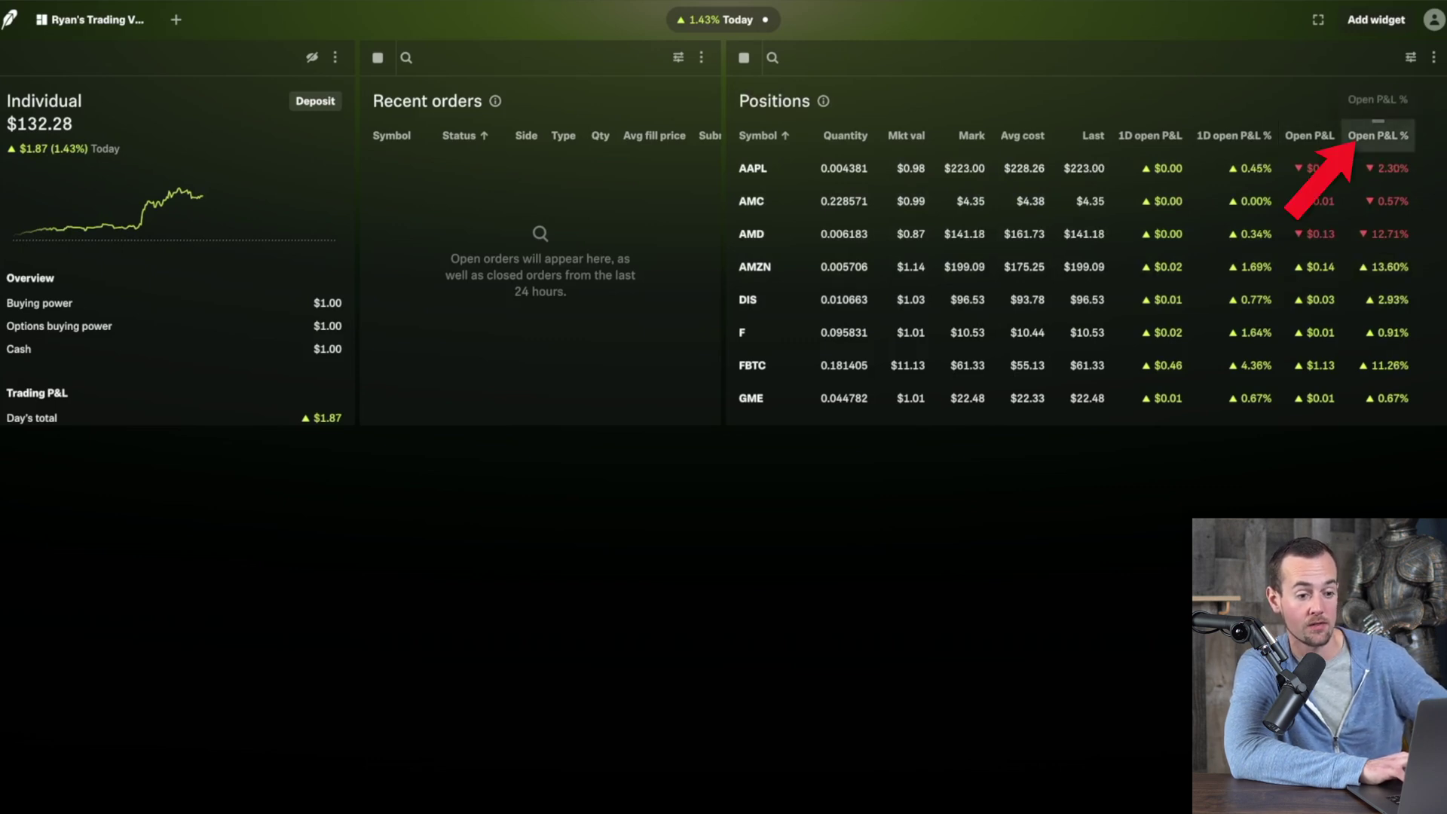
{"action": "left_click", "coordinate": [1377, 135]}
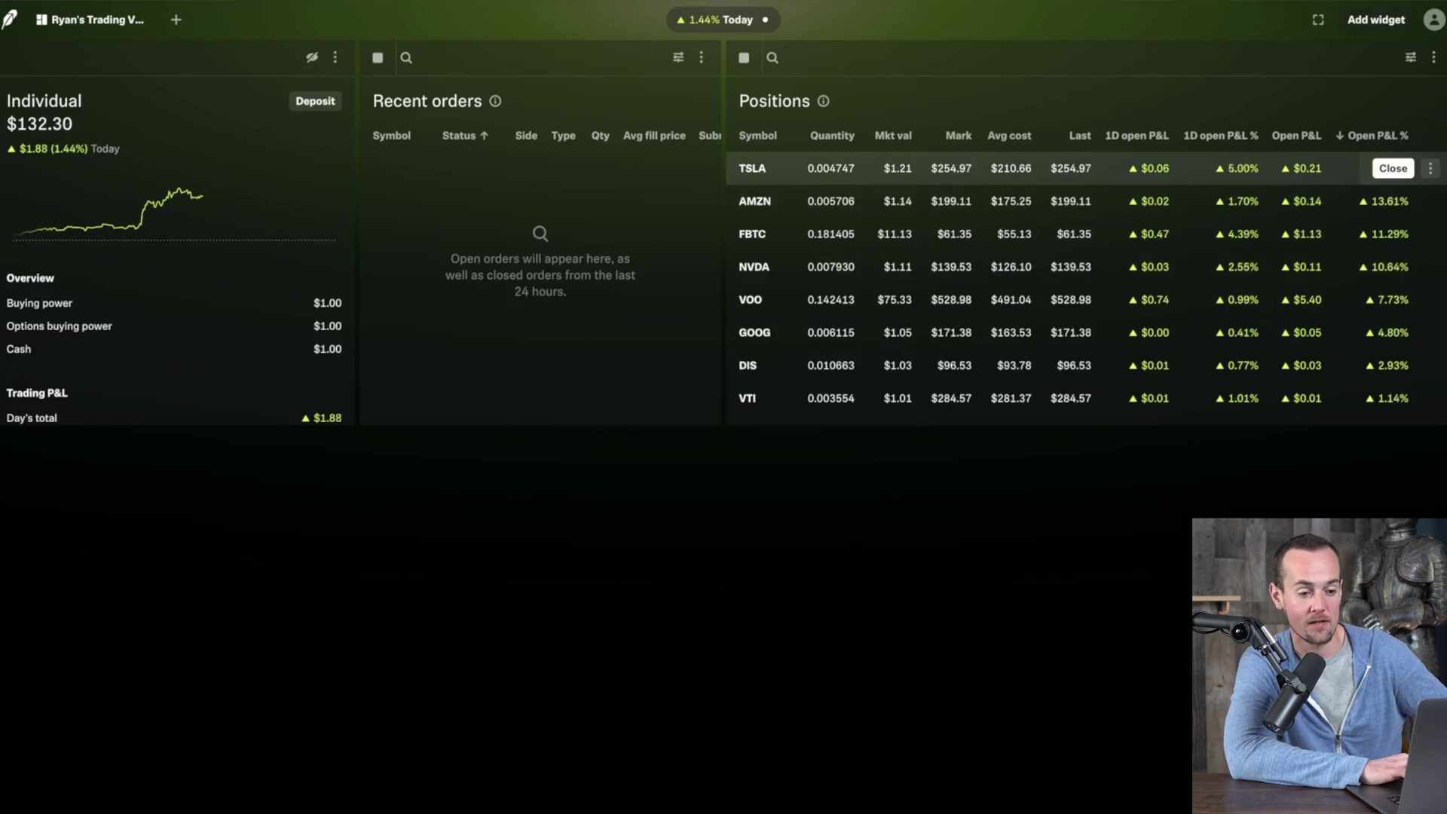
{"action": "scroll", "coordinate": [1084, 290], "scroll_direction": "down", "scroll_amount": 4}
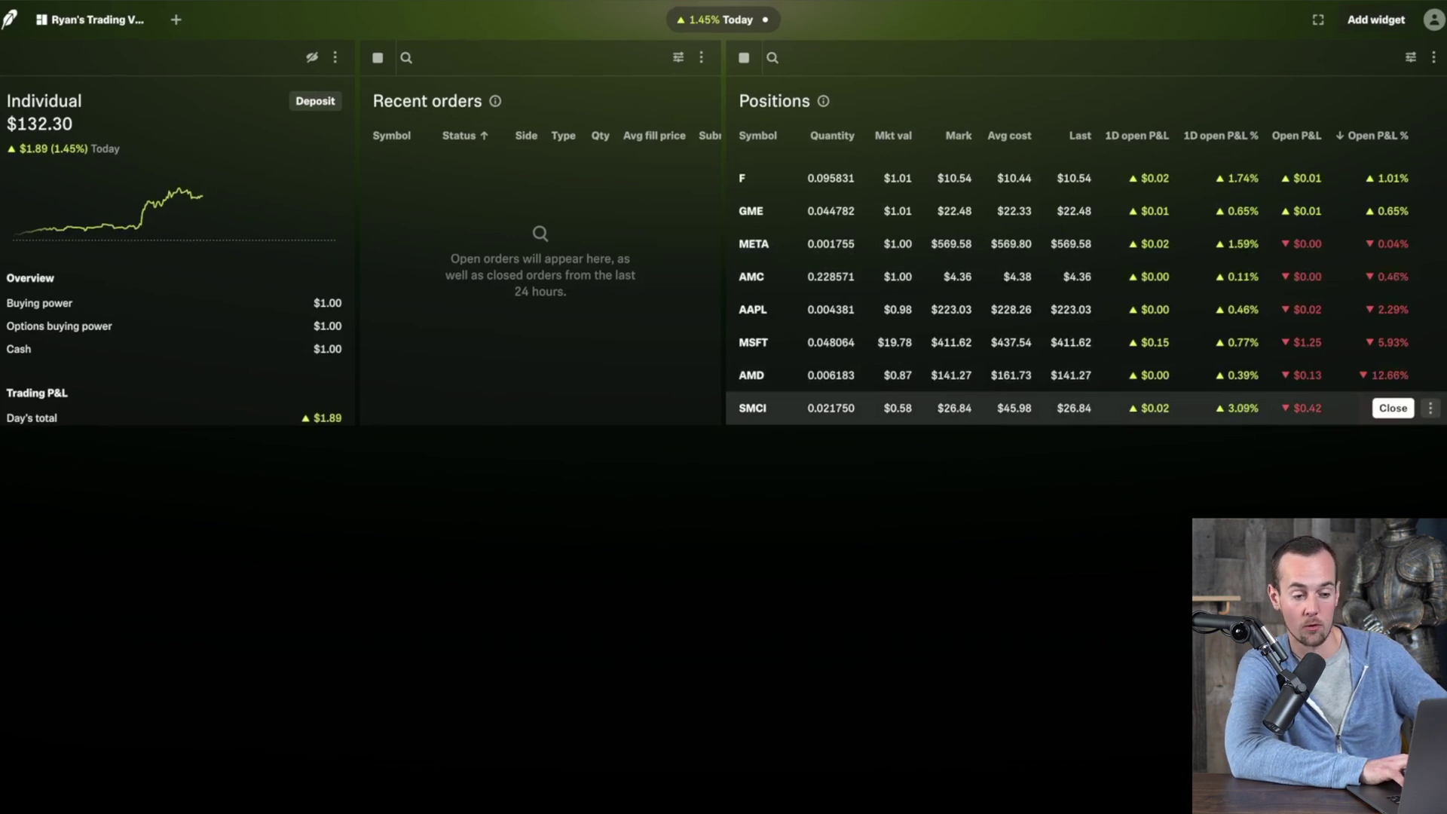
{"action": "scroll", "coordinate": [1085, 408], "scroll_direction": "up", "scroll_amount": 4}
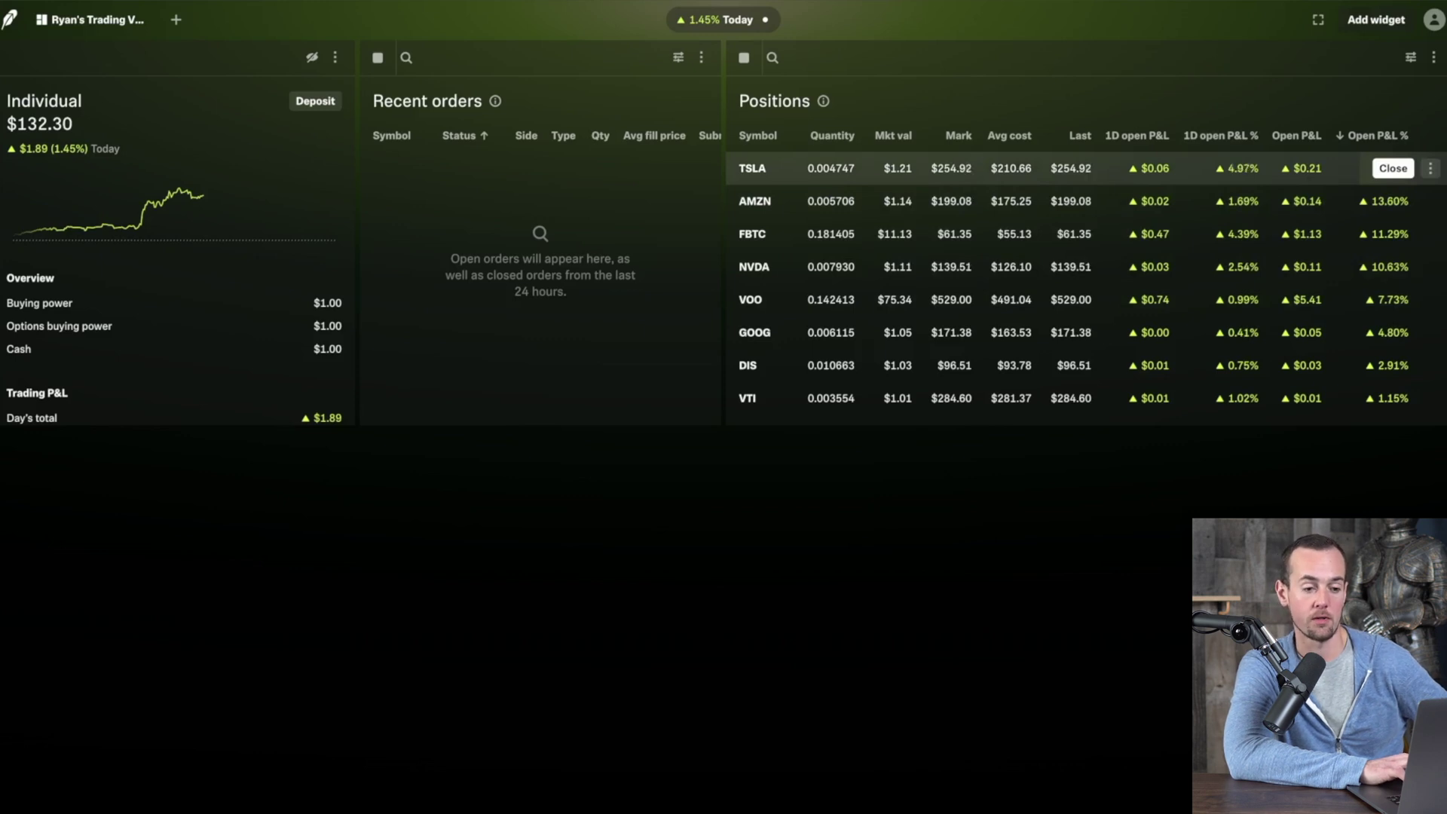
Step: Buy $1.00 more SMCI at market through the row's Increase position option
{"action": "scroll", "coordinate": [1085, 276], "scroll_direction": "down", "scroll_amount": 4}
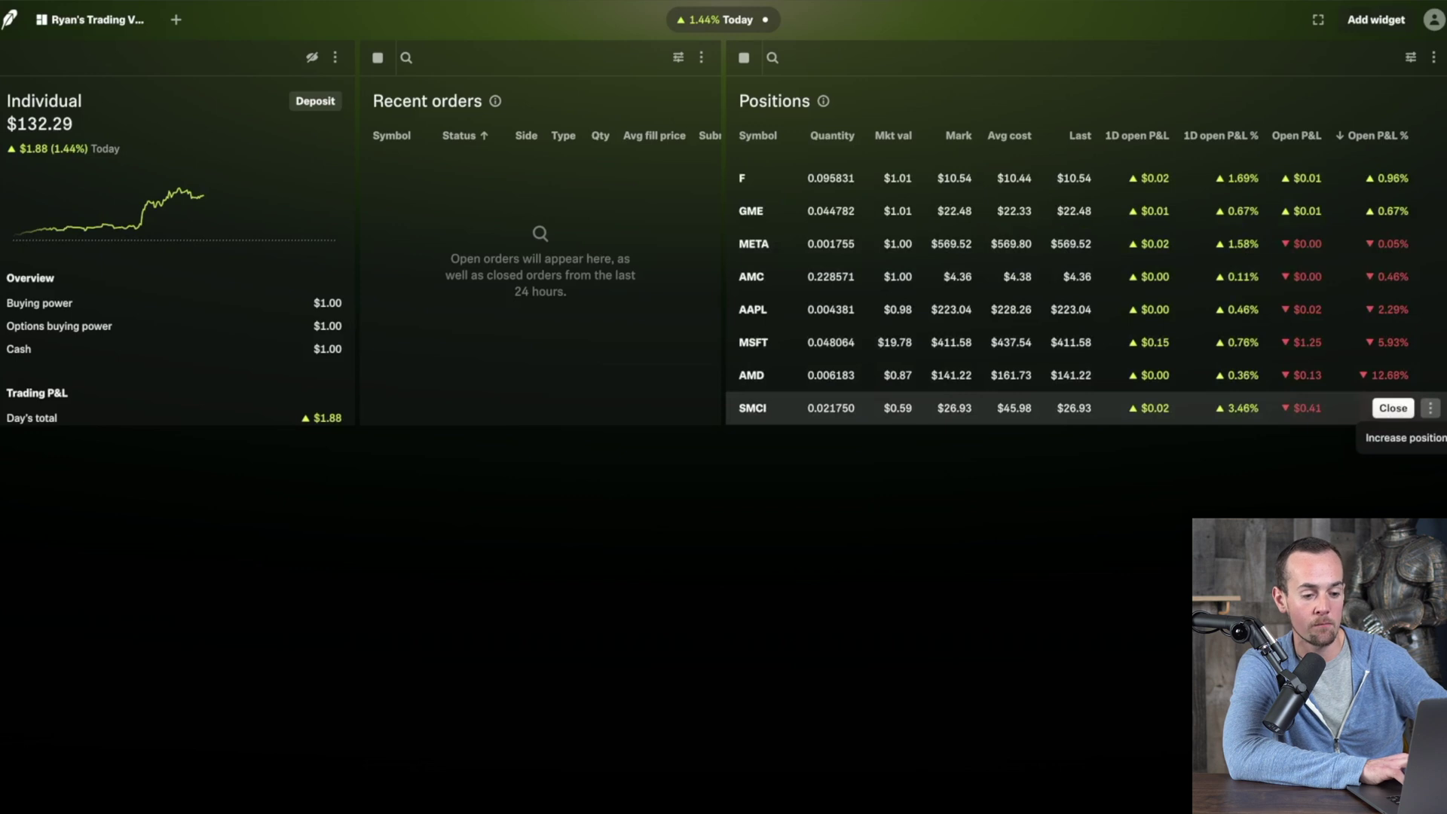
{"action": "left_click", "coordinate": [1430, 407]}
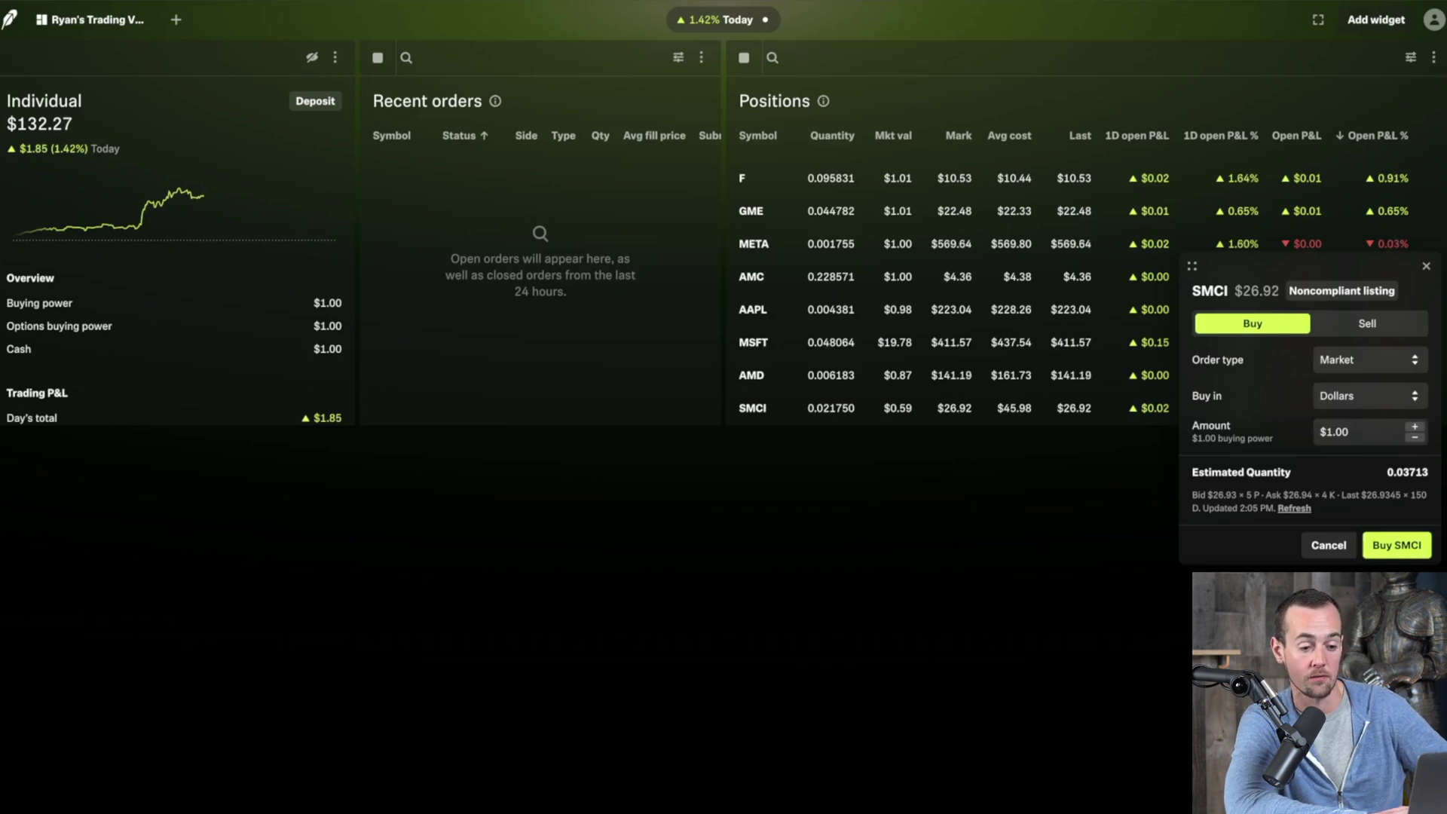
{"action": "key", "text": "Return"}
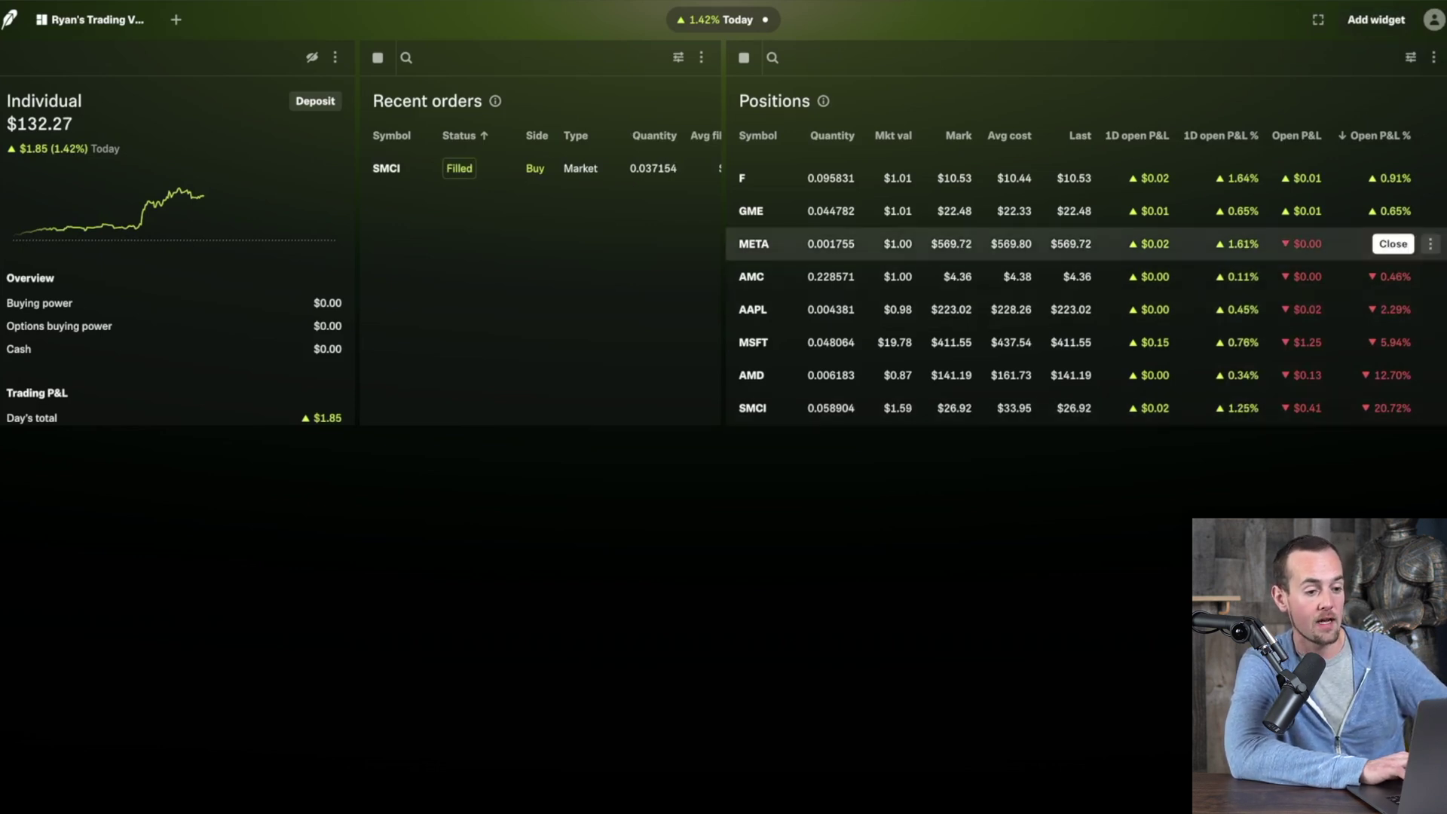
{"action": "scroll", "coordinate": [1085, 234], "scroll_direction": "up", "scroll_amount": 5}
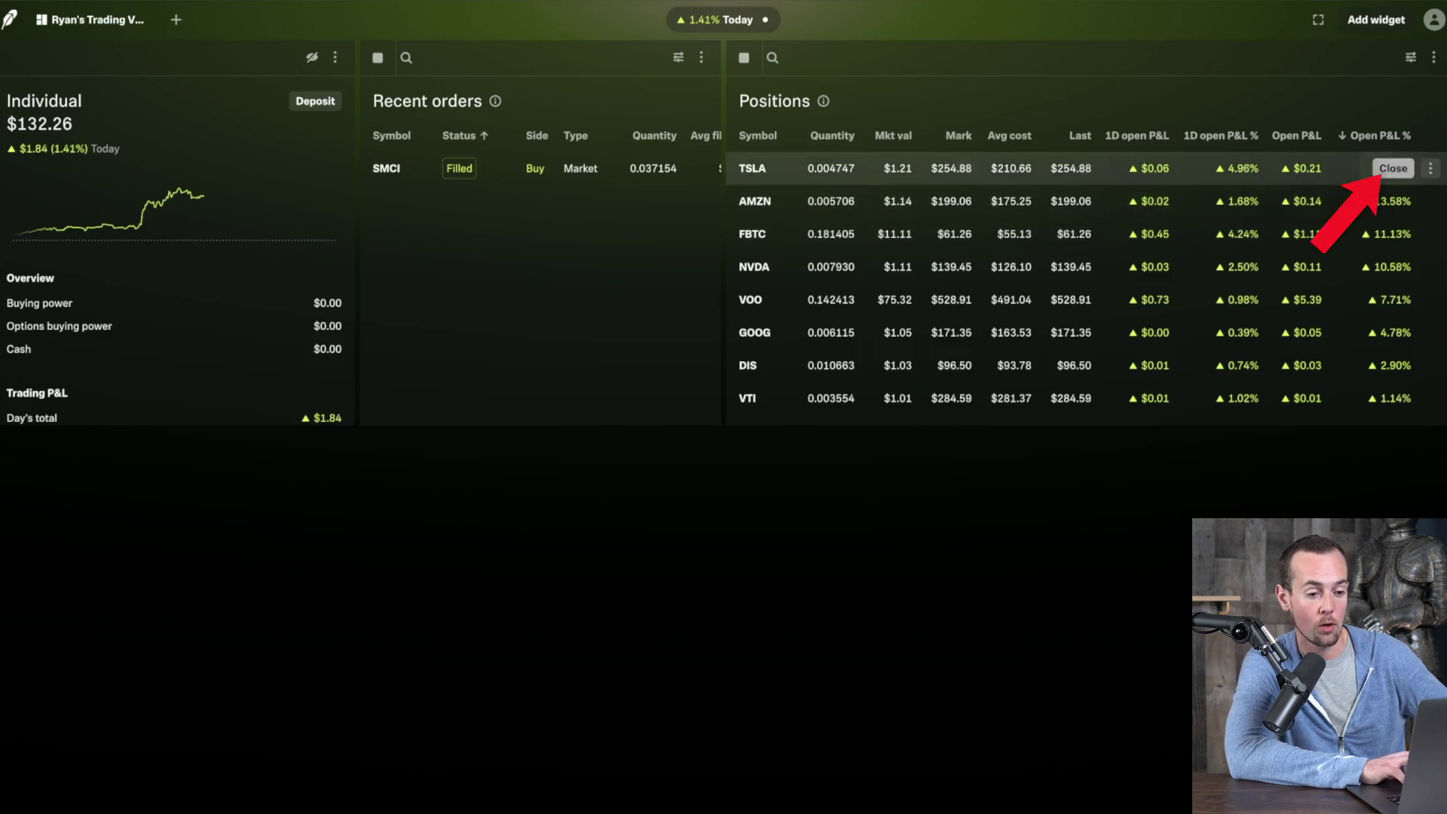
Step: Set up a TSLA market sell in dollars, edit the amount, and submit it
{"action": "left_click", "coordinate": [1392, 168]}
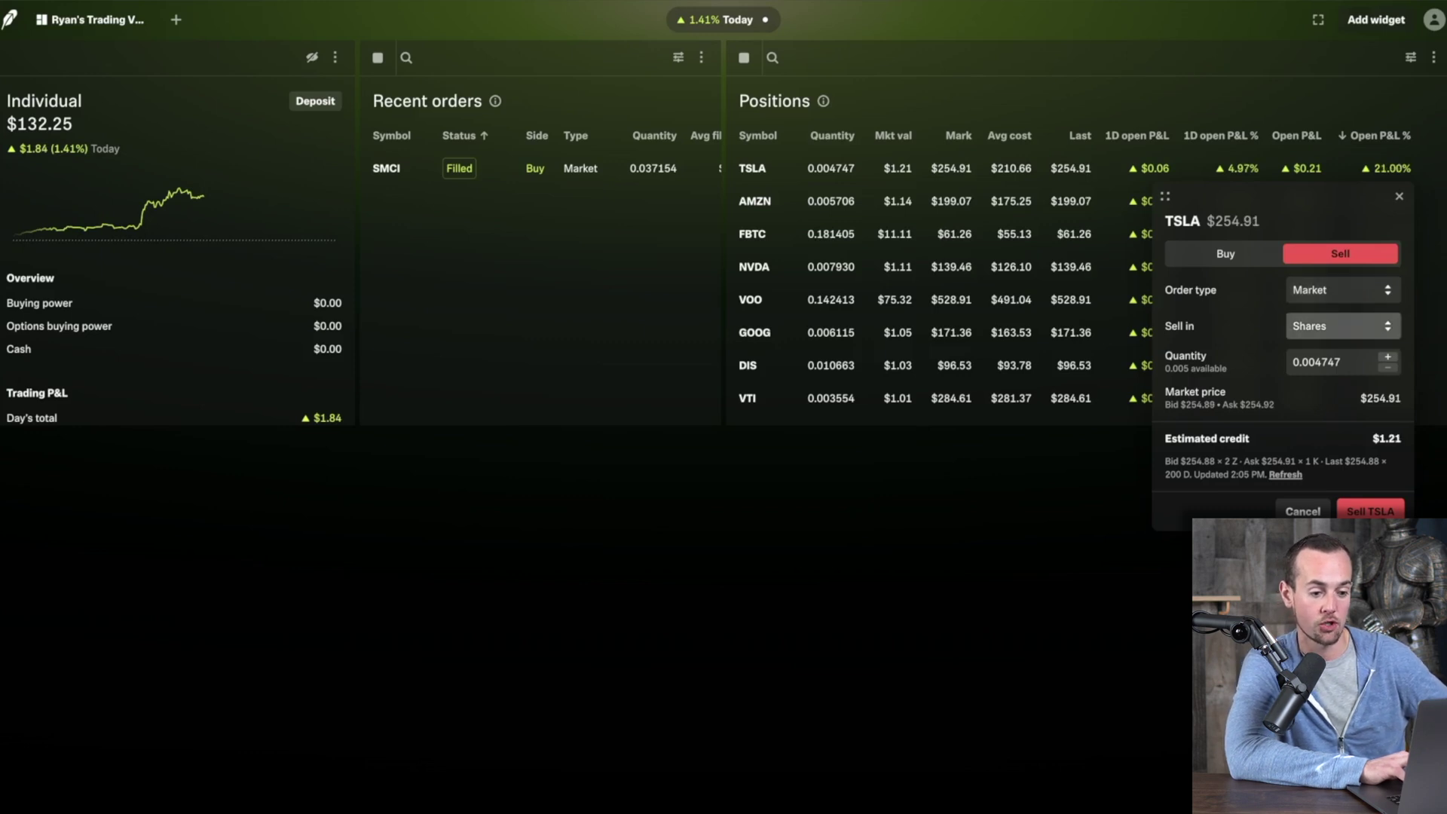
{"action": "left_click", "coordinate": [1341, 325]}
{"action": "left_click", "coordinate": [1312, 355]}
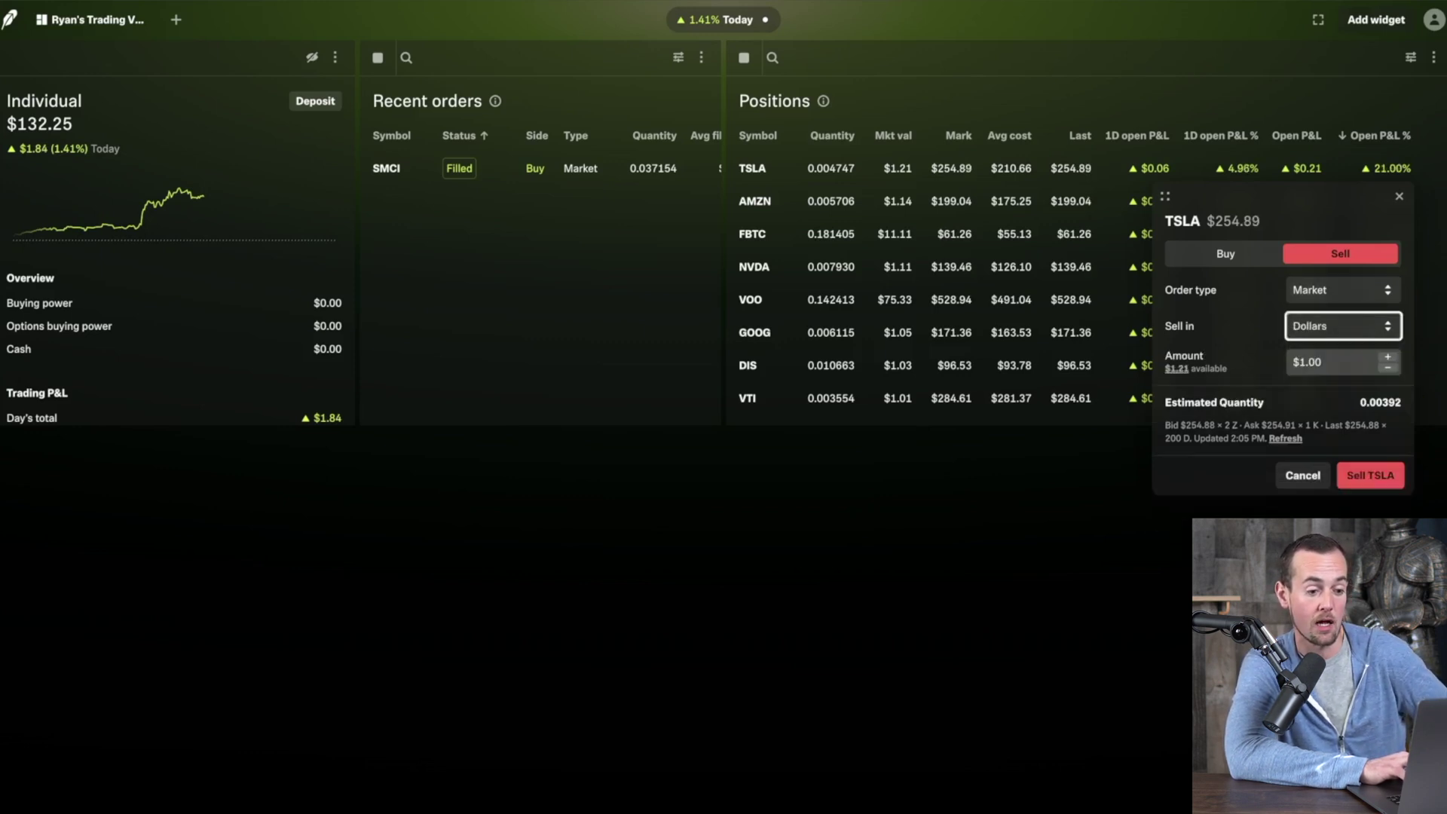
{"action": "left_click", "coordinate": [1320, 362]}
{"action": "key", "text": "BackSpace"}
{"action": "key", "text": "BackSpace"}
{"action": "type", "text": "21"}
{"action": "key", "text": "Tab"}
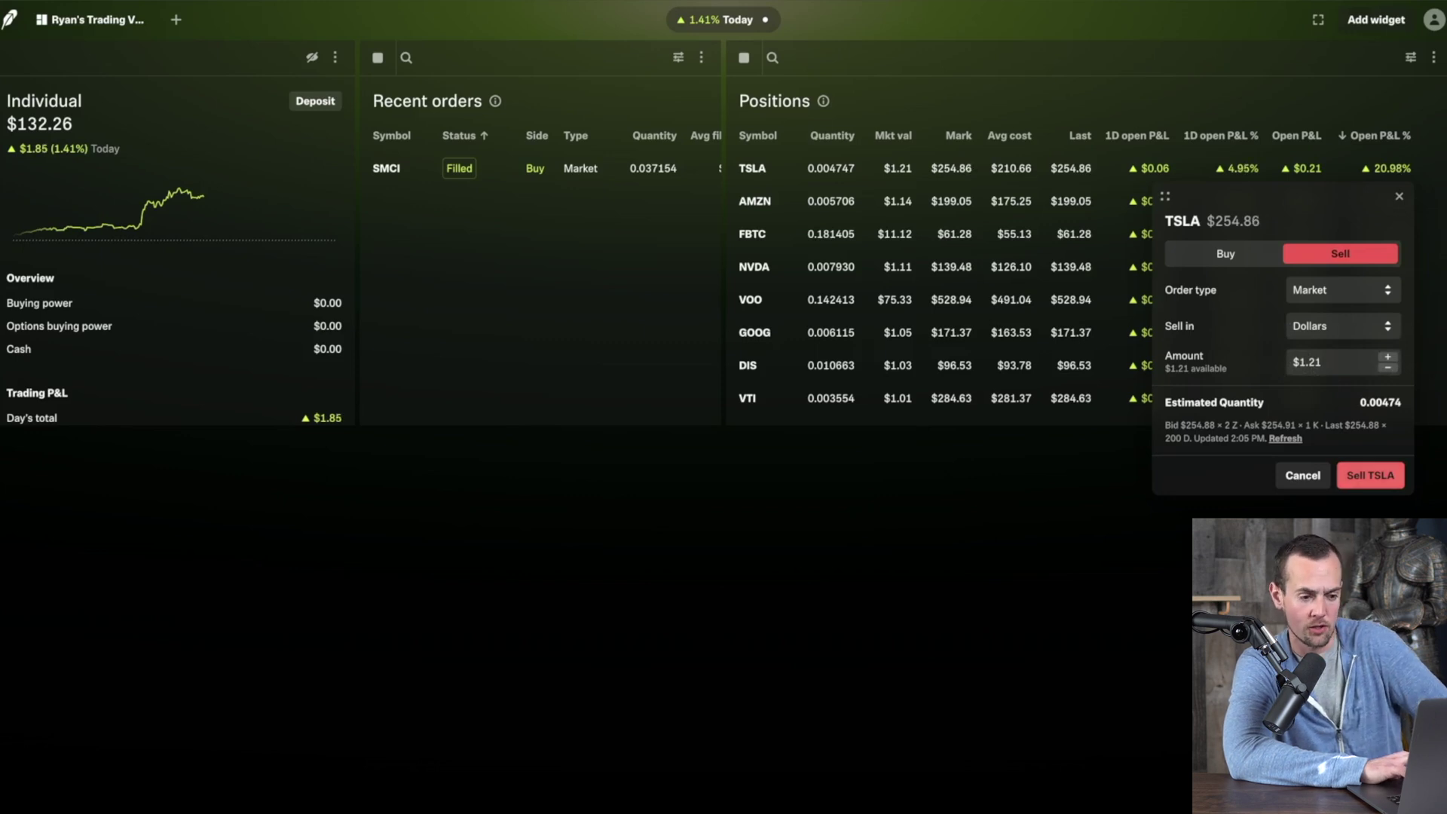
{"action": "left_click", "coordinate": [1353, 329]}
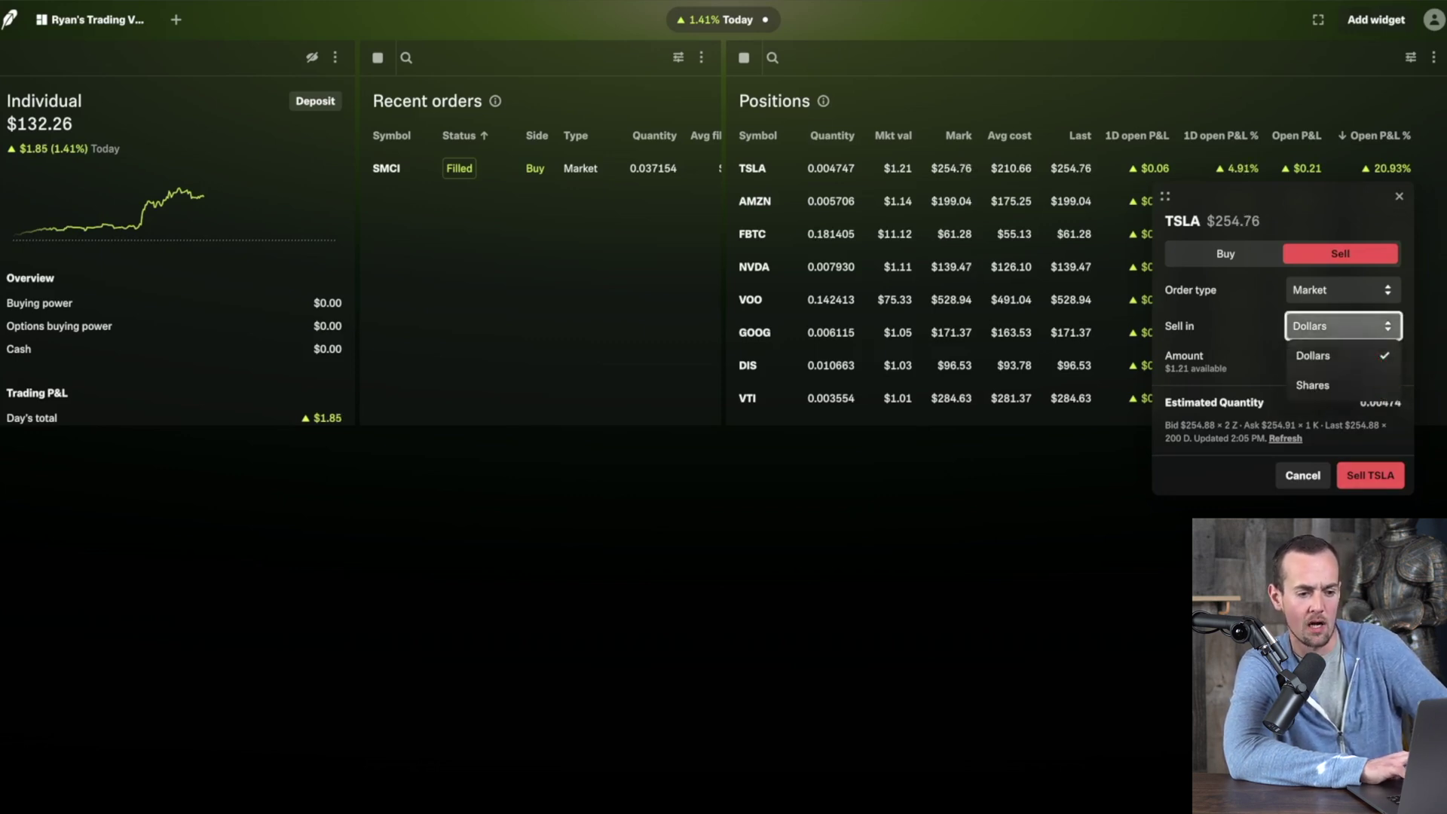
{"action": "left_click", "coordinate": [1341, 290]}
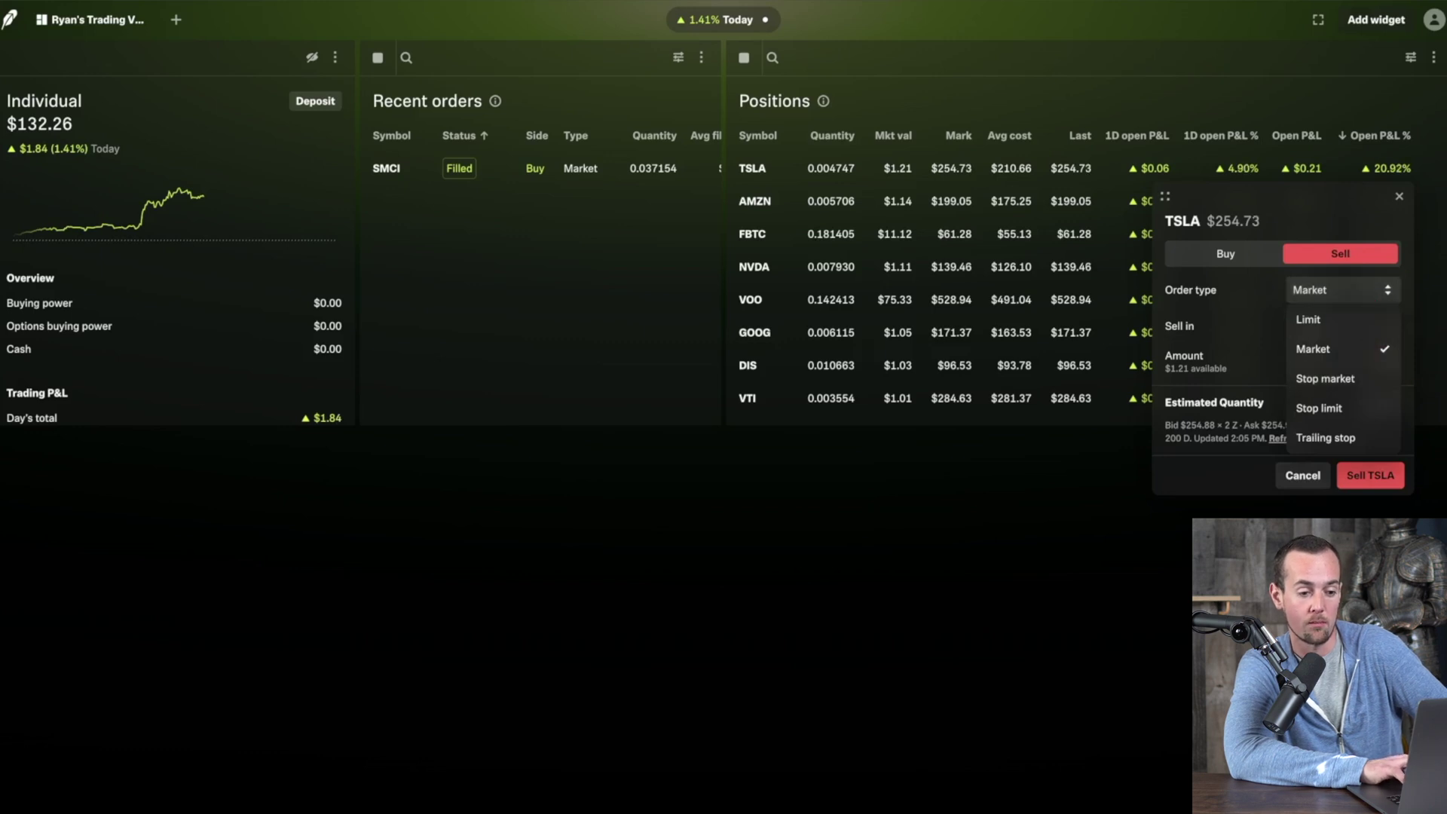
{"action": "left_click", "coordinate": [1342, 349]}
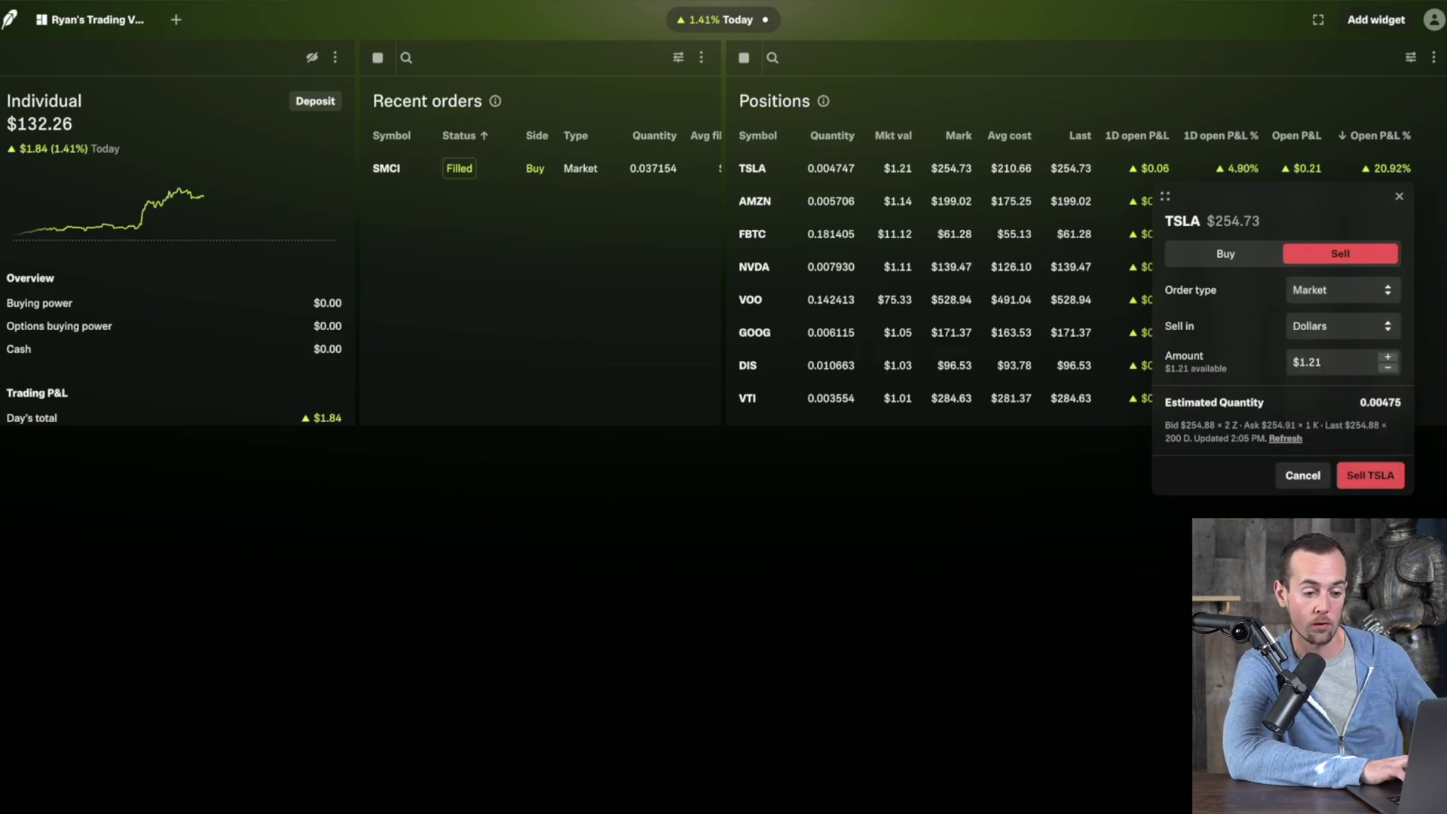
{"action": "left_click", "coordinate": [1341, 326]}
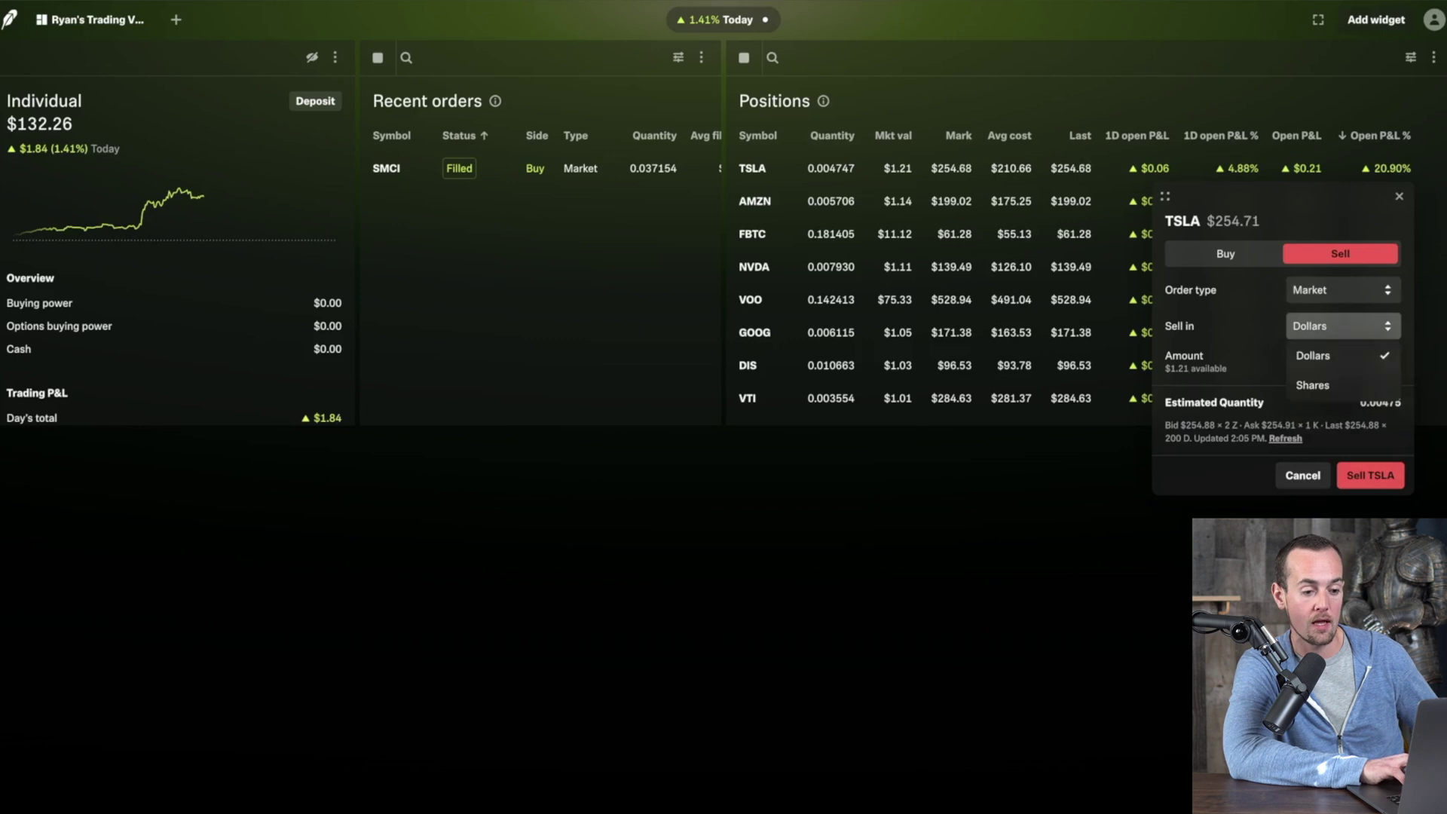
{"action": "key", "text": "Return"}
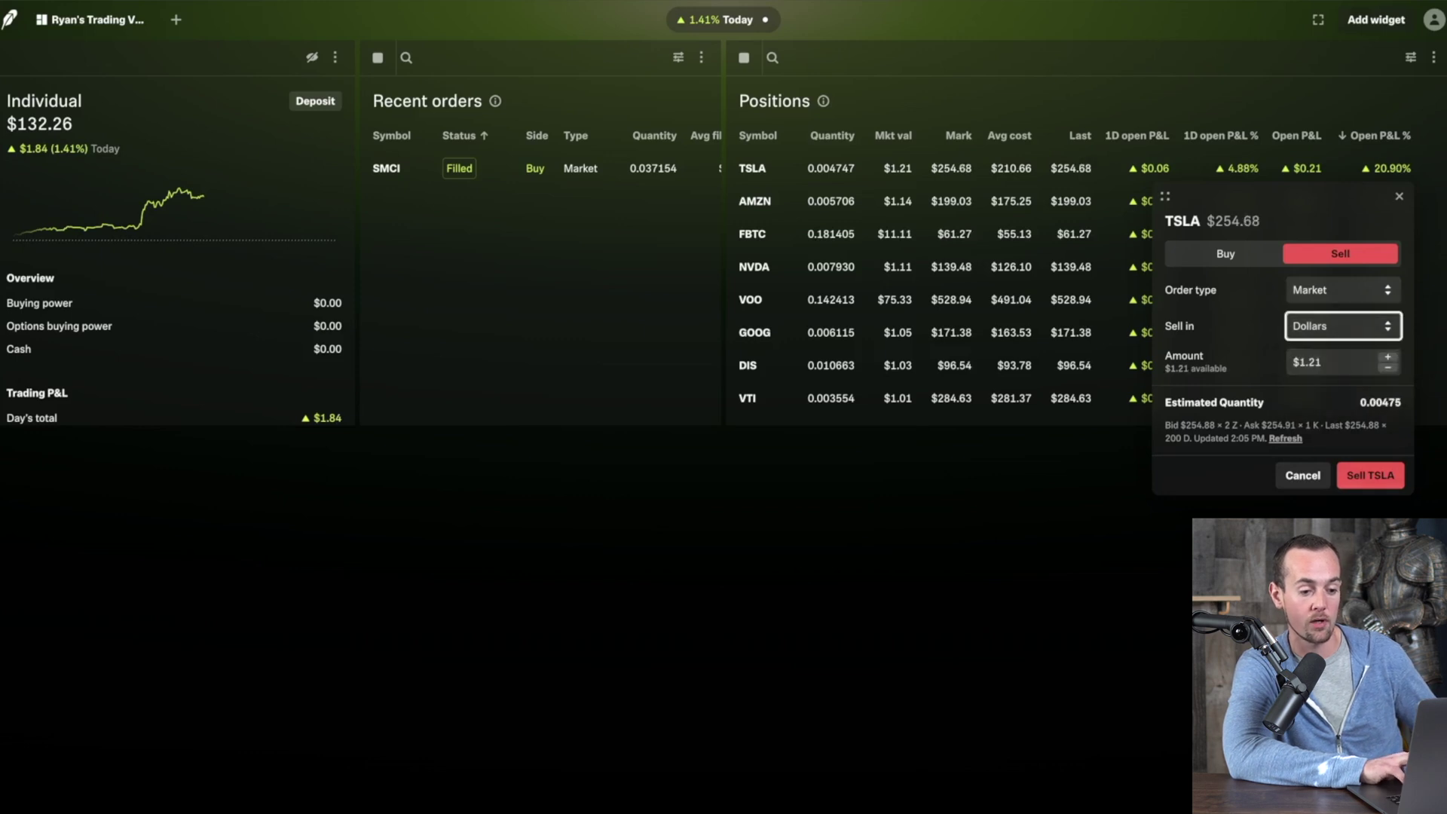
{"action": "key", "text": "Return"}
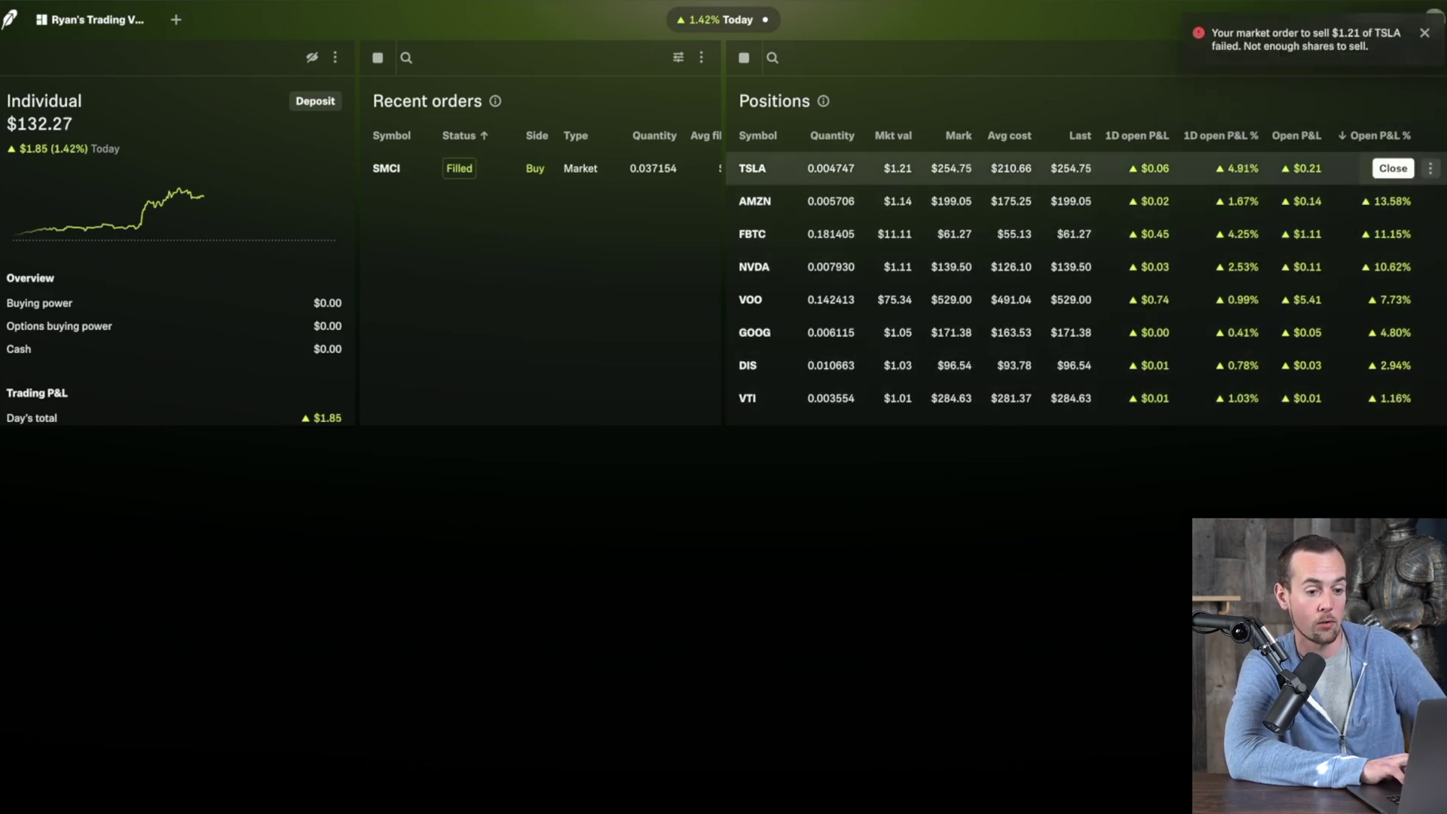
Step: Reopen the TSLA sell in dollars, enter $1.20, and submit Sell TSLA
{"action": "left_click", "coordinate": [1392, 168]}
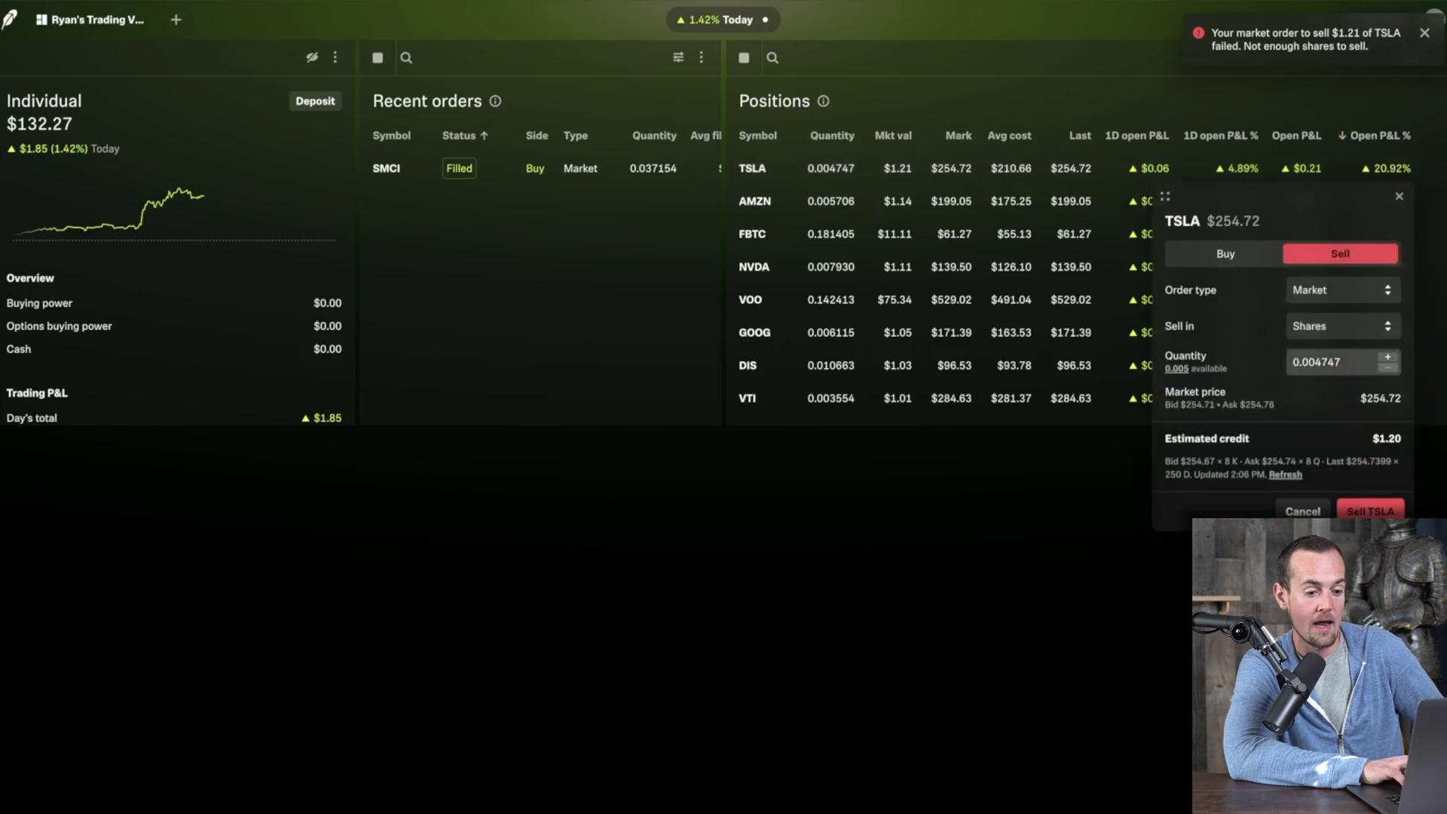
{"action": "left_click", "coordinate": [1342, 325]}
{"action": "left_click", "coordinate": [1319, 355]}
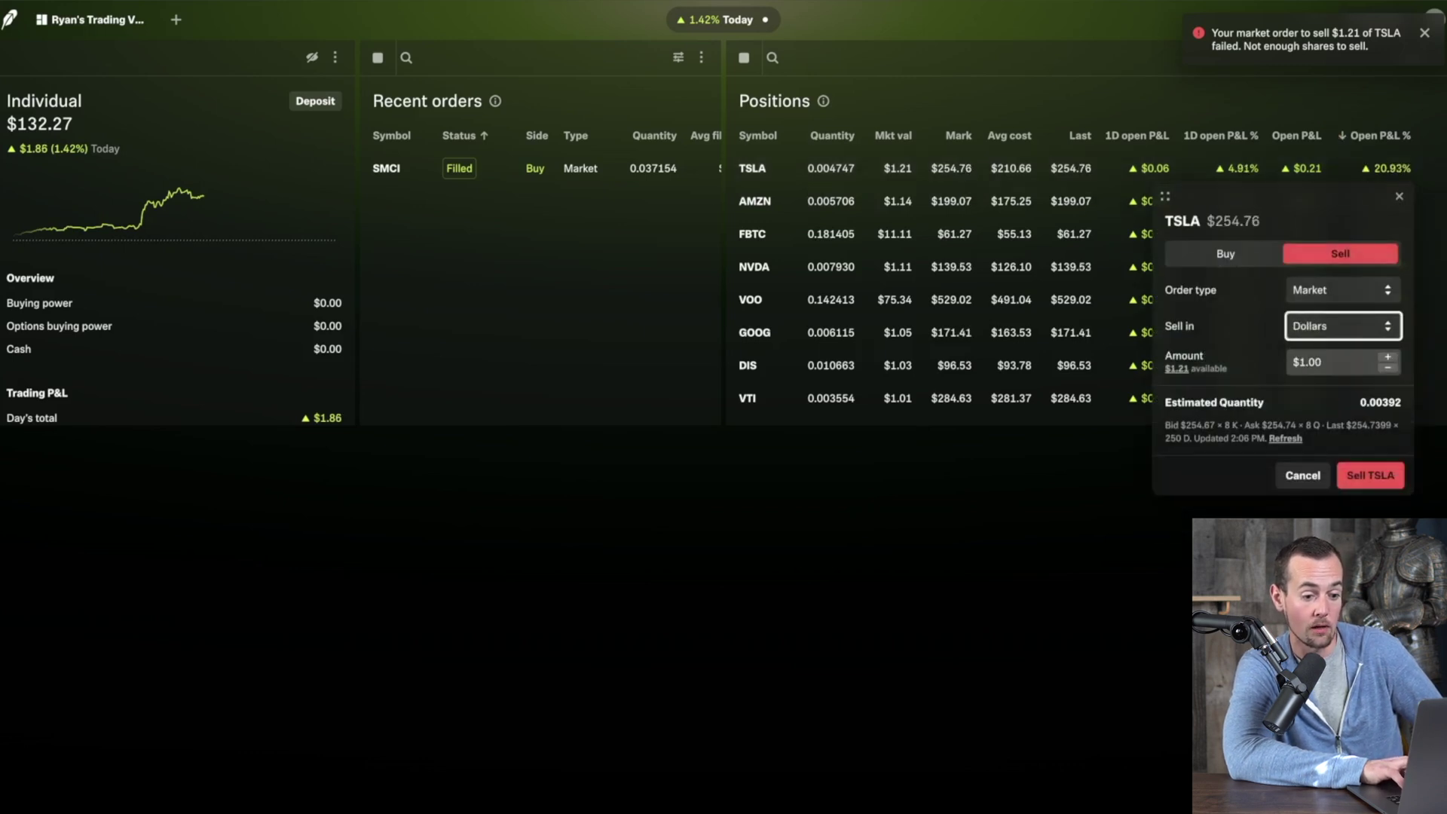
{"action": "key", "text": "Tab"}
{"action": "key", "text": "BackSpace"}
{"action": "key", "text": "BackSpace"}
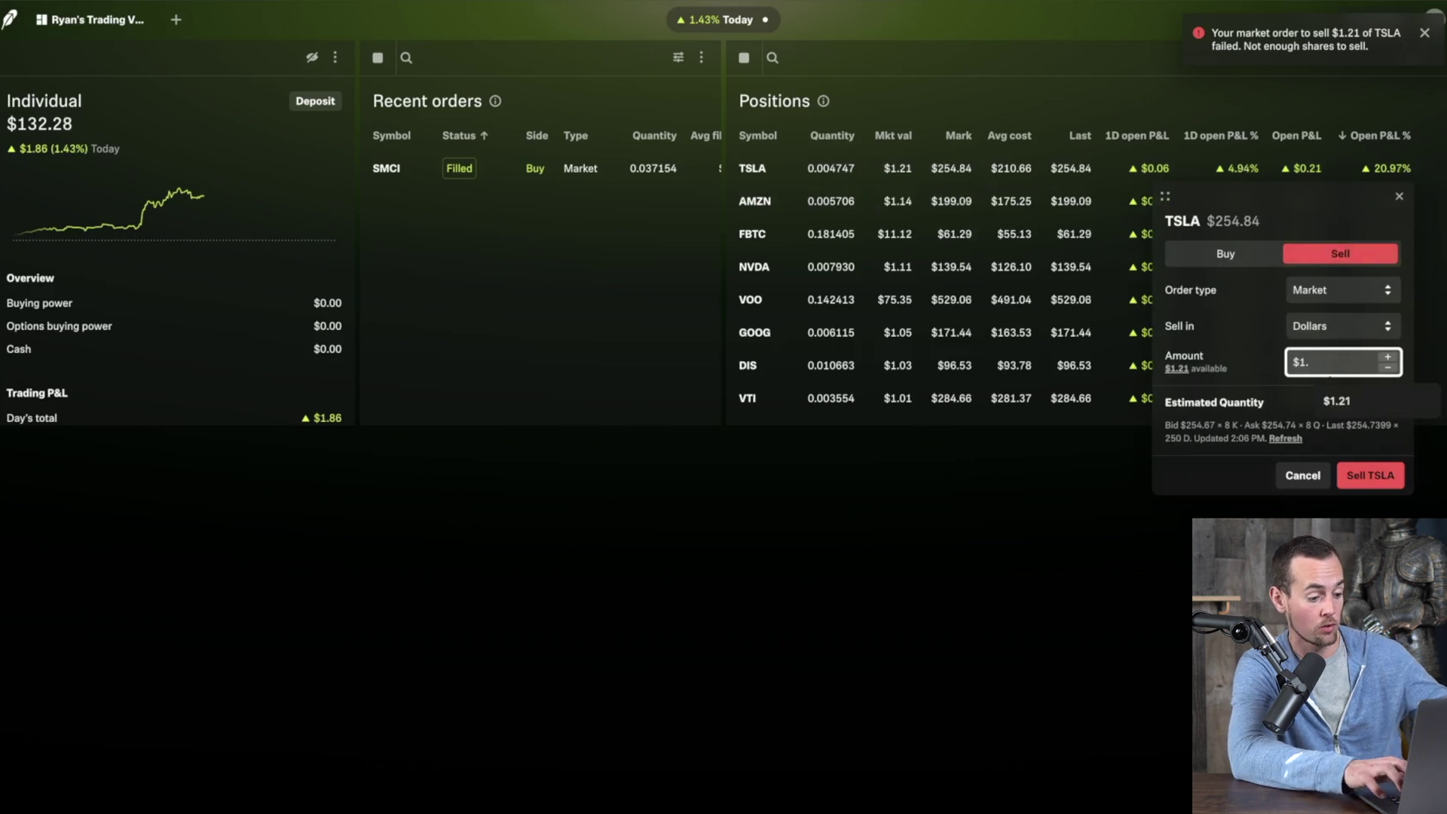
{"action": "type", "text": "20"}
{"action": "left_click", "coordinate": [1370, 475]}
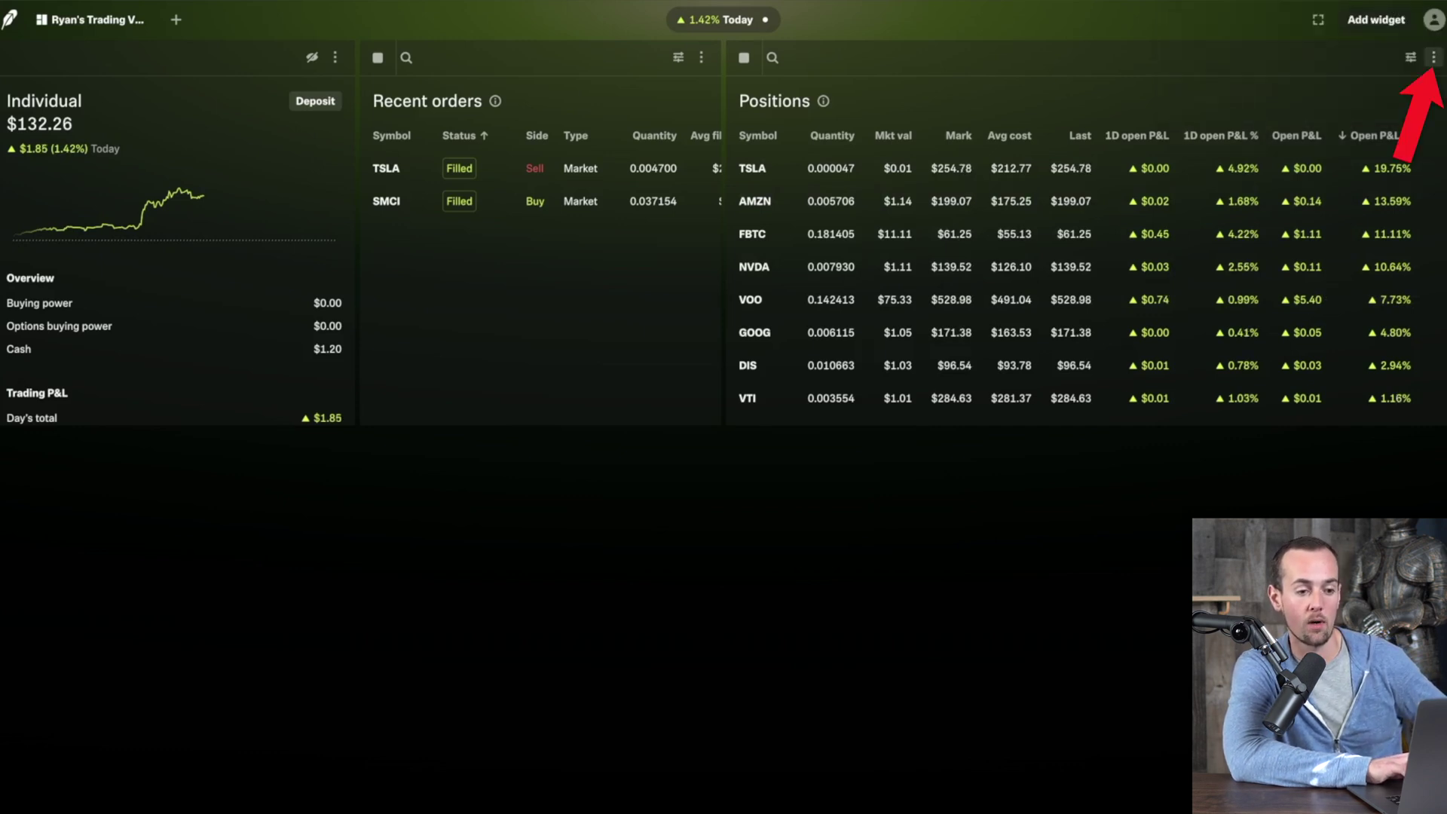
Step: Hide the 1D open P&L and 1D open P&L % columns in Positions
{"action": "left_click", "coordinate": [1433, 58]}
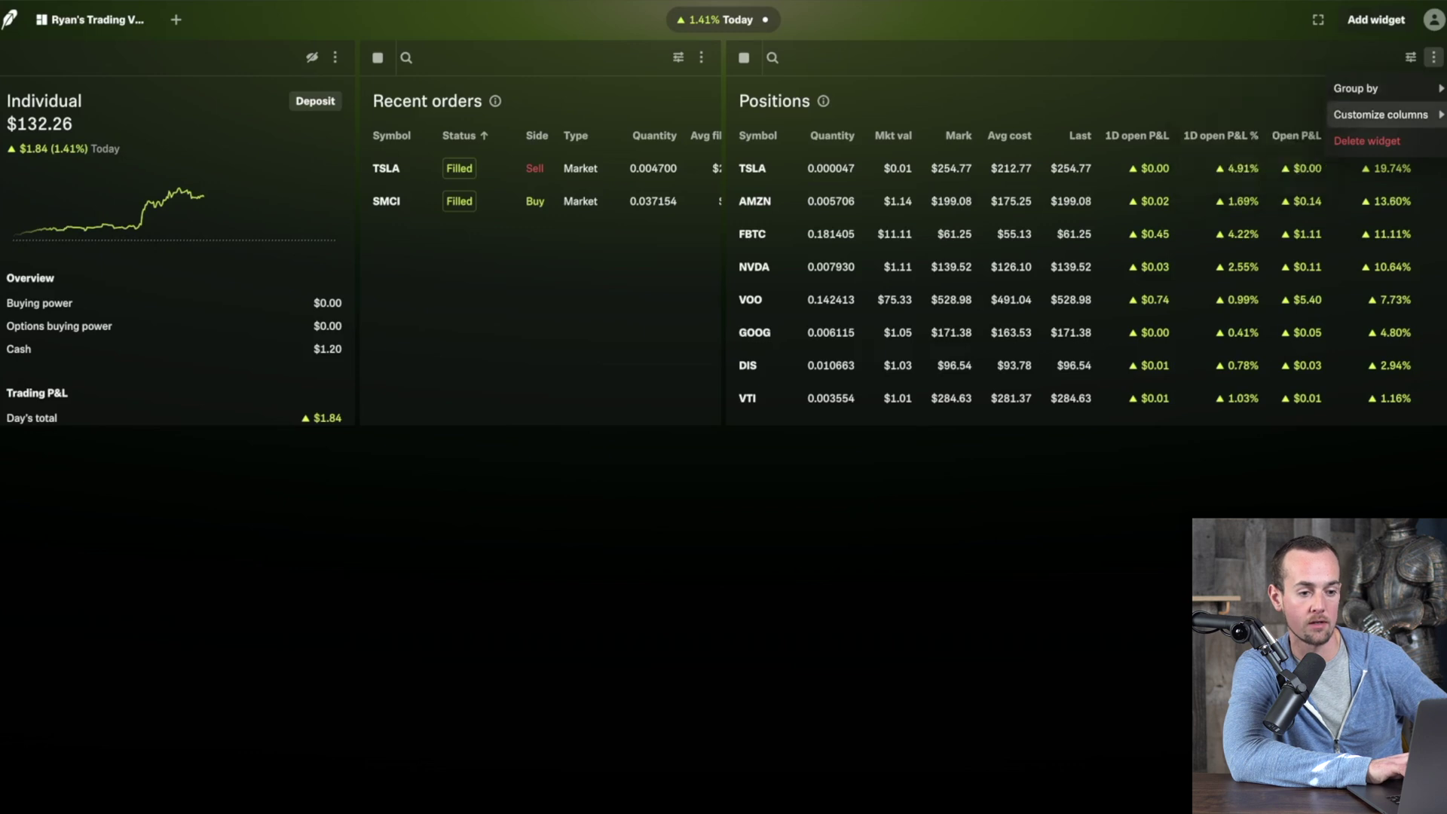
{"action": "mouse_move", "coordinate": [1380, 114]}
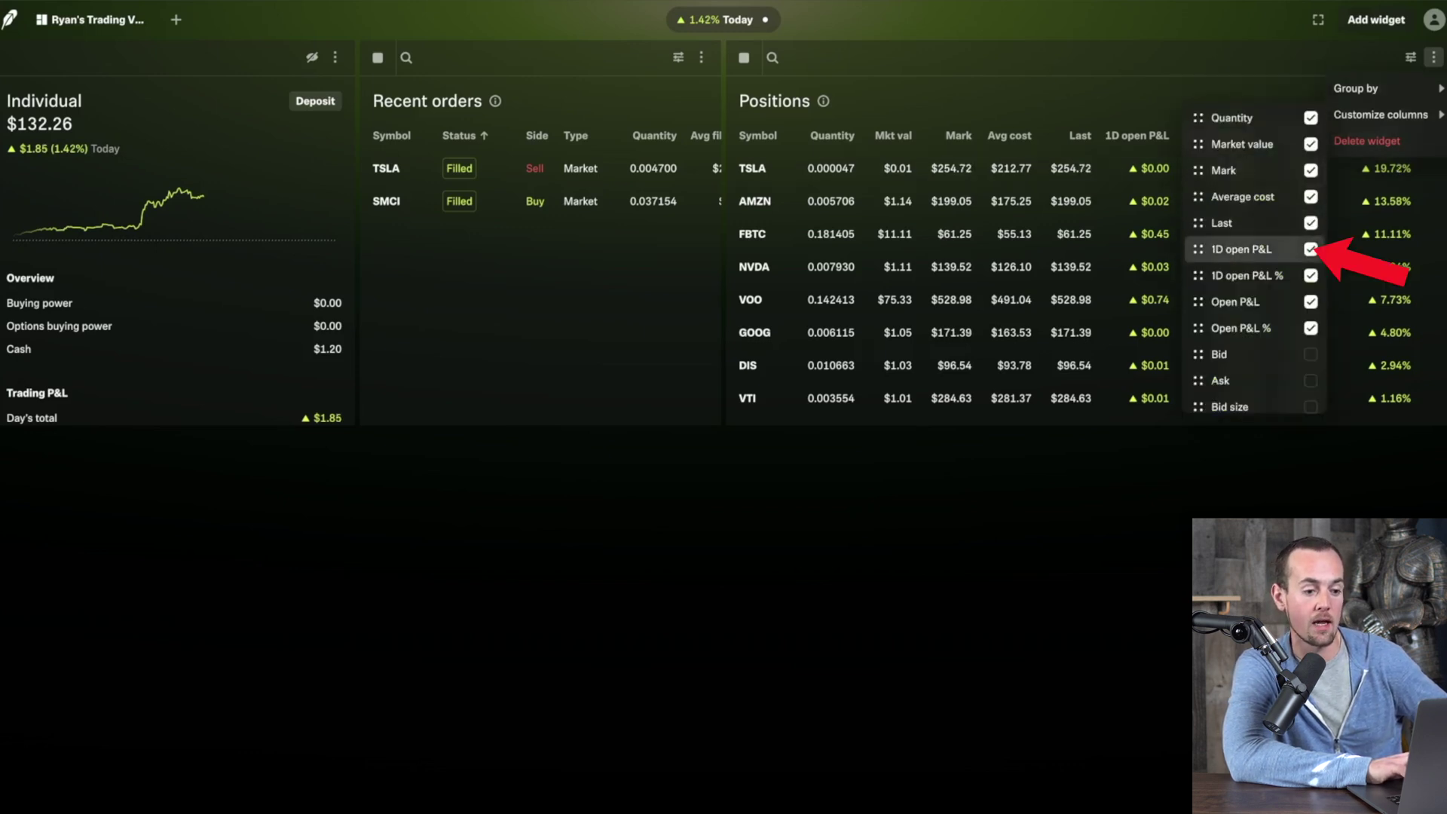
{"action": "left_click", "coordinate": [1310, 249]}
{"action": "left_click", "coordinate": [1310, 275]}
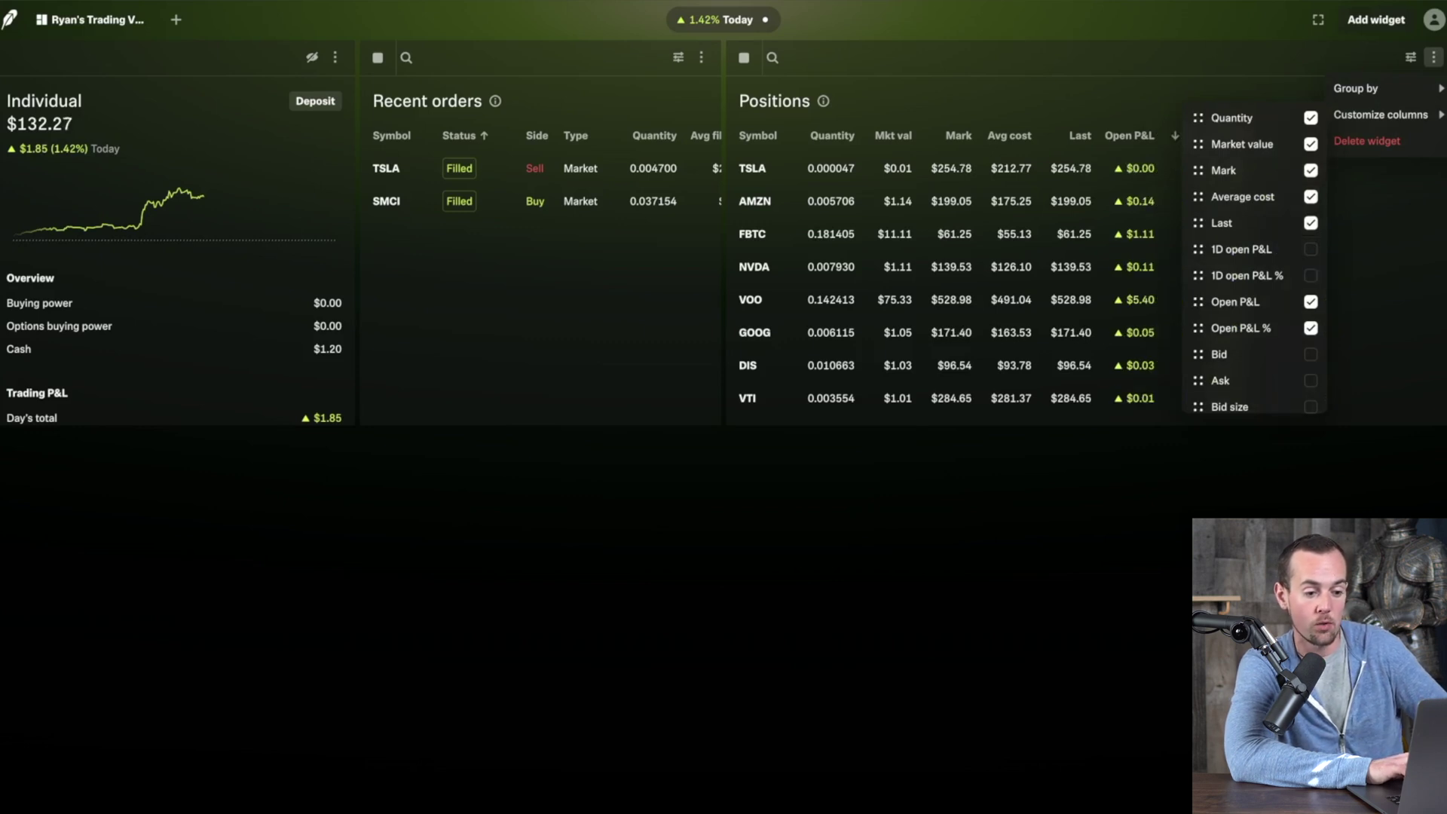
{"action": "scroll", "coordinate": [1255, 311], "scroll_direction": "down", "scroll_amount": 5}
{"action": "scroll", "coordinate": [1254, 310], "scroll_direction": "down", "scroll_amount": 4}
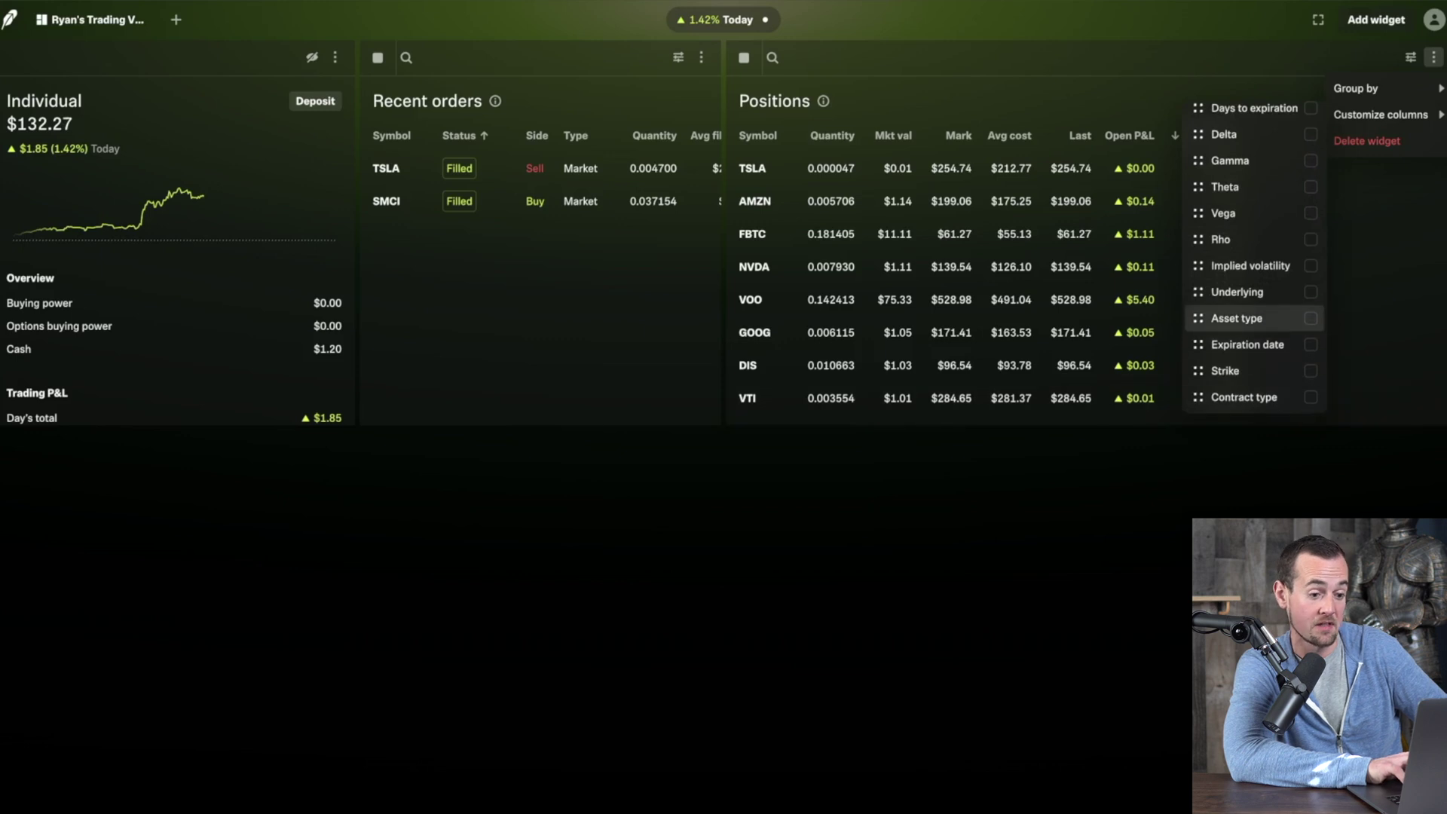
Step: Add the Asset type column to Positions and widen it so its header fits
{"action": "left_click", "coordinate": [1310, 318]}
{"action": "key", "text": "Escape"}
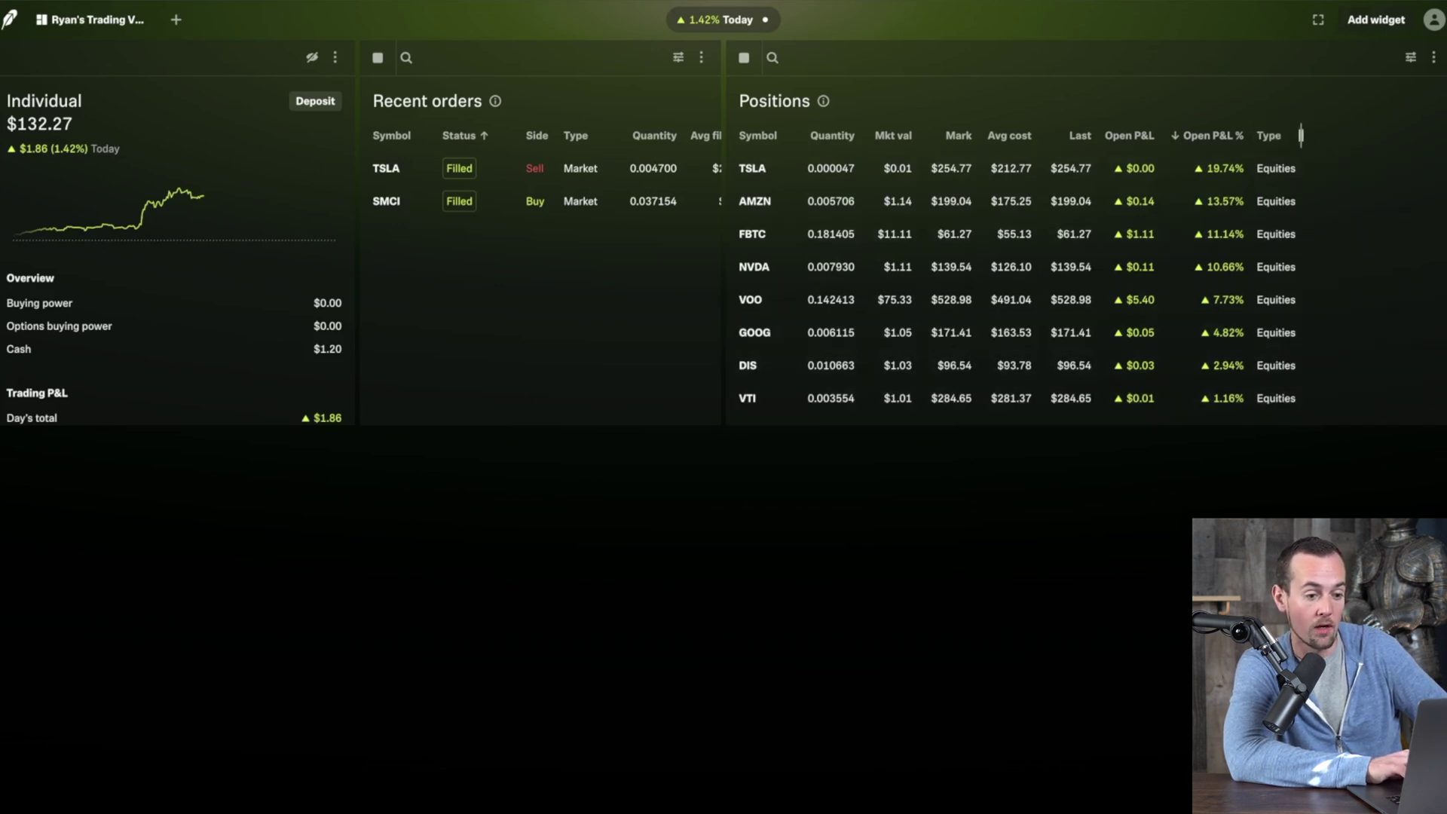
{"action": "left_click_drag", "start_coordinate": [1304, 135], "coordinate": [1320, 135]}
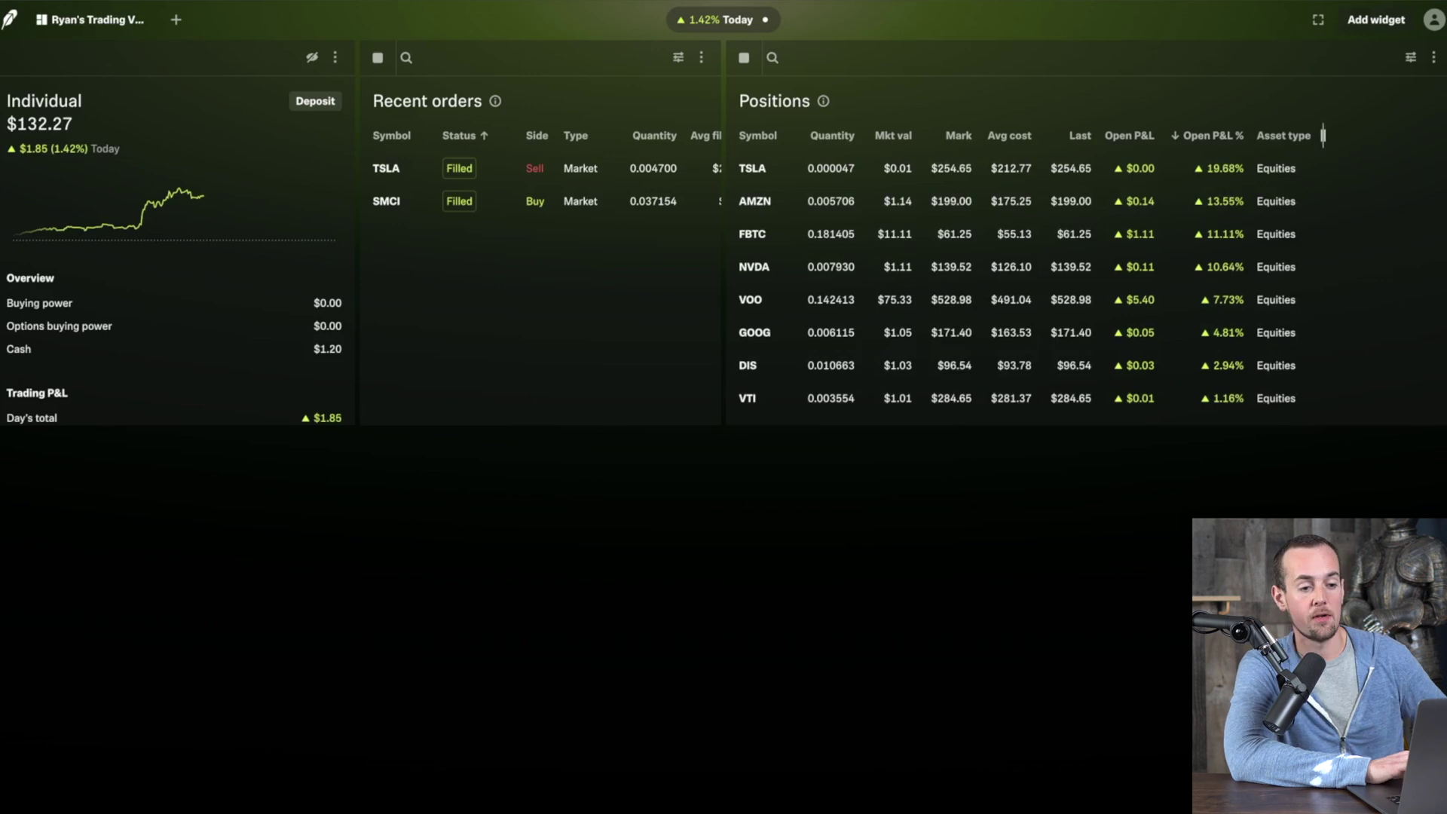
{"action": "left_click", "coordinate": [1375, 20]}
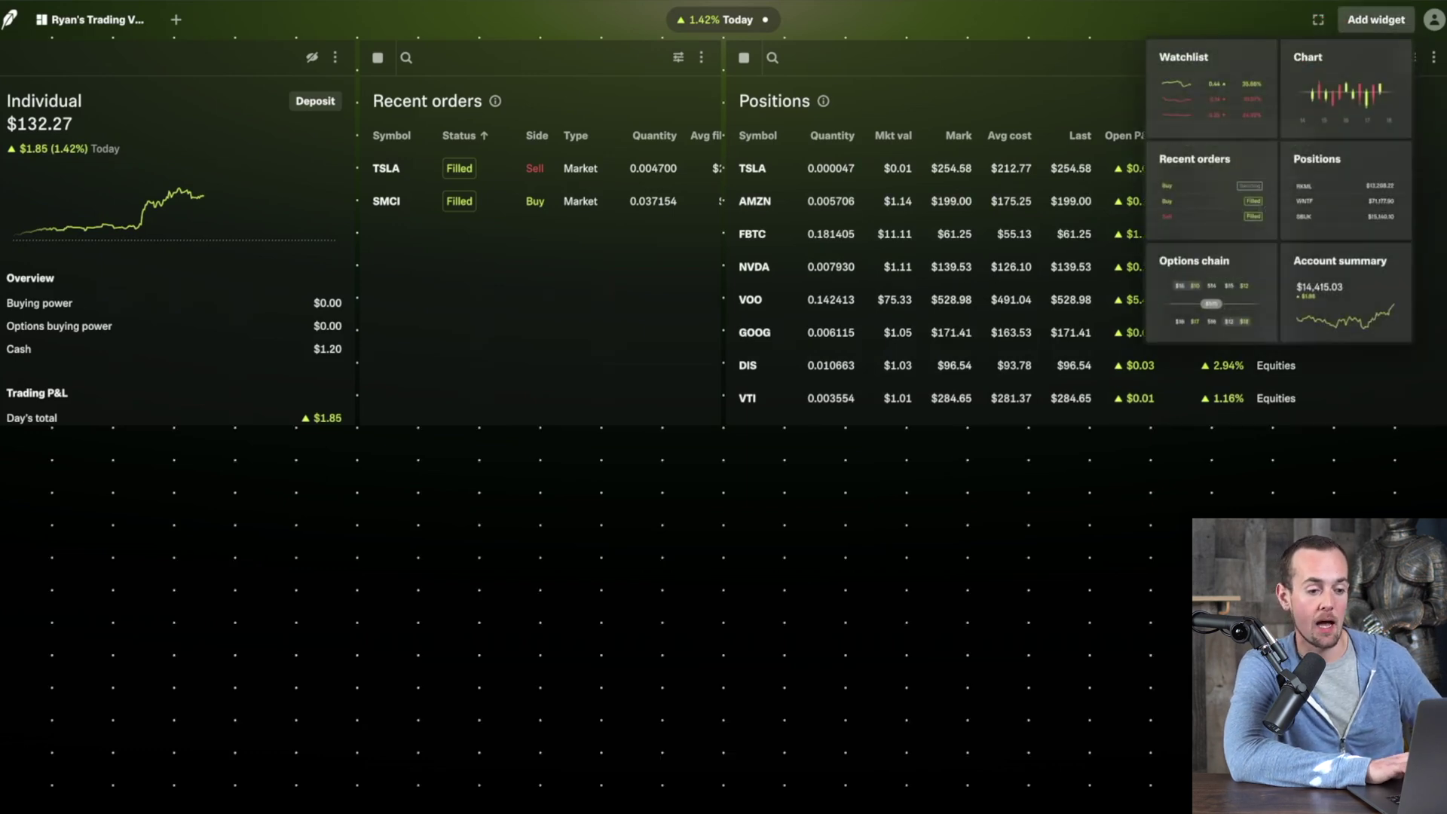
Step: Add an AAPL Options chain widget bottom-left and a Chart widget bottom-right
{"action": "left_click", "coordinate": [1205, 275]}
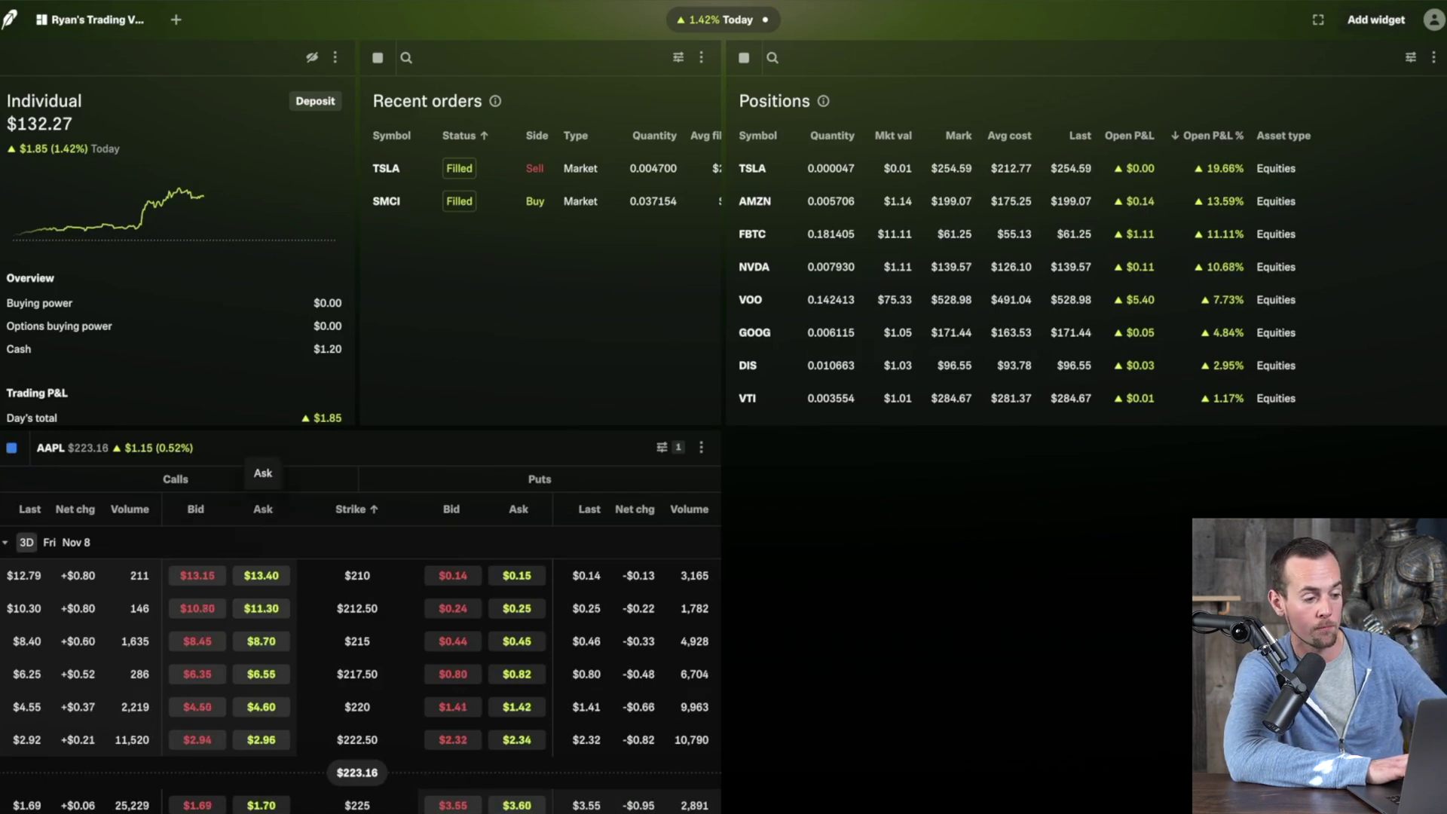
{"action": "left_click", "coordinate": [1375, 20]}
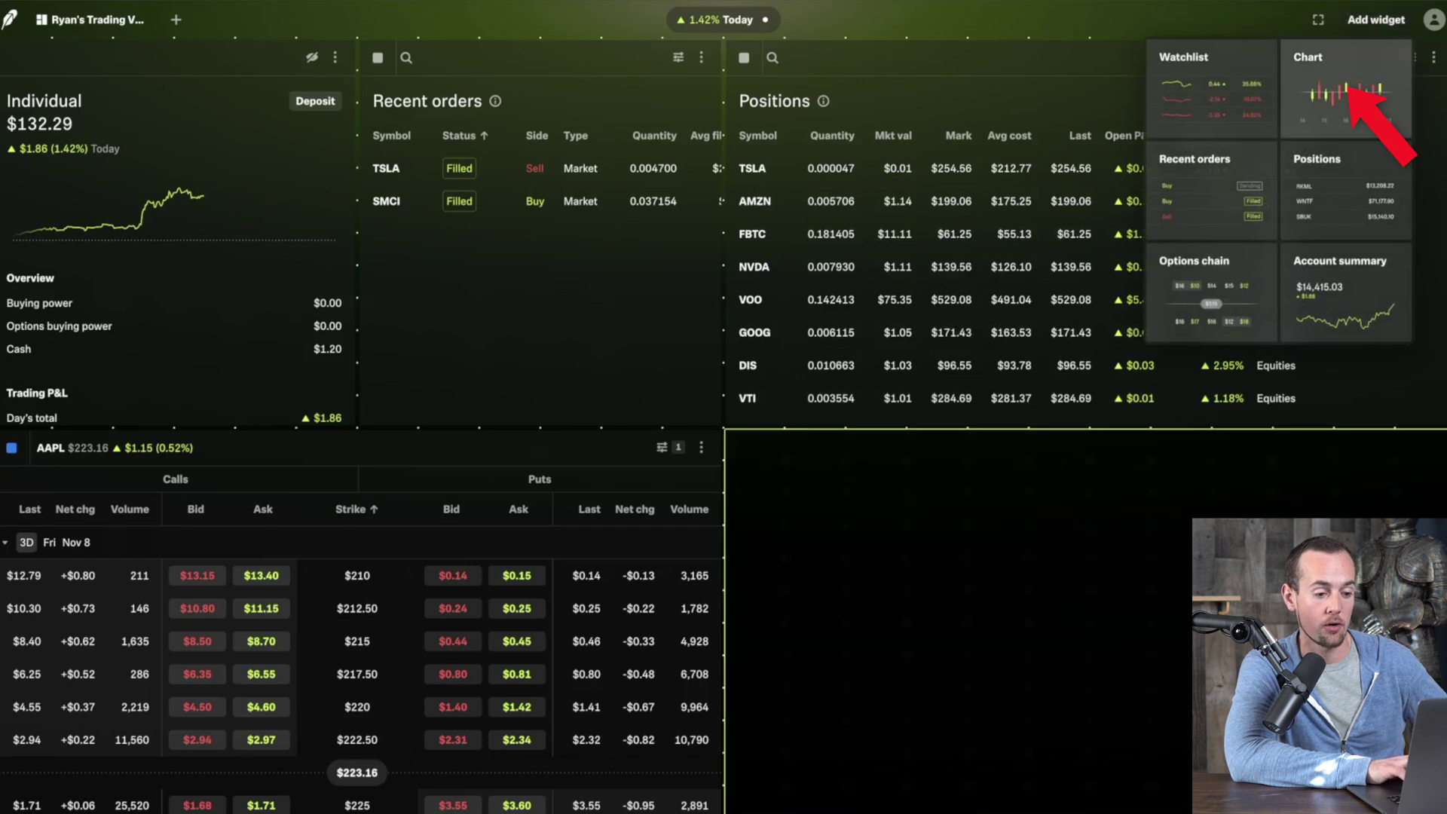
{"action": "left_click", "coordinate": [1344, 90]}
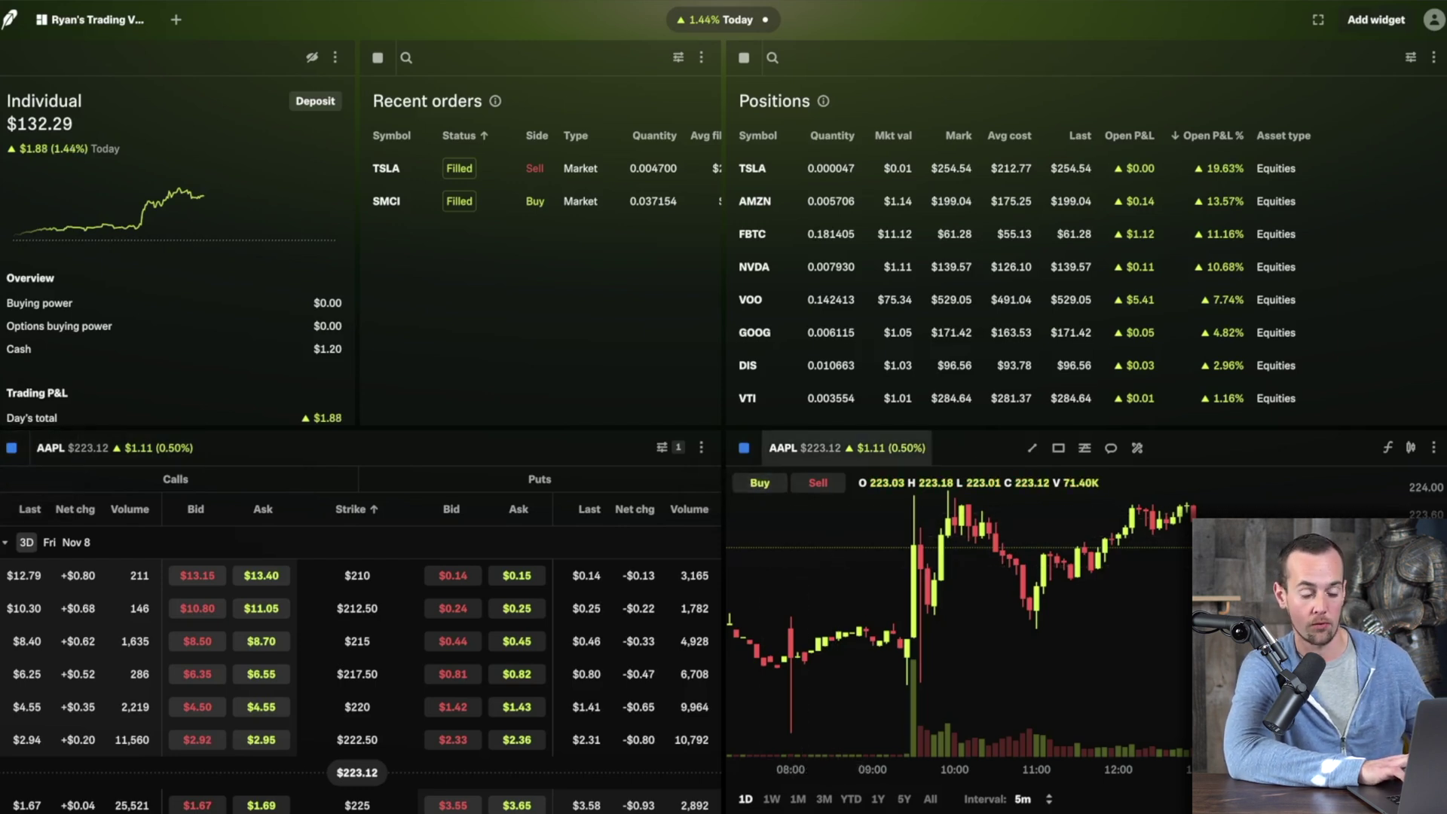
Step: Switch the linked chart and options chain to TSLA, then bring up new-layout choices
{"action": "left_click", "coordinate": [843, 448]}
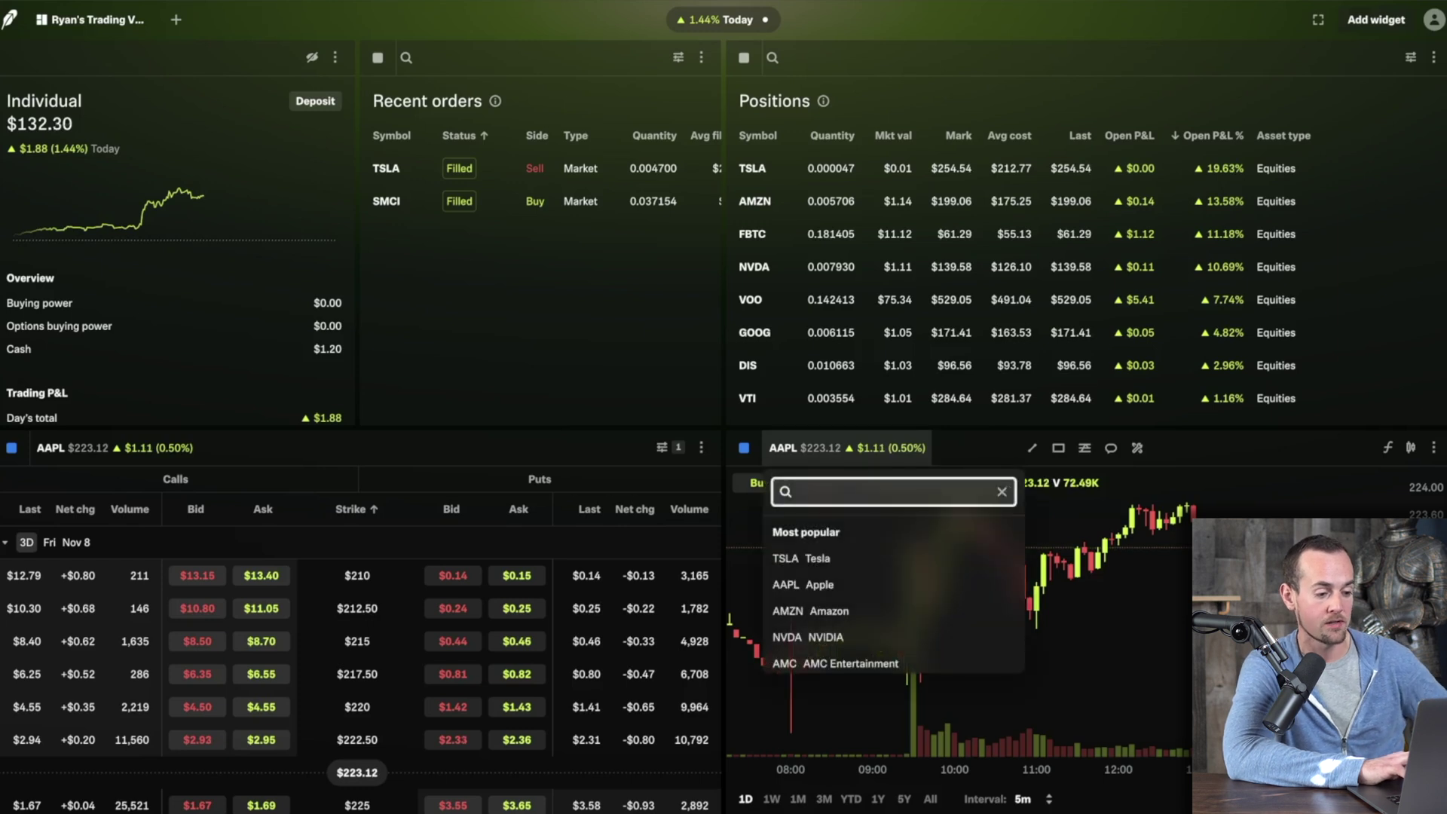
{"action": "key", "text": "Return"}
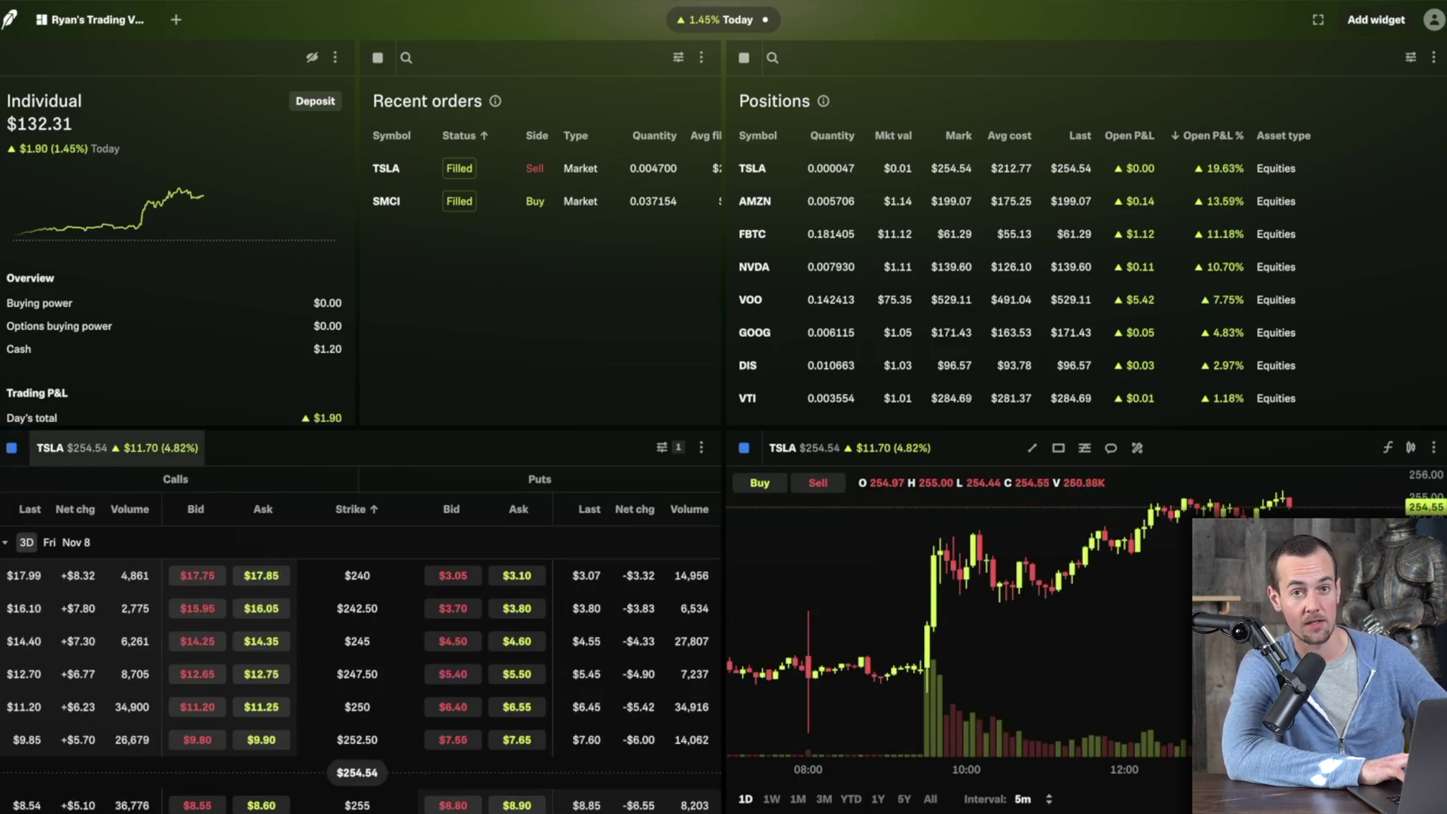
{"action": "mouse_move", "coordinate": [1055, 233]}
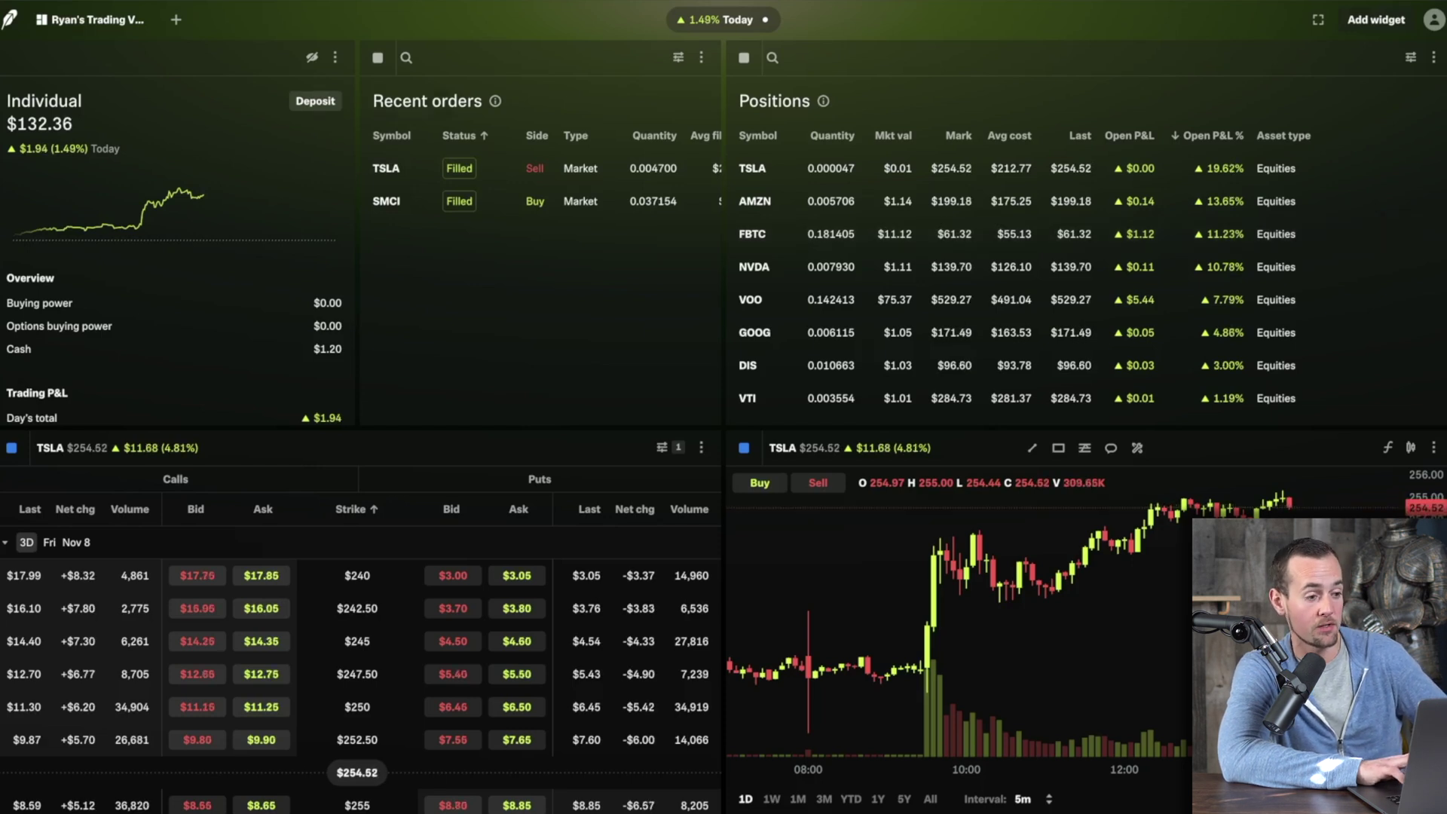
{"action": "left_click", "coordinate": [175, 20]}
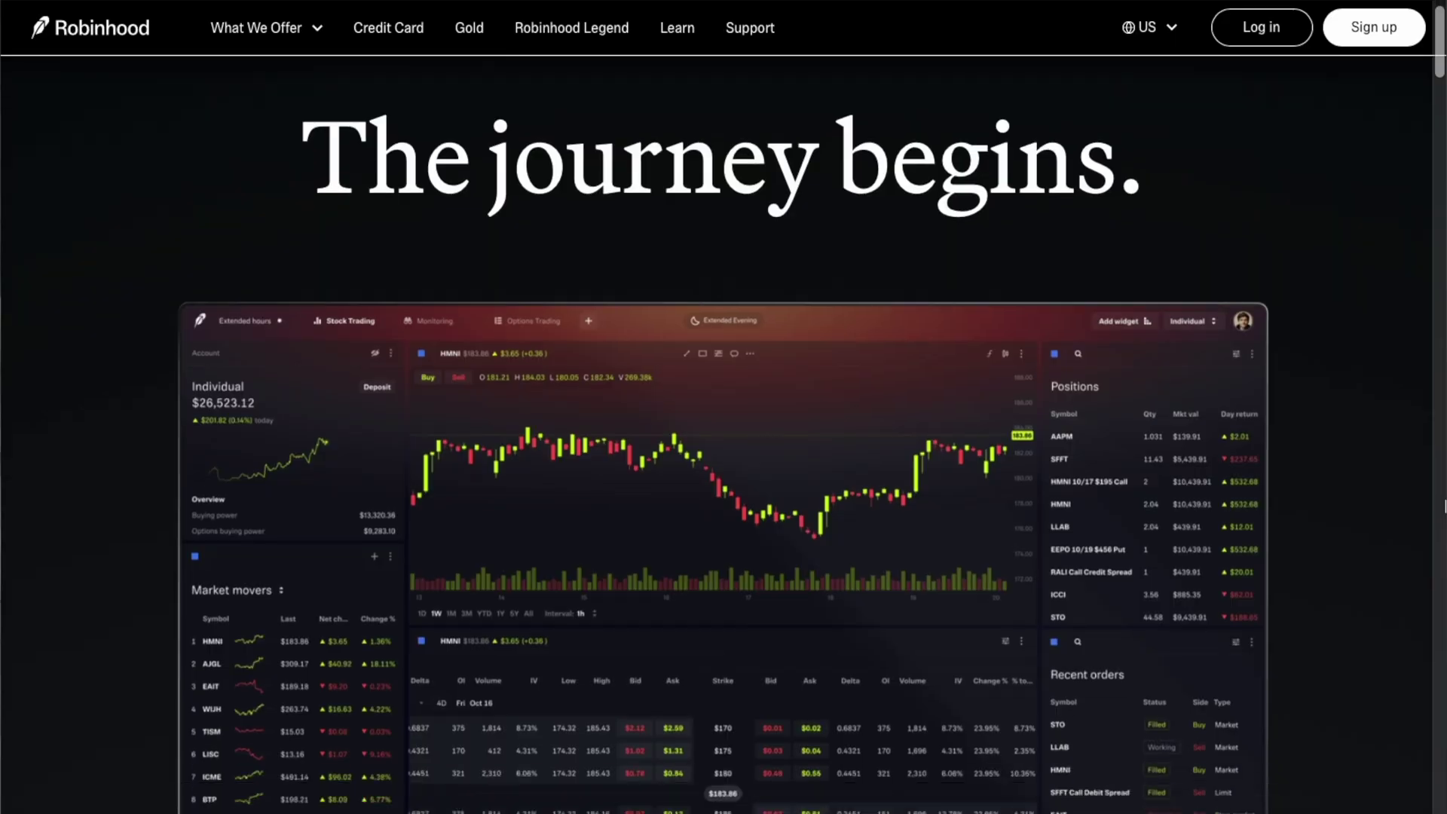
Step: Scroll the Legend page to its 'It's free' commission-free trading section
{"action": "scroll", "coordinate": [1445, 506], "scroll_direction": "down", "scroll_amount": 4}
{"action": "scroll", "coordinate": [1444, 506], "scroll_direction": "down", "scroll_amount": 12}
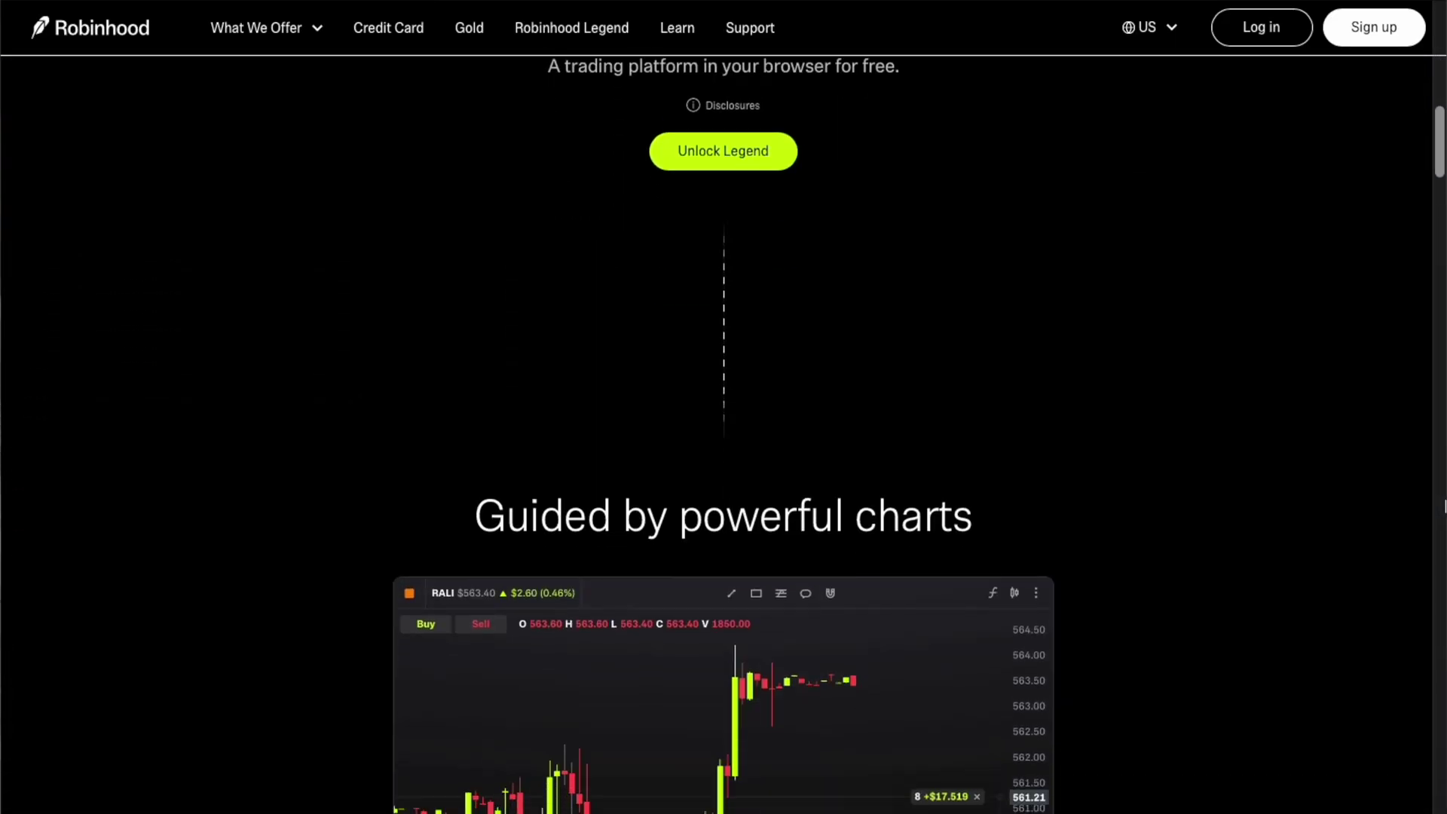
{"action": "scroll", "coordinate": [1445, 506], "scroll_direction": "down", "scroll_amount": 10}
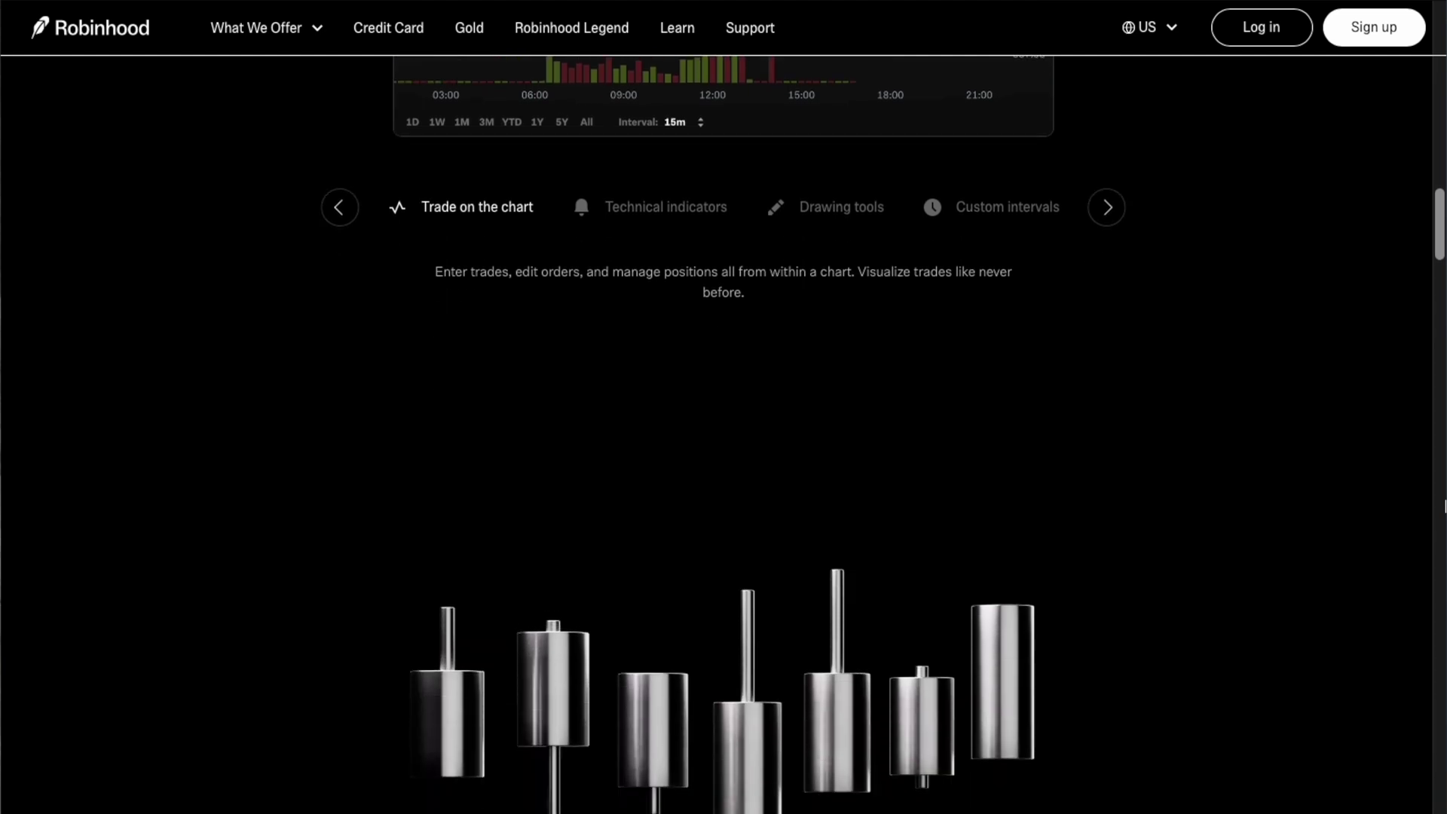
{"action": "scroll", "coordinate": [1444, 507], "scroll_direction": "down", "scroll_amount": 10}
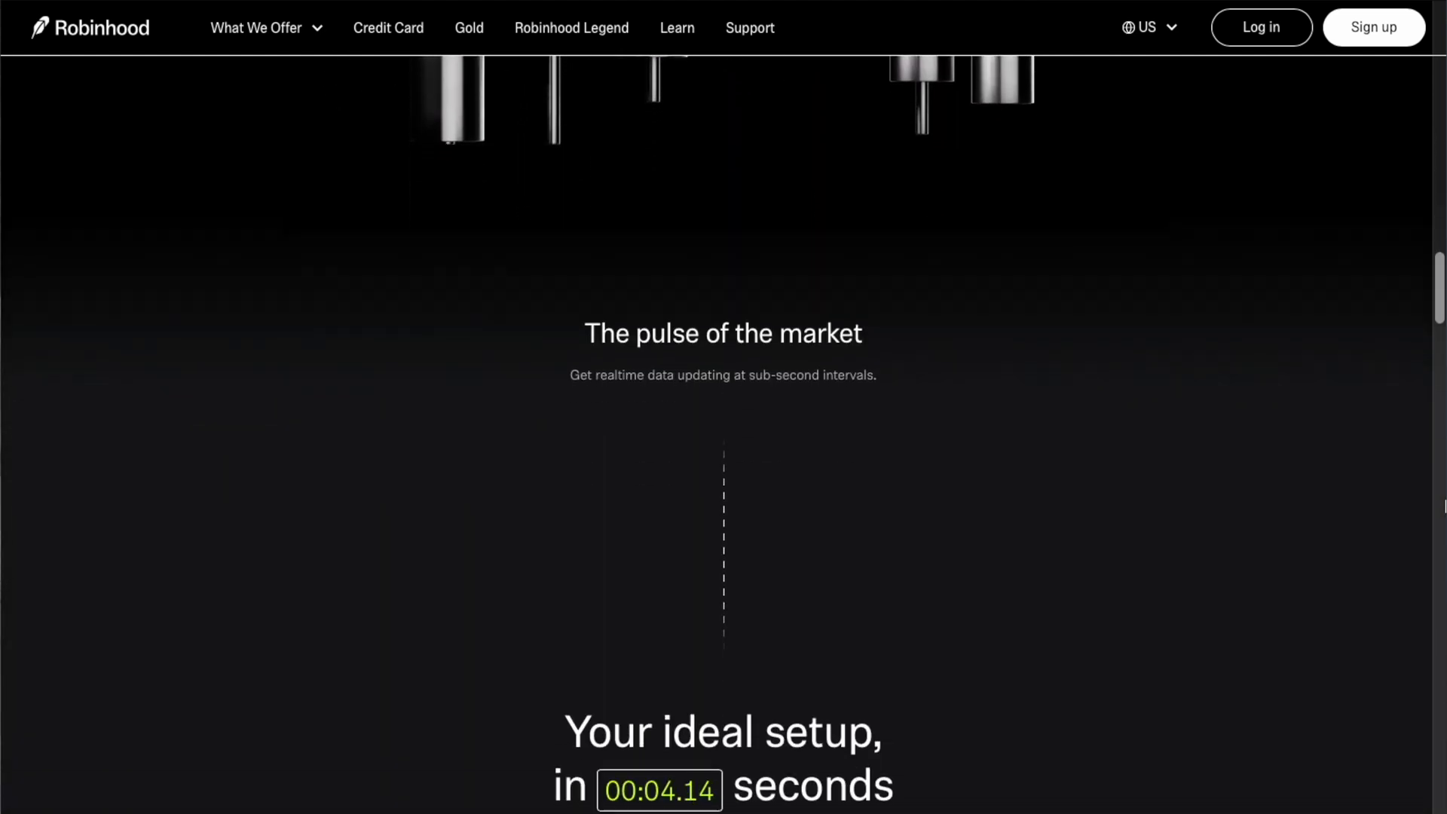
{"action": "scroll", "coordinate": [1445, 506], "scroll_direction": "down", "scroll_amount": 8}
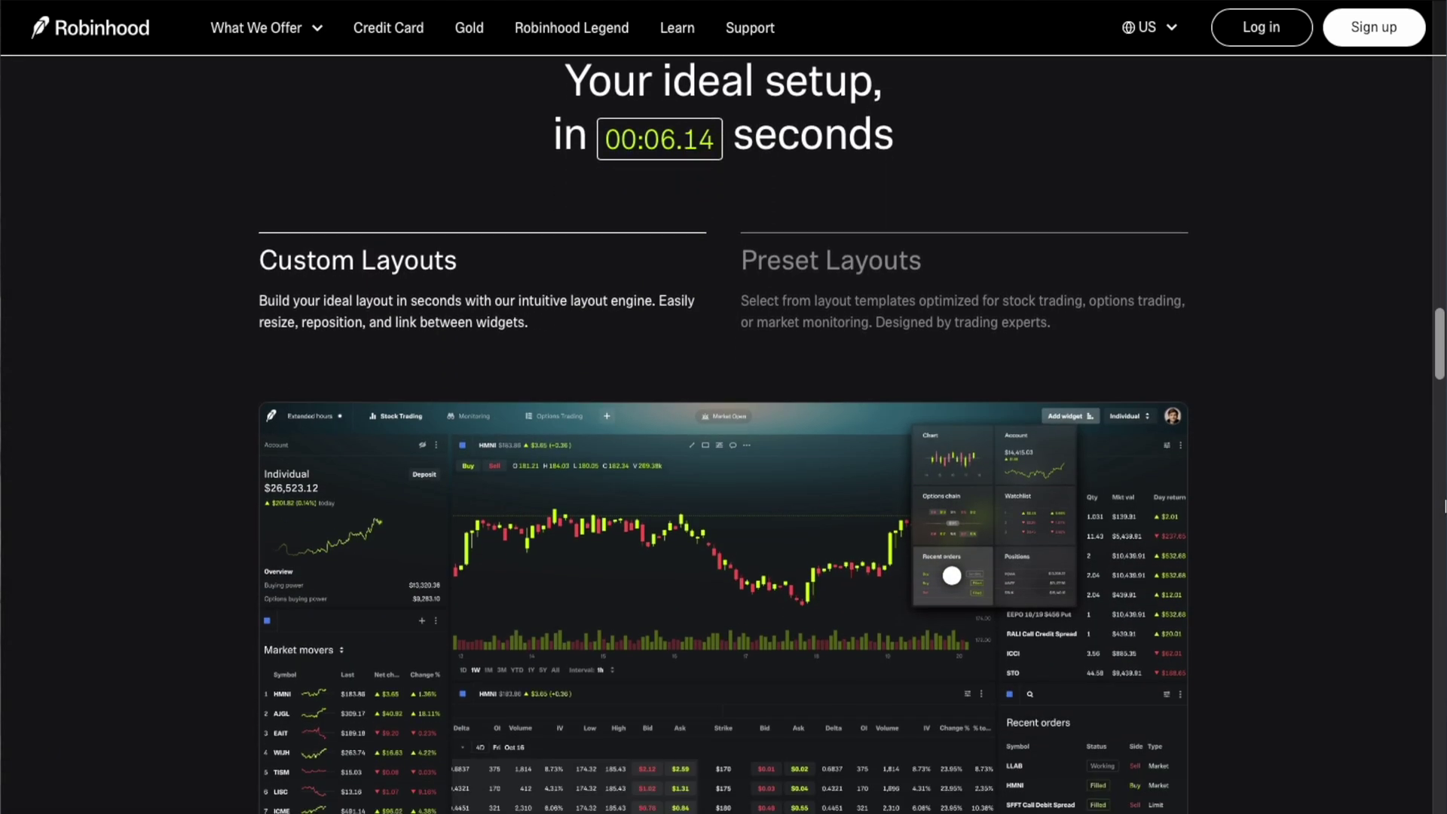
{"action": "scroll", "coordinate": [1444, 506], "scroll_direction": "down", "scroll_amount": 1}
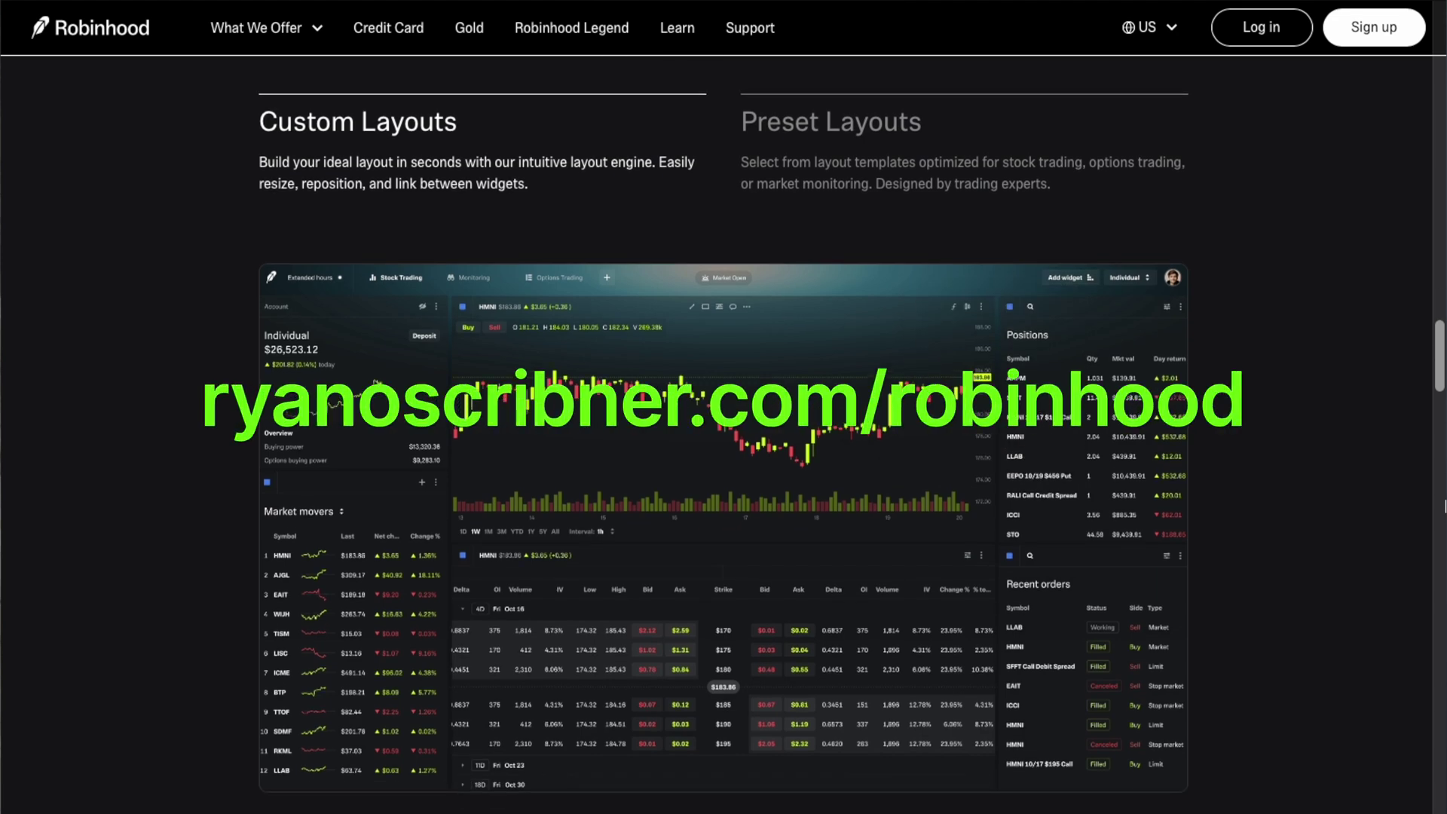
{"action": "scroll", "coordinate": [1444, 507], "scroll_direction": "down", "scroll_amount": 10}
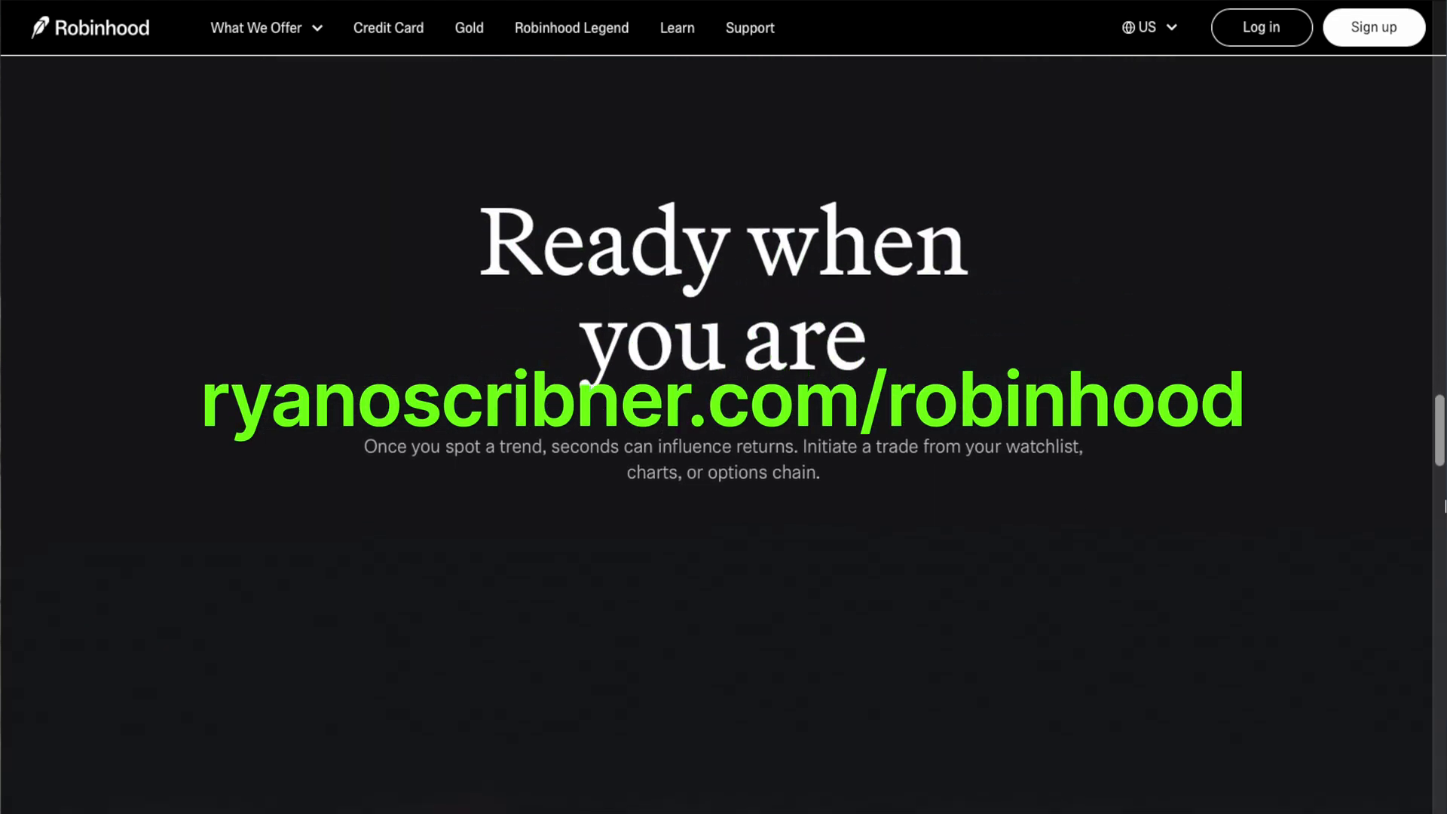
{"action": "scroll", "coordinate": [1445, 507], "scroll_direction": "down", "scroll_amount": 20}
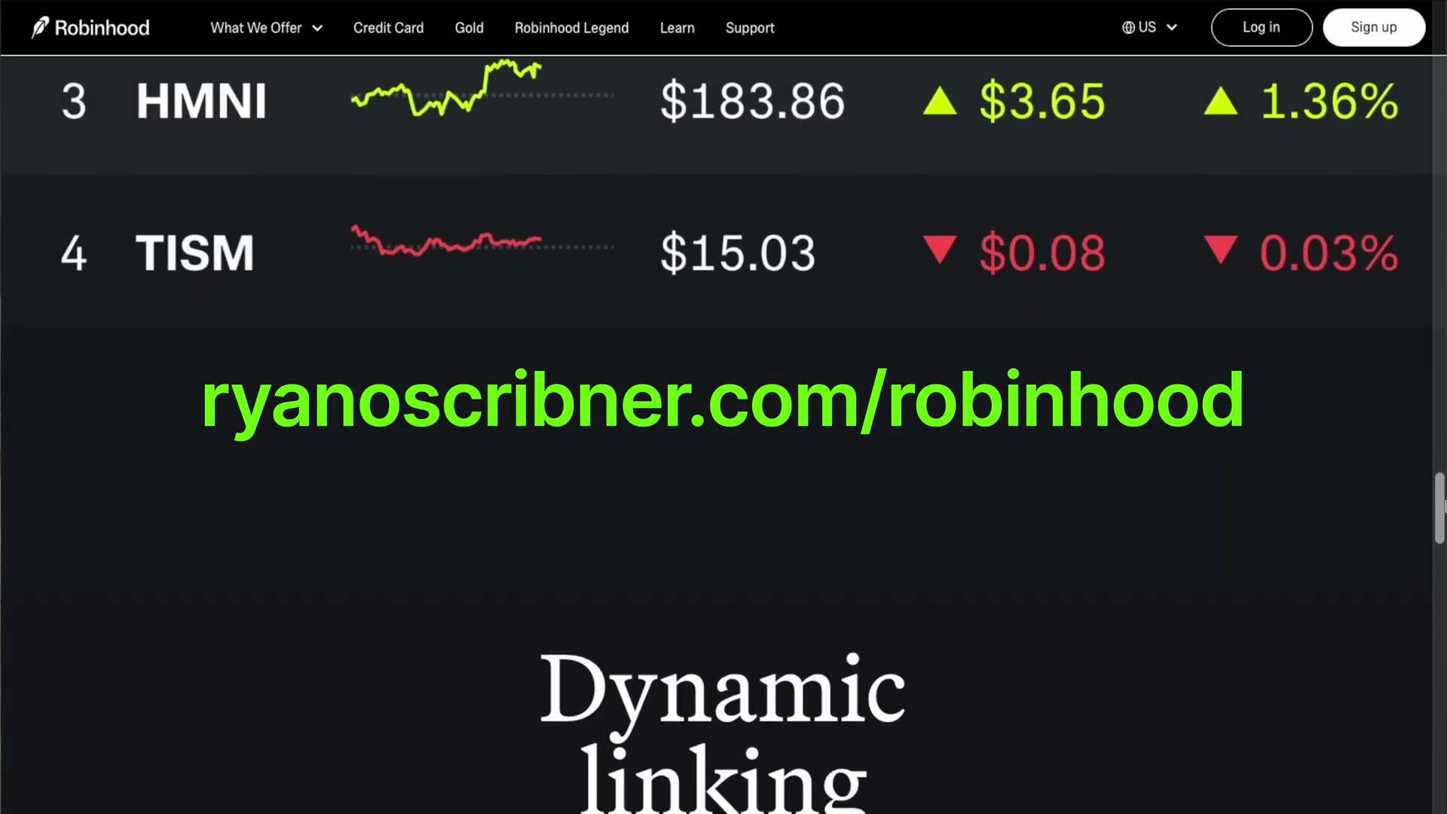
{"action": "scroll", "coordinate": [1444, 507], "scroll_direction": "down", "scroll_amount": 10}
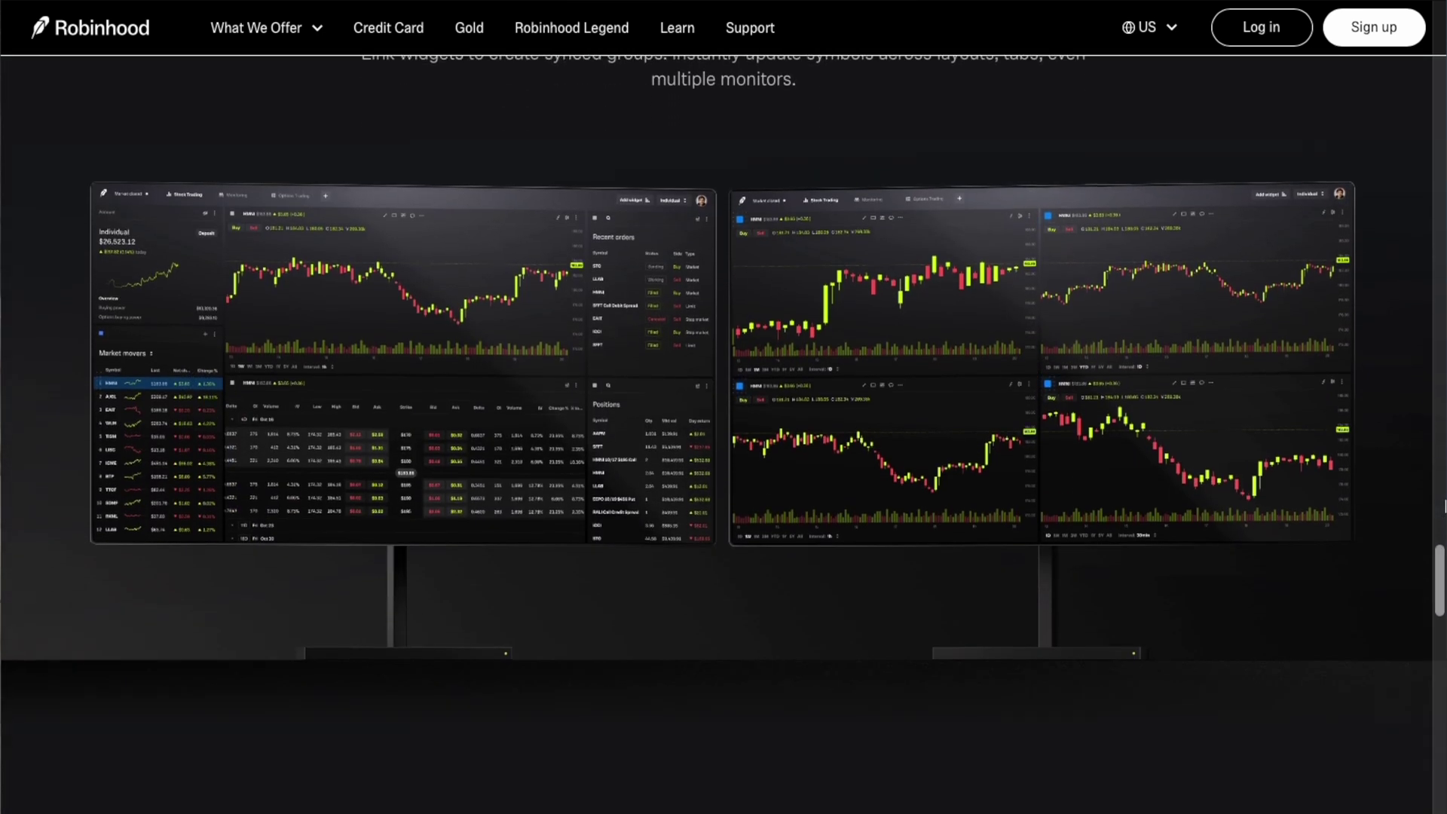
{"action": "scroll", "coordinate": [1444, 506], "scroll_direction": "down", "scroll_amount": 10}
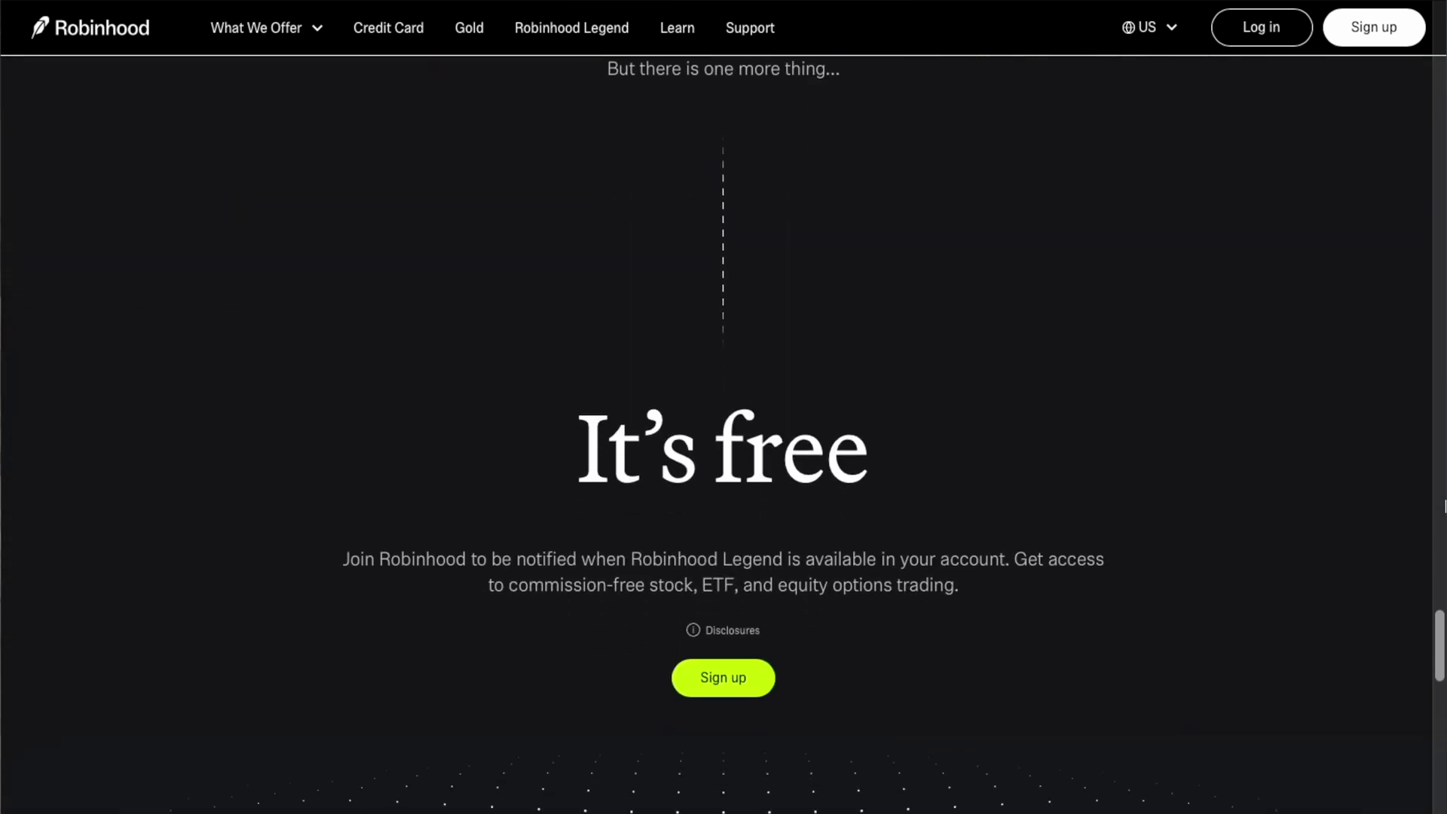